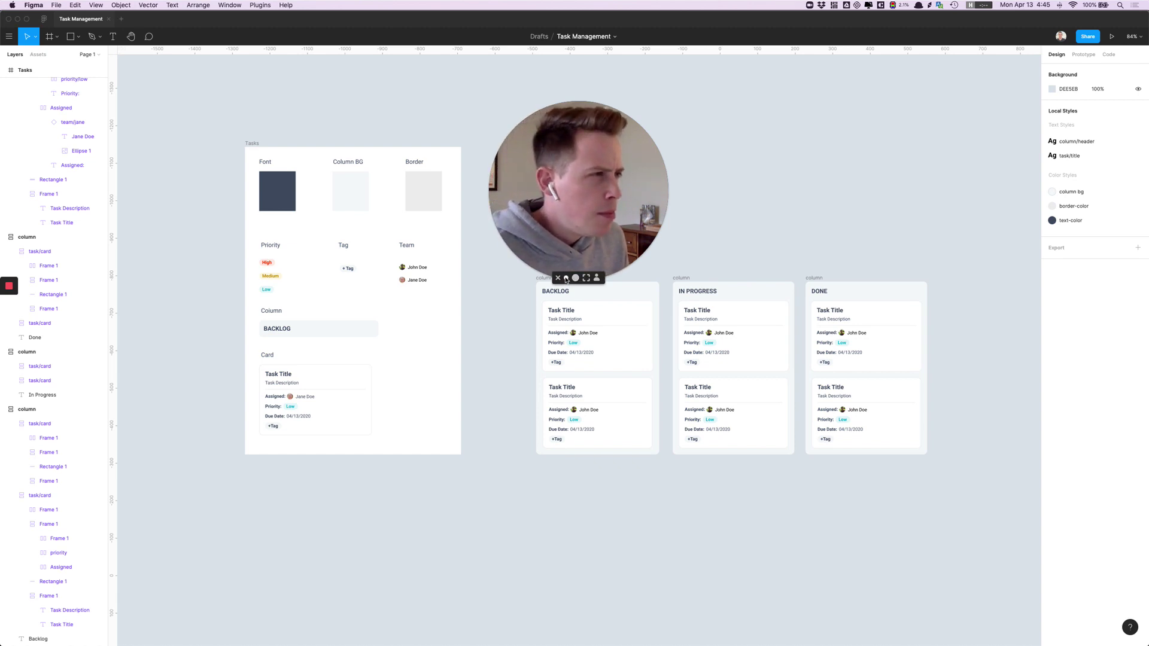
Step: Duplicate the first BACKLOG card, then drag a card into IN PROGRESS and back into BACKLOG
{"action": "left_click", "coordinate": [575, 278]}
{"action": "left_click_drag", "start_coordinate": [537, 244], "coordinate": [943, 157]}
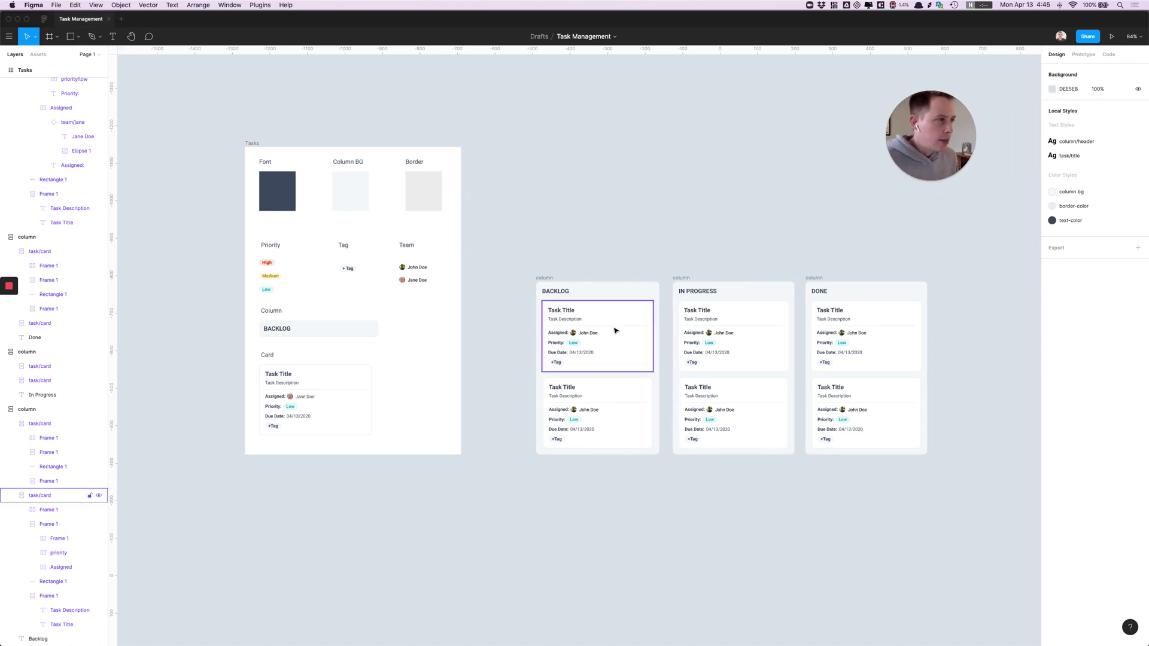
{"action": "left_click", "coordinate": [583, 331]}
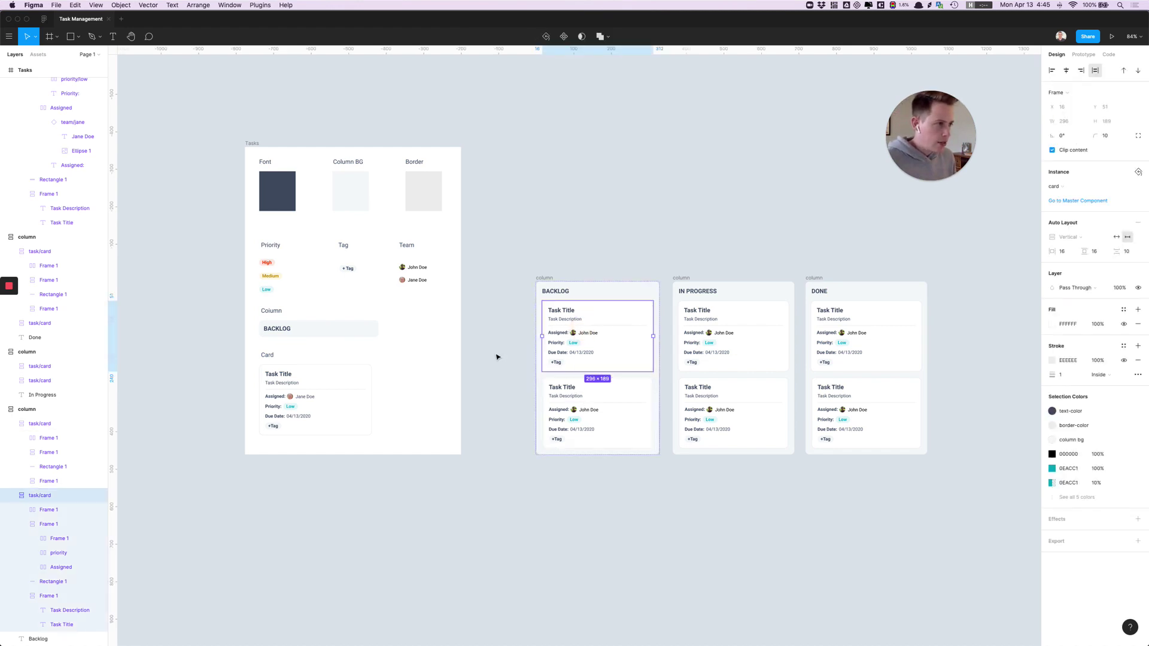
{"action": "key", "text": "ctrl+d"}
{"action": "key", "text": "ctrl+d"}
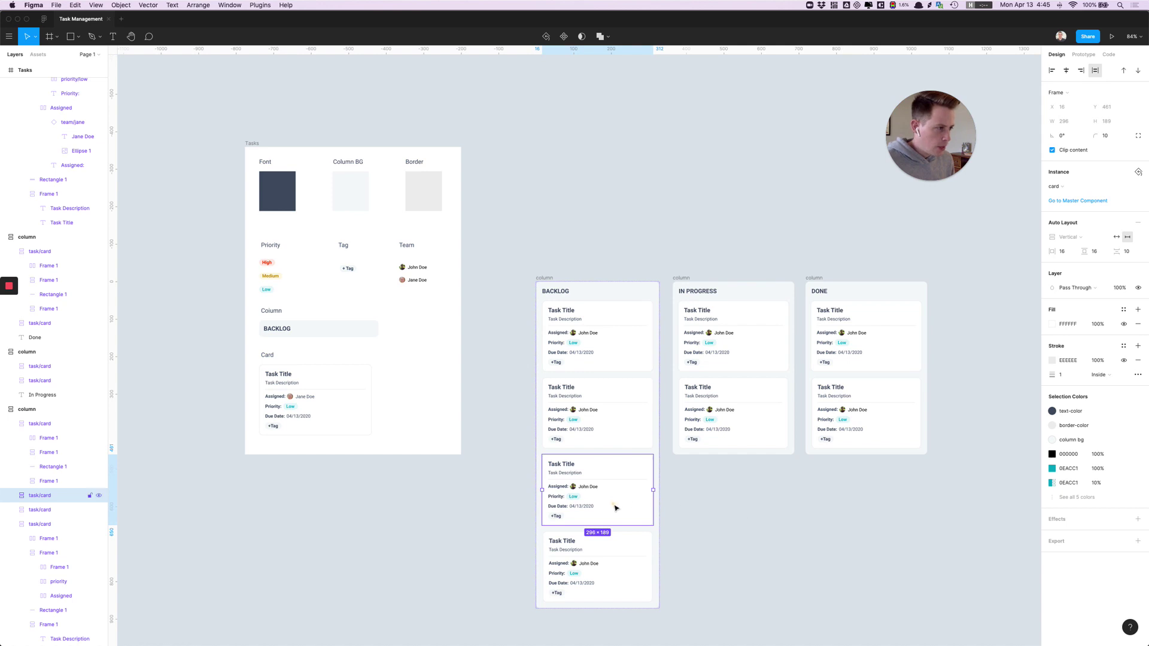
{"action": "left_click_drag", "start_coordinate": [615, 508], "coordinate": [754, 437]}
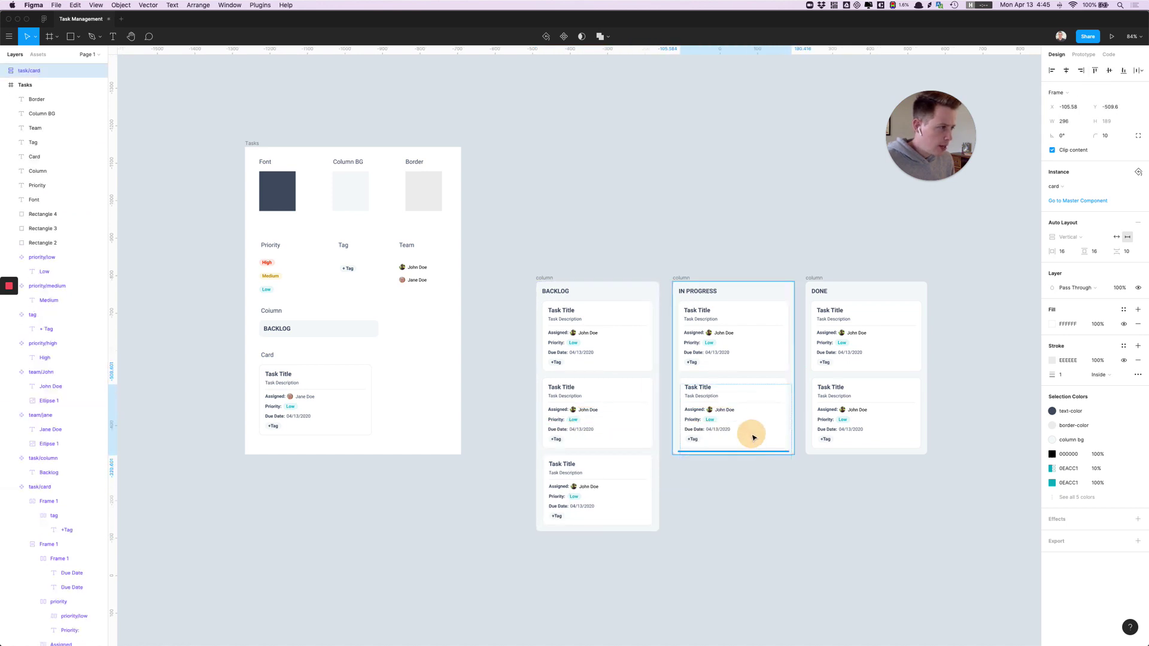
{"action": "left_click_drag", "start_coordinate": [732, 431], "coordinate": [636, 386]}
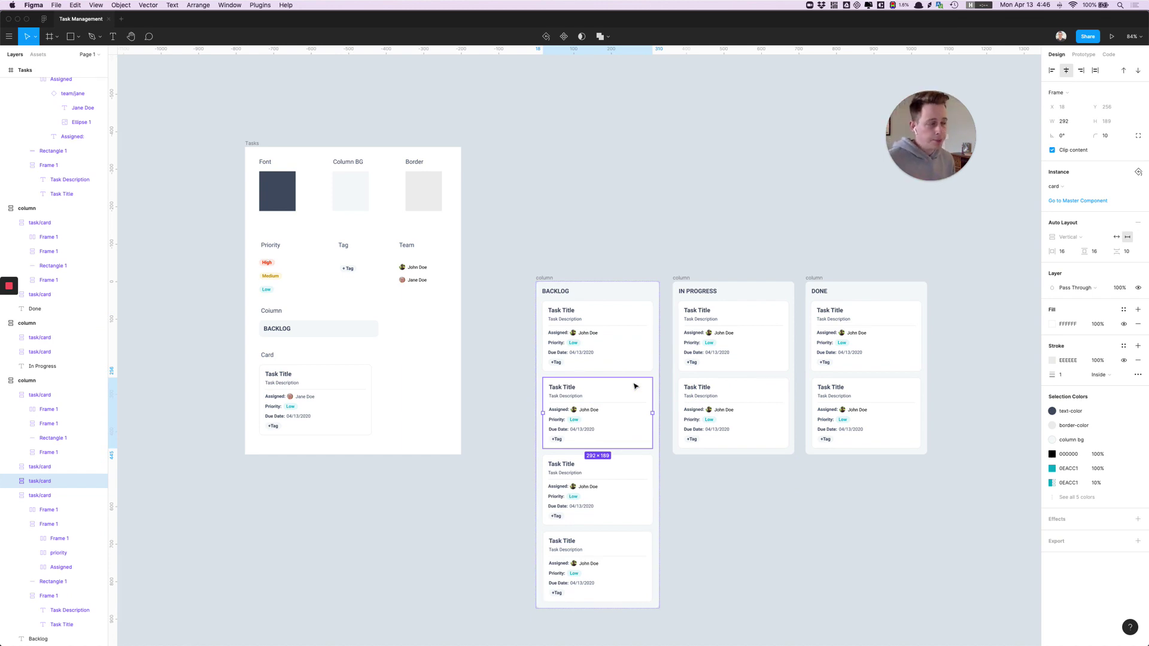
Step: Swap the second card's team/John assignee instance to Jane Doe
{"action": "left_click", "coordinate": [561, 413]}
{"action": "double_click", "coordinate": [586, 415]}
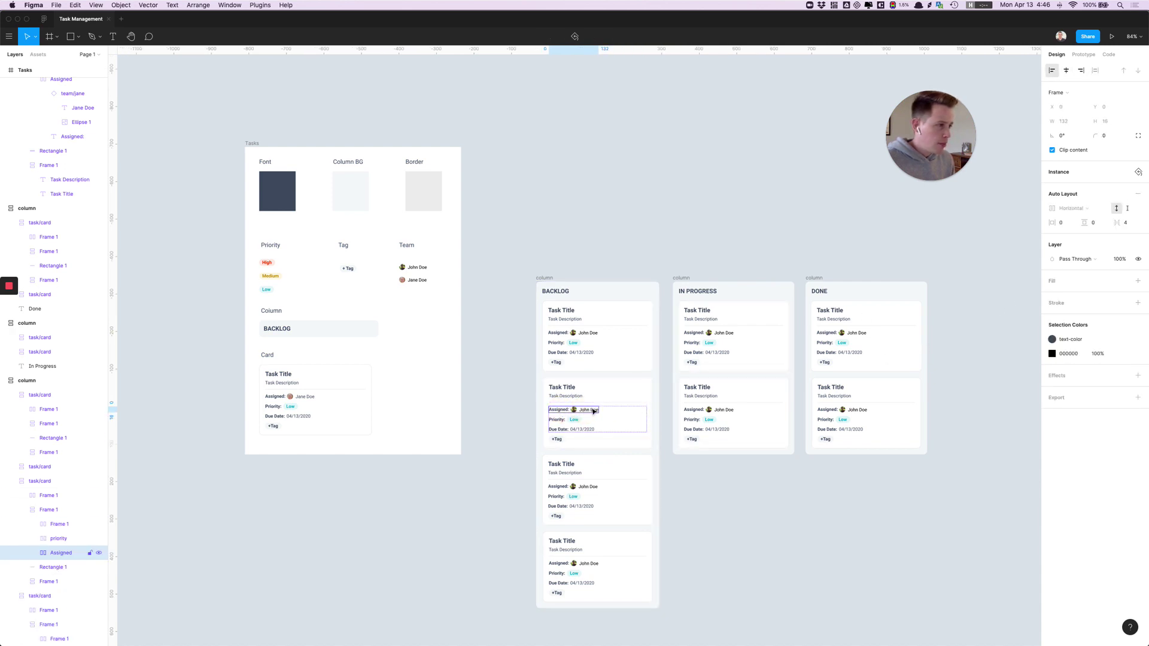
{"action": "double_click", "coordinate": [585, 410]}
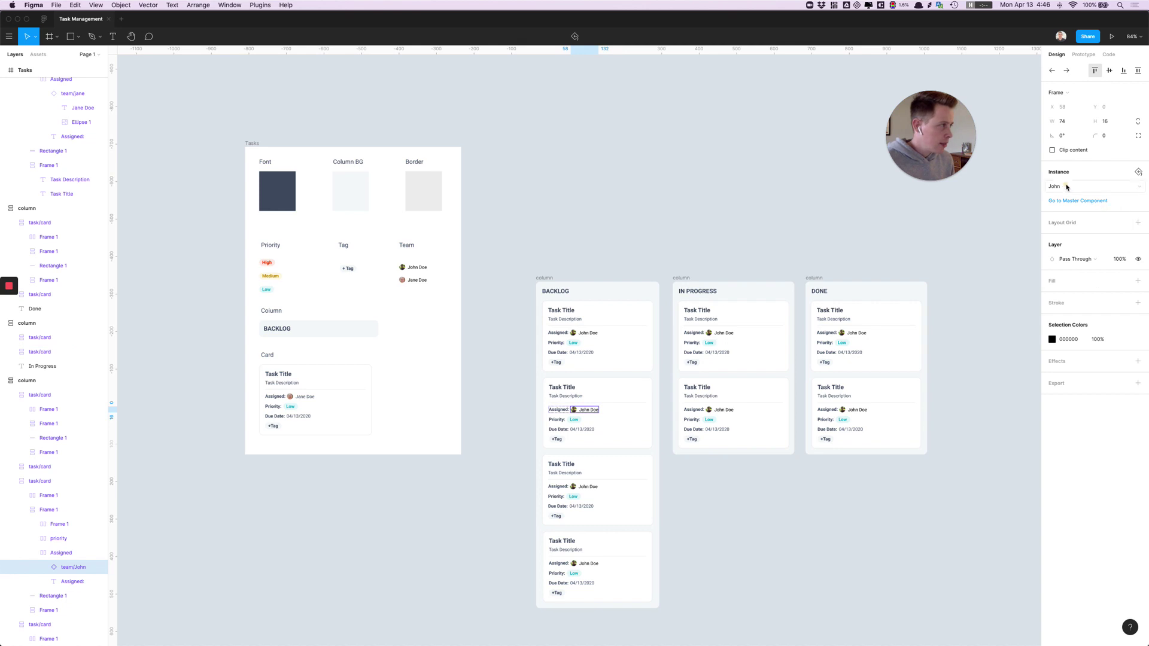
{"action": "left_click", "coordinate": [1066, 187]}
{"action": "left_click", "coordinate": [1072, 247]}
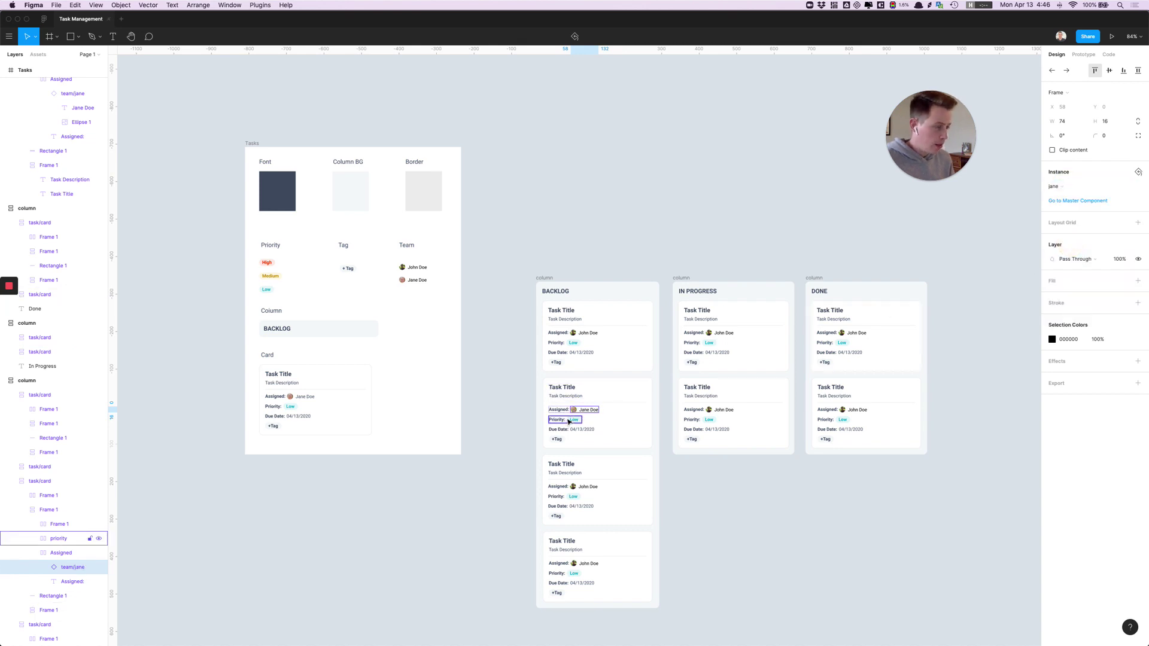
Step: Hide the card's Priority and +Tag rows with Shift+Ctrl+H
{"action": "left_click", "coordinate": [568, 422]}
{"action": "key", "text": "ctrl+z"}
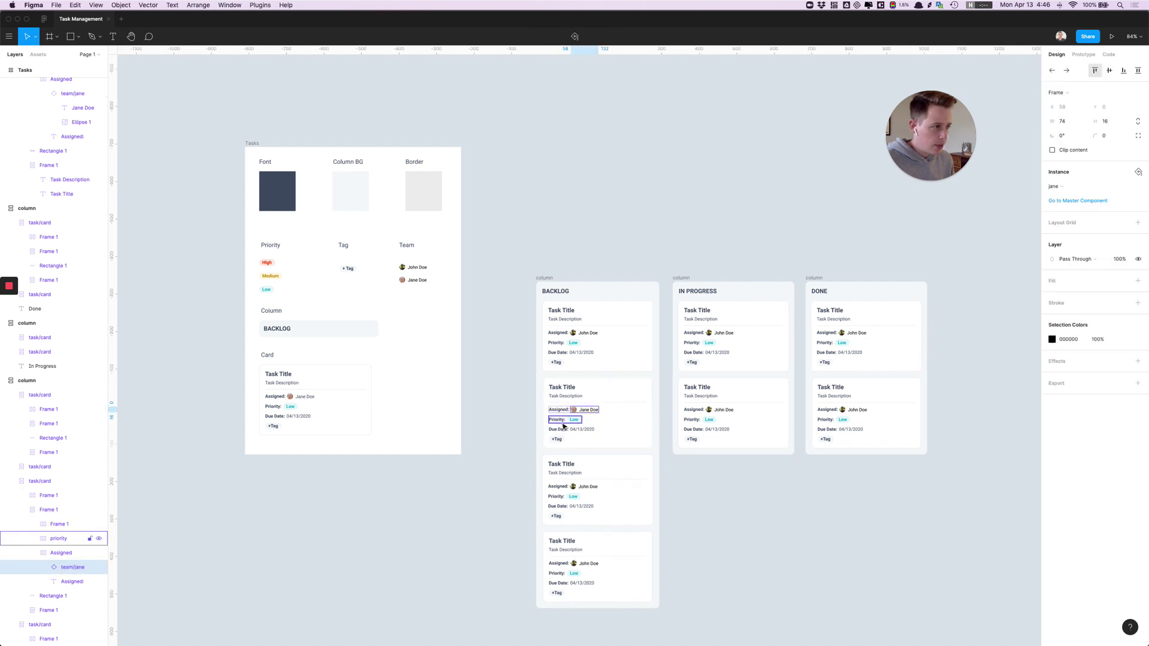
{"action": "left_click", "coordinate": [560, 421]}
{"action": "key", "text": "ctrl+shift+h"}
{"action": "left_click", "coordinate": [560, 420]}
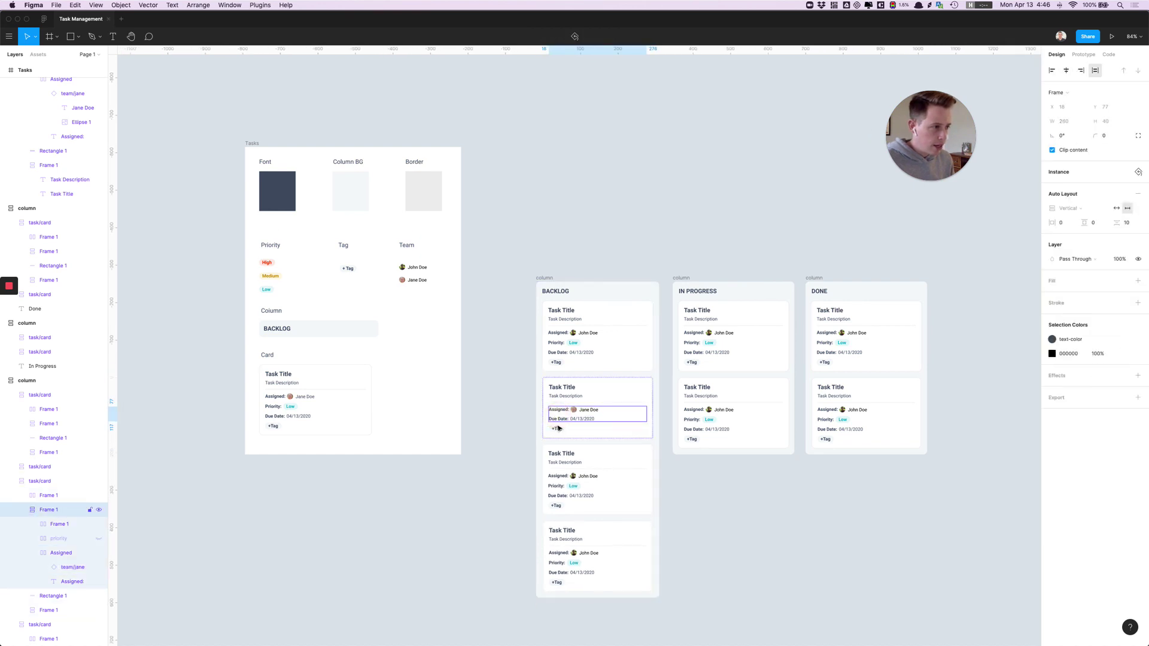
{"action": "key", "text": "ctrl+shift+h"}
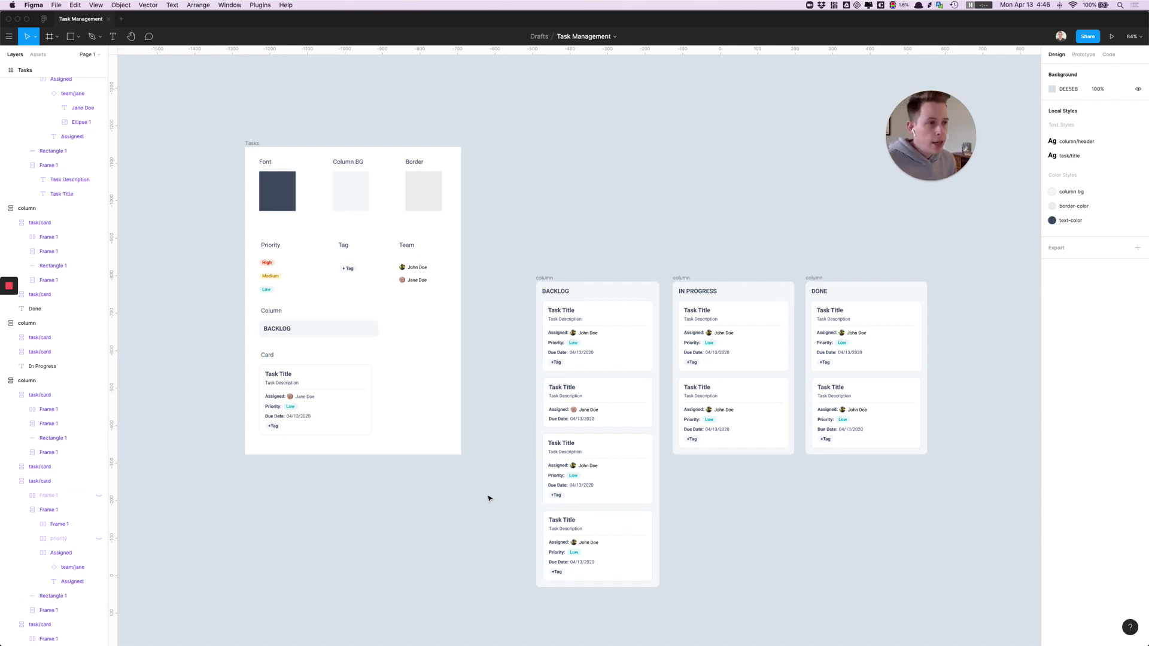
{"action": "left_click", "coordinate": [276, 399]}
{"action": "double_click", "coordinate": [278, 400]}
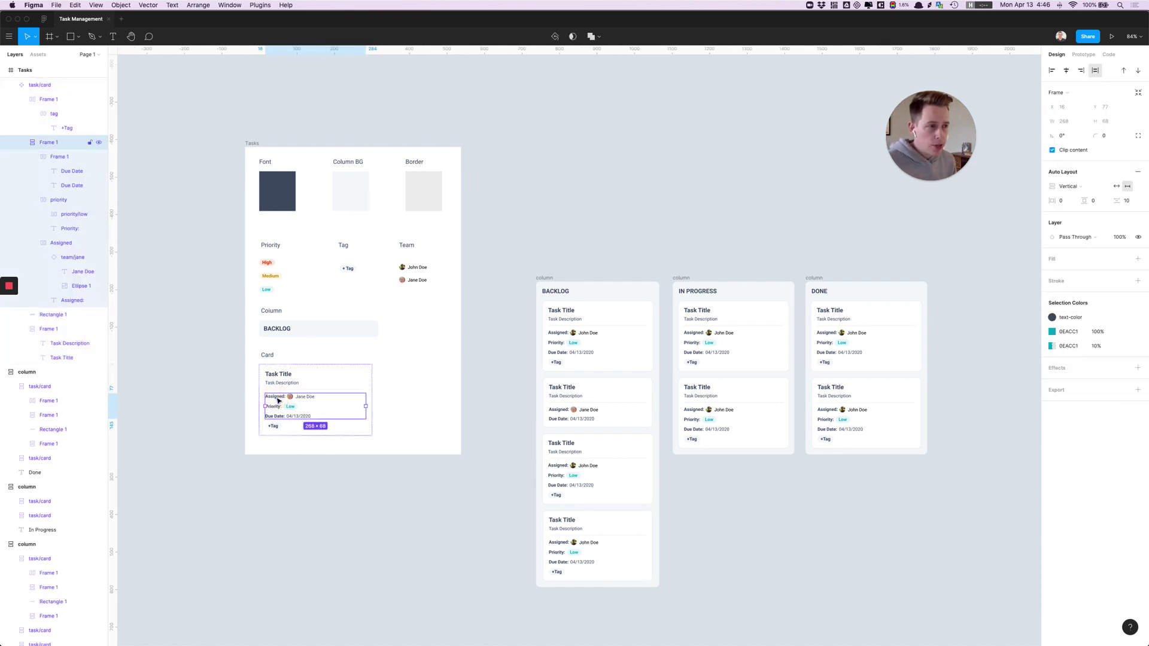
{"action": "mouse_move", "coordinate": [54, 142]}
{"action": "left_click", "coordinate": [99, 144]}
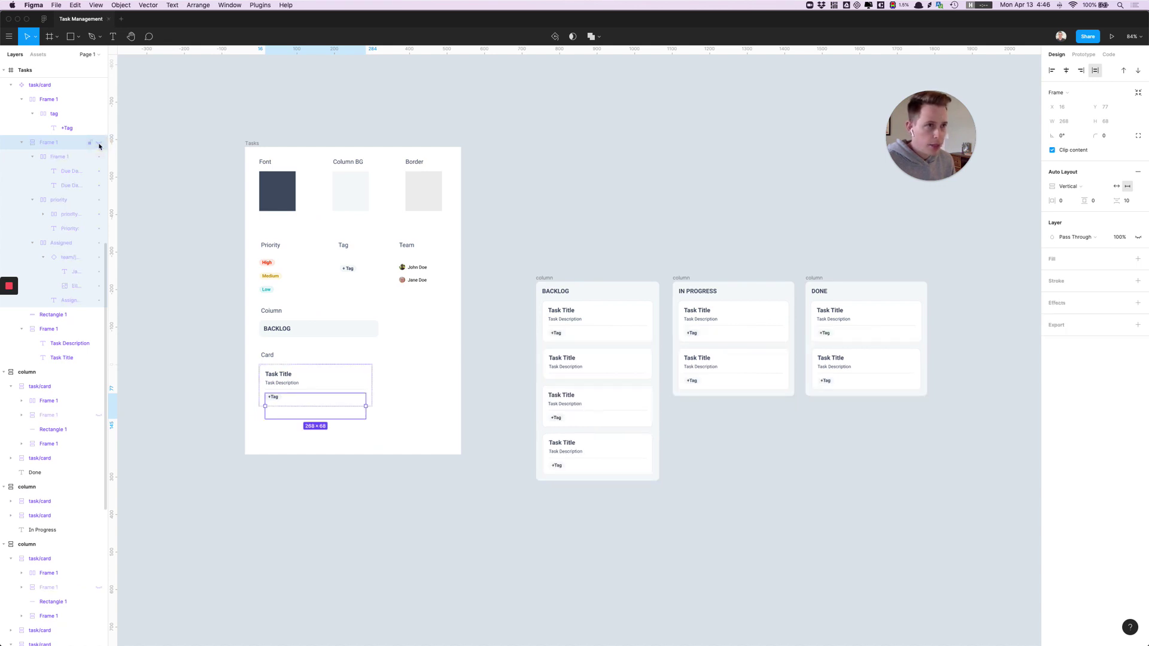
{"action": "left_click", "coordinate": [99, 145]}
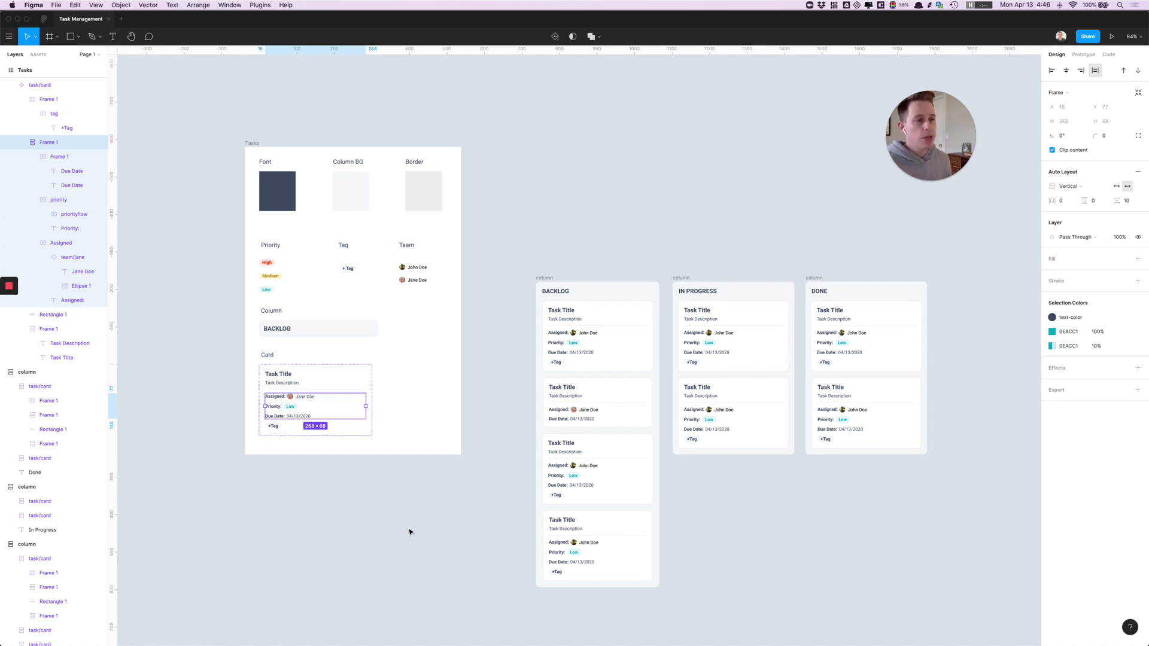
{"action": "left_click", "coordinate": [496, 485]}
Step: Place a copy of the master task card above the board
{"action": "left_click", "coordinate": [316, 385]}
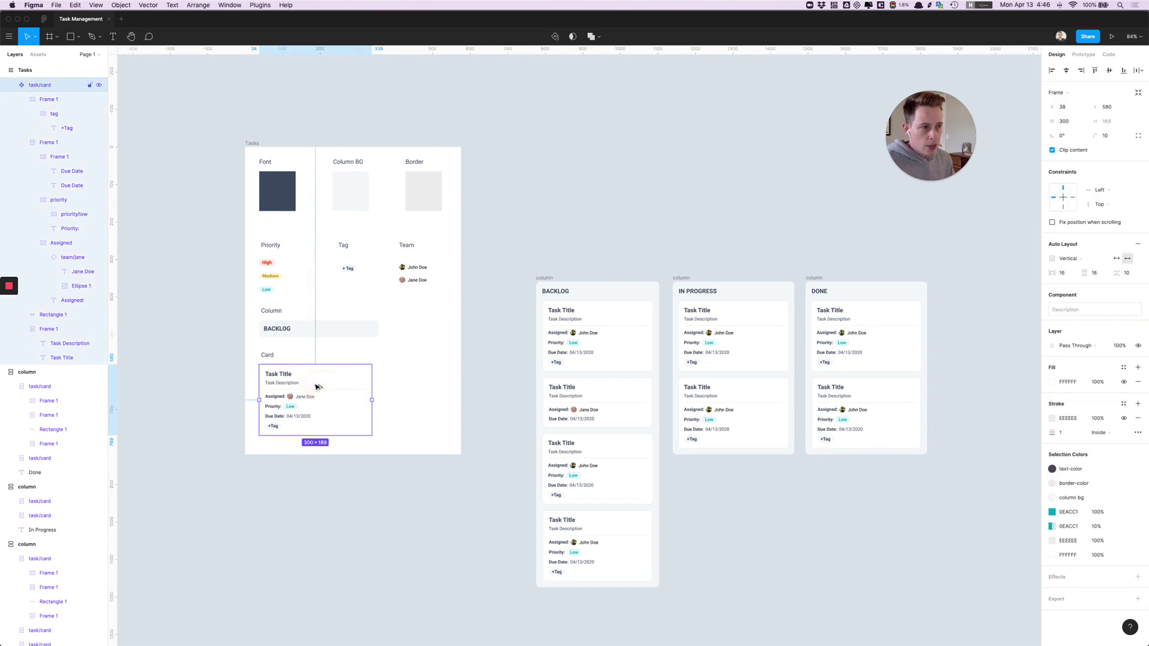
{"action": "mouse_move", "coordinate": [316, 395]}
{"action": "left_mouse_down"}
{"action": "mouse_move", "coordinate": [597, 192]}
{"action": "mouse_move", "coordinate": [596, 174]}
{"action": "left_mouse_up"}
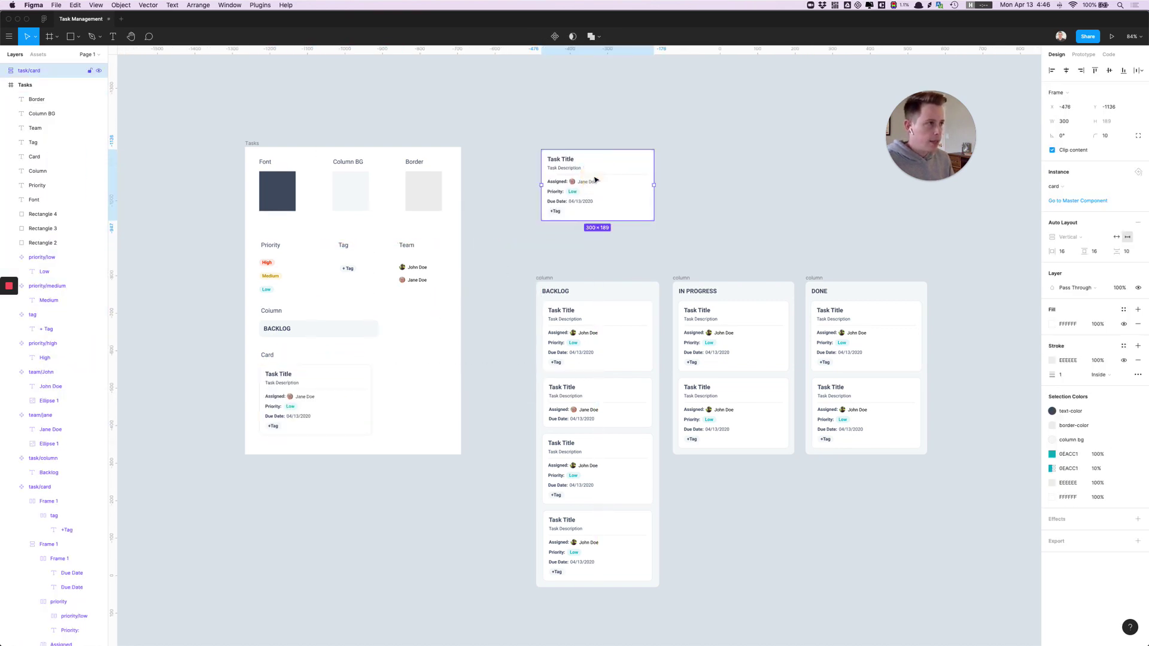
{"action": "scroll", "coordinate": [596, 179], "scroll_direction": "up", "scroll_amount": 3}
{"action": "scroll", "coordinate": [596, 180], "scroll_direction": "up", "scroll_amount": 2}
{"action": "scroll", "coordinate": [595, 179], "scroll_direction": "up", "scroll_amount": 5}
{"action": "scroll", "coordinate": [595, 180], "scroll_direction": "right", "scroll_amount": 2}
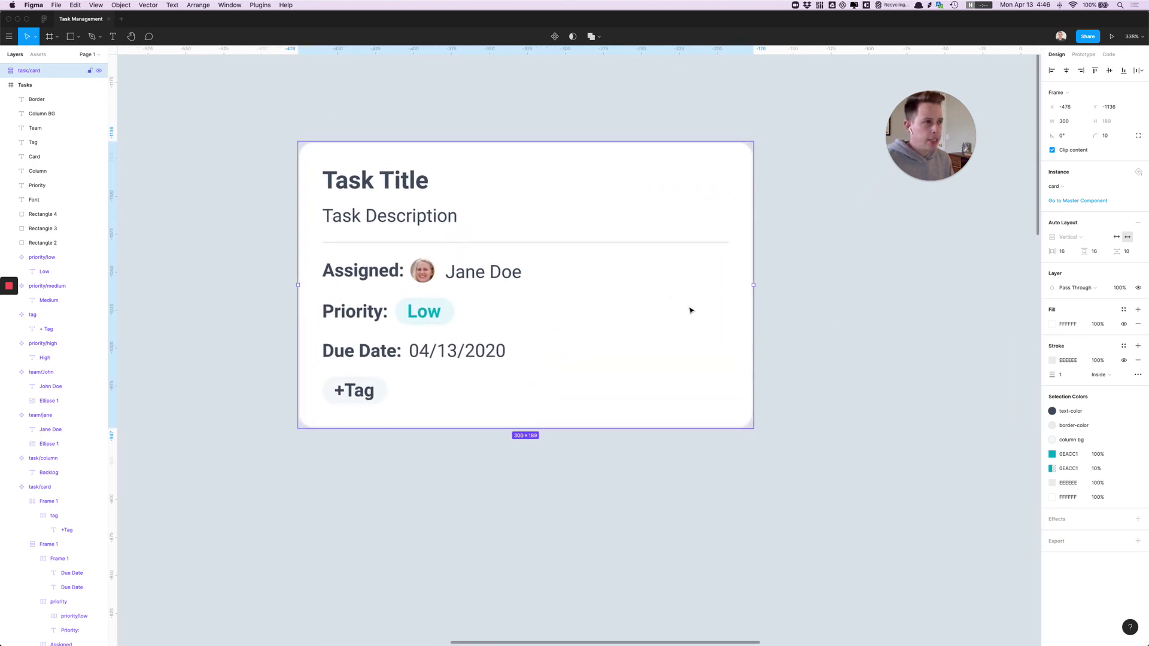
{"action": "scroll", "coordinate": [690, 310], "scroll_direction": "down", "scroll_amount": 1}
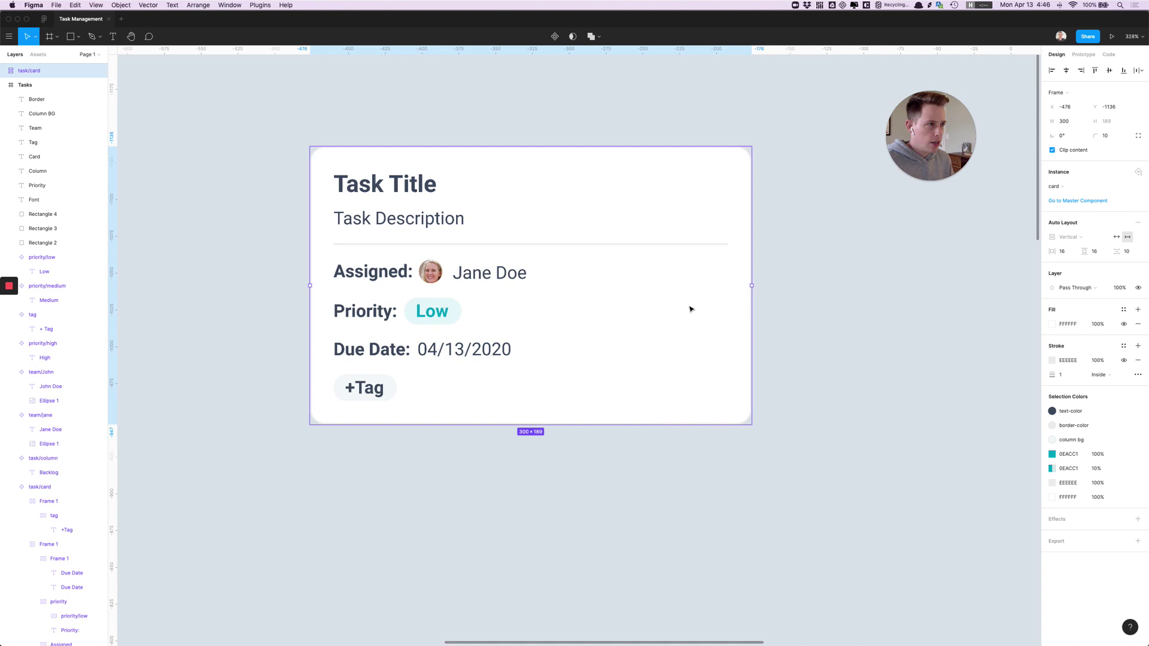
{"action": "scroll", "coordinate": [495, 255], "scroll_direction": "down", "scroll_amount": 2}
{"action": "scroll", "coordinate": [494, 256], "scroll_direction": "down", "scroll_amount": 1}
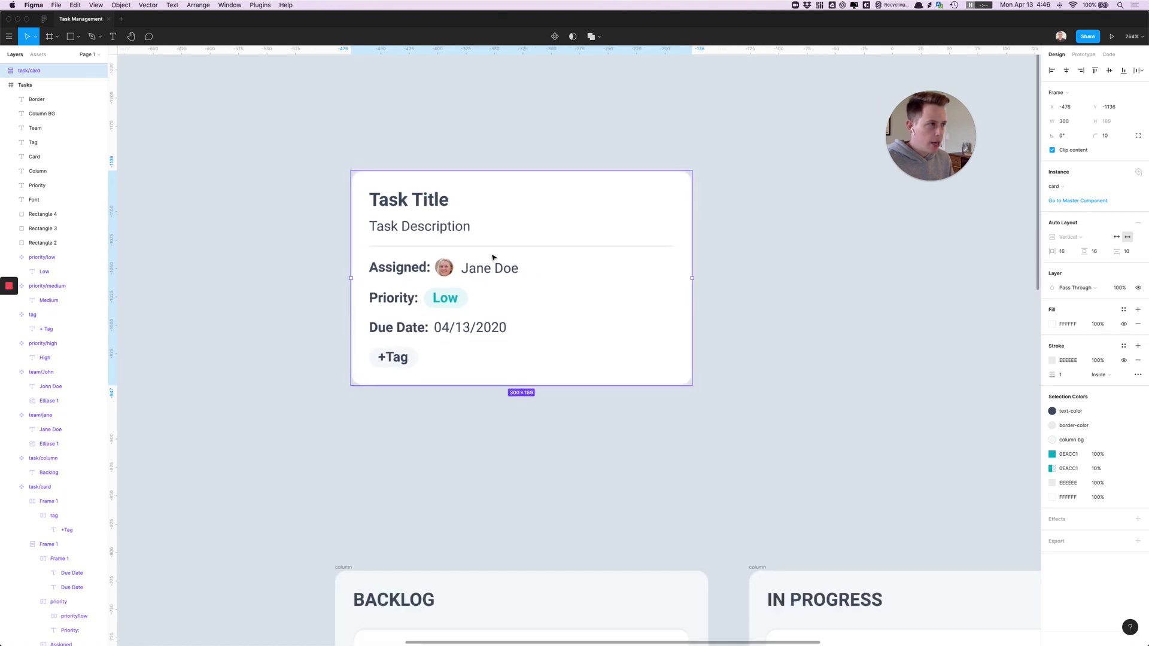
{"action": "scroll", "coordinate": [493, 257], "scroll_direction": "down", "scroll_amount": 3}
{"action": "scroll", "coordinate": [539, 257], "scroll_direction": "right", "scroll_amount": 3}
{"action": "left_click", "coordinate": [587, 256]}
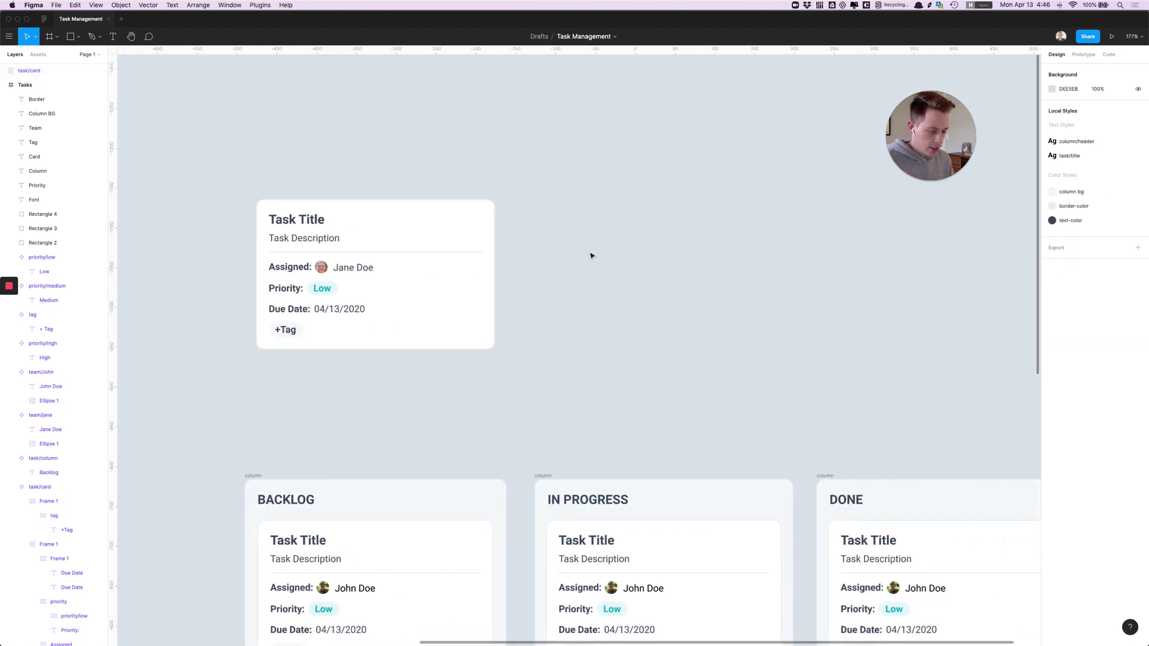
Step: Draw a card-sized frame beside the copy and give it corner radius 10
{"action": "key", "text": "f"}
{"action": "left_click_drag", "start_coordinate": [540, 203], "coordinate": [779, 351]}
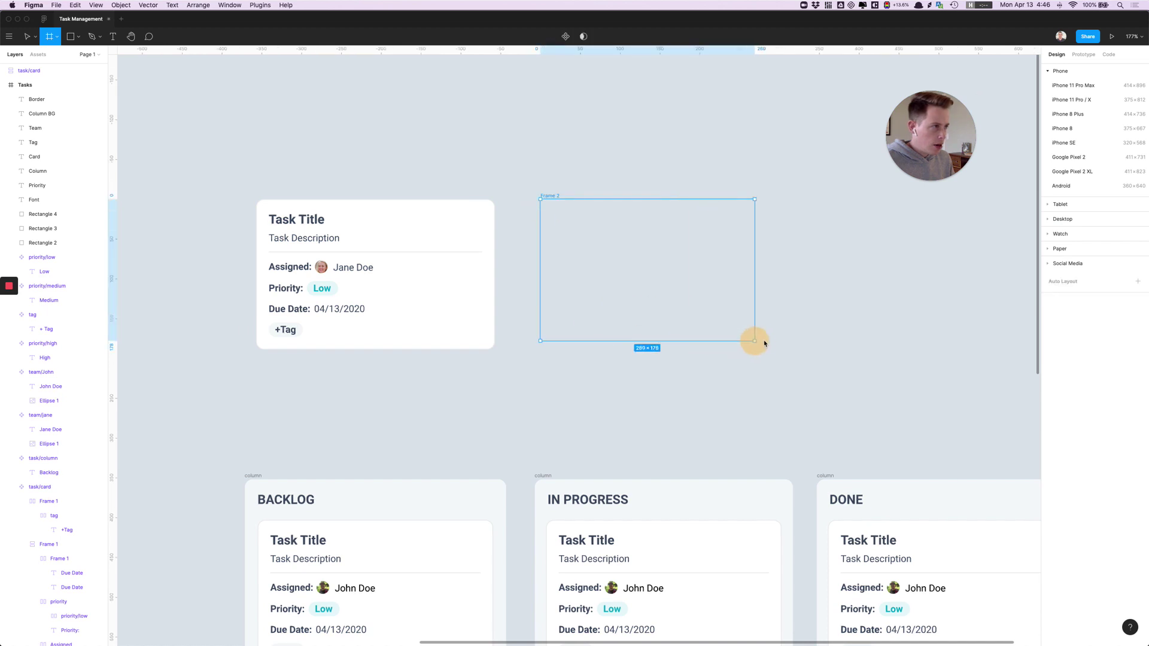
{"action": "left_click", "coordinate": [830, 336]}
{"action": "left_click", "coordinate": [550, 197]}
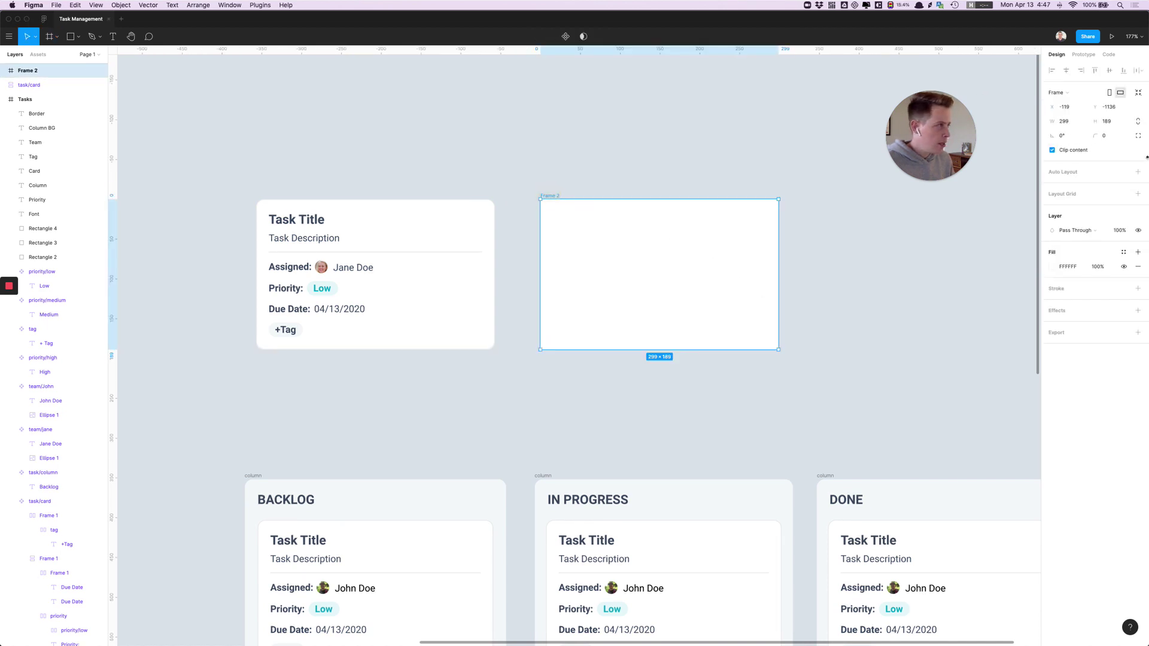
{"action": "left_click", "coordinate": [1108, 136]}
{"action": "type", "text": "10"}
{"action": "key", "text": "Return"}
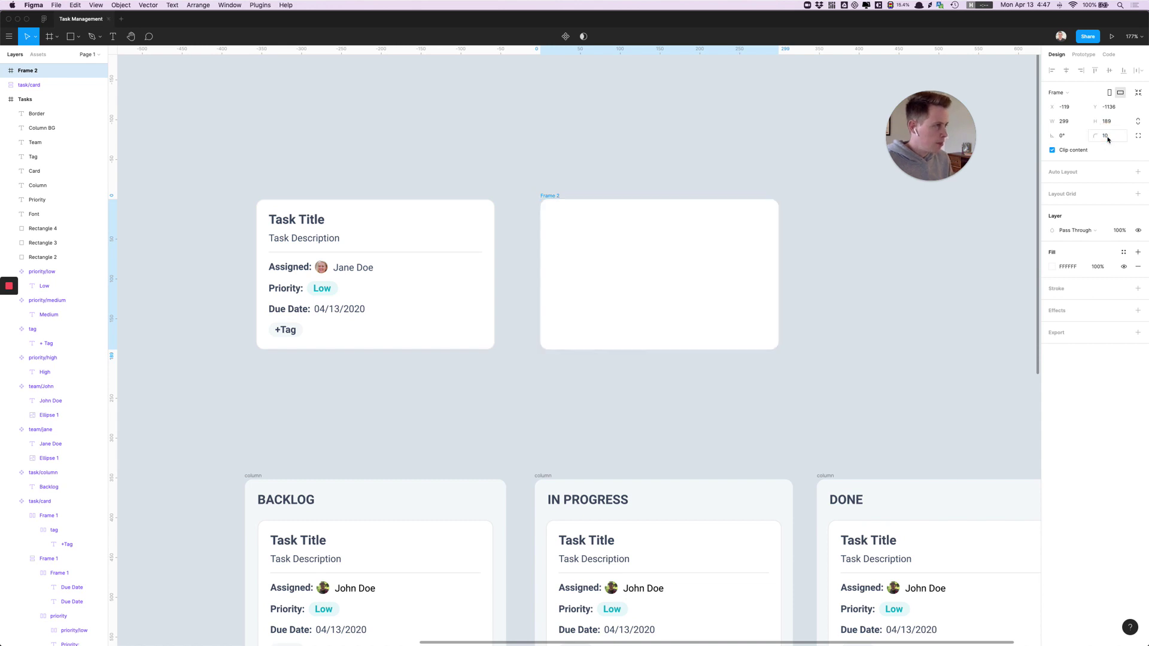
Step: Apply the border-color style to the new frame's outline
{"action": "left_click", "coordinate": [1123, 256]}
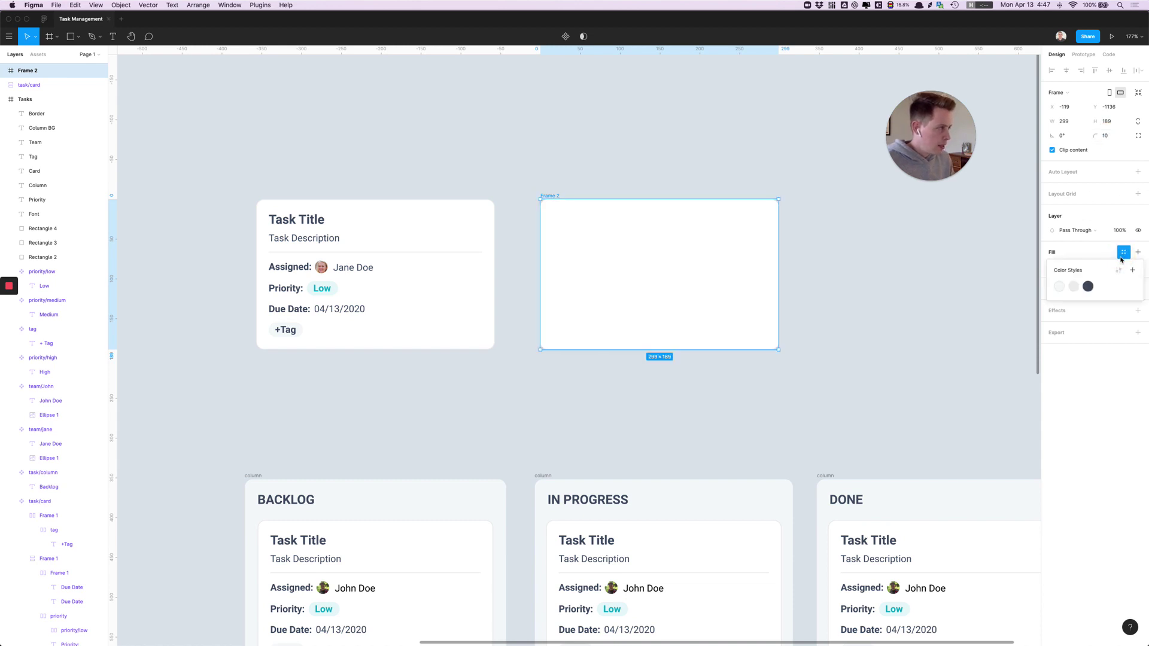
{"action": "left_click", "coordinate": [1075, 287]}
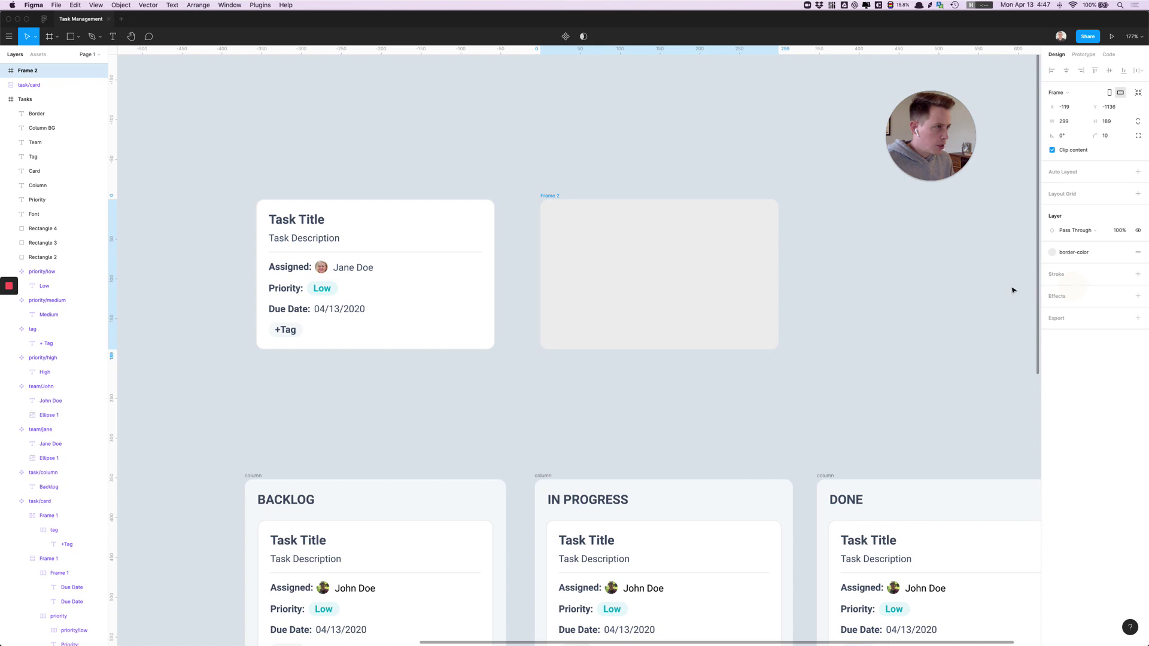
{"action": "key", "text": "ctrl+z"}
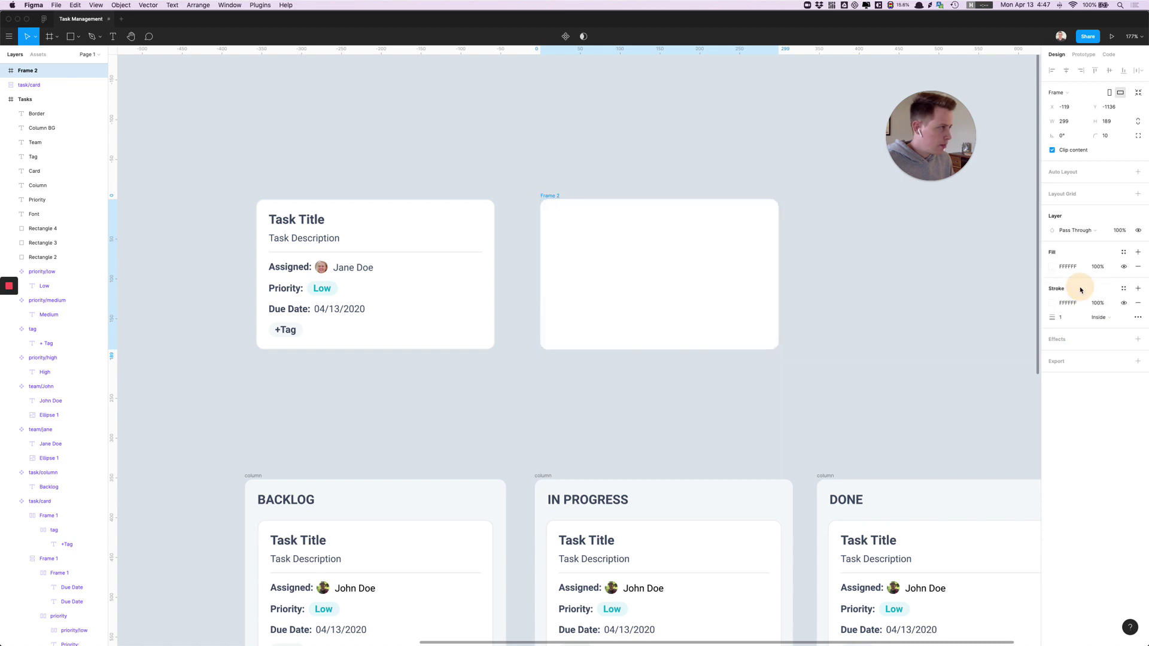
{"action": "left_click", "coordinate": [1123, 288]}
{"action": "left_click", "coordinate": [1074, 324]}
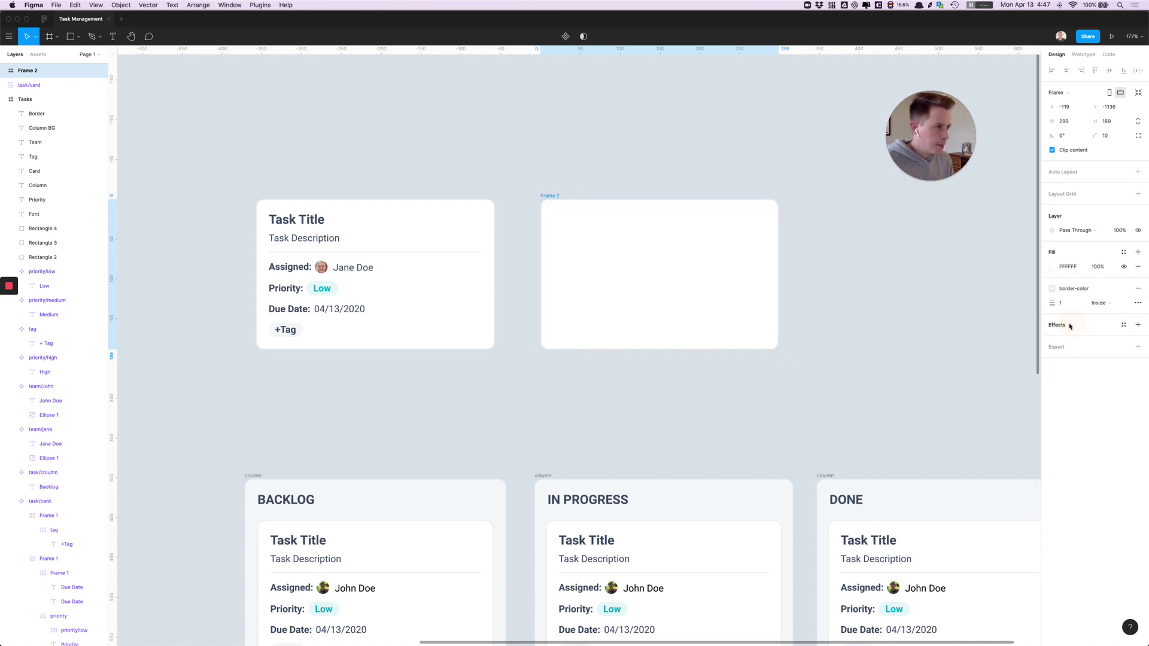
{"action": "left_click", "coordinate": [865, 317]}
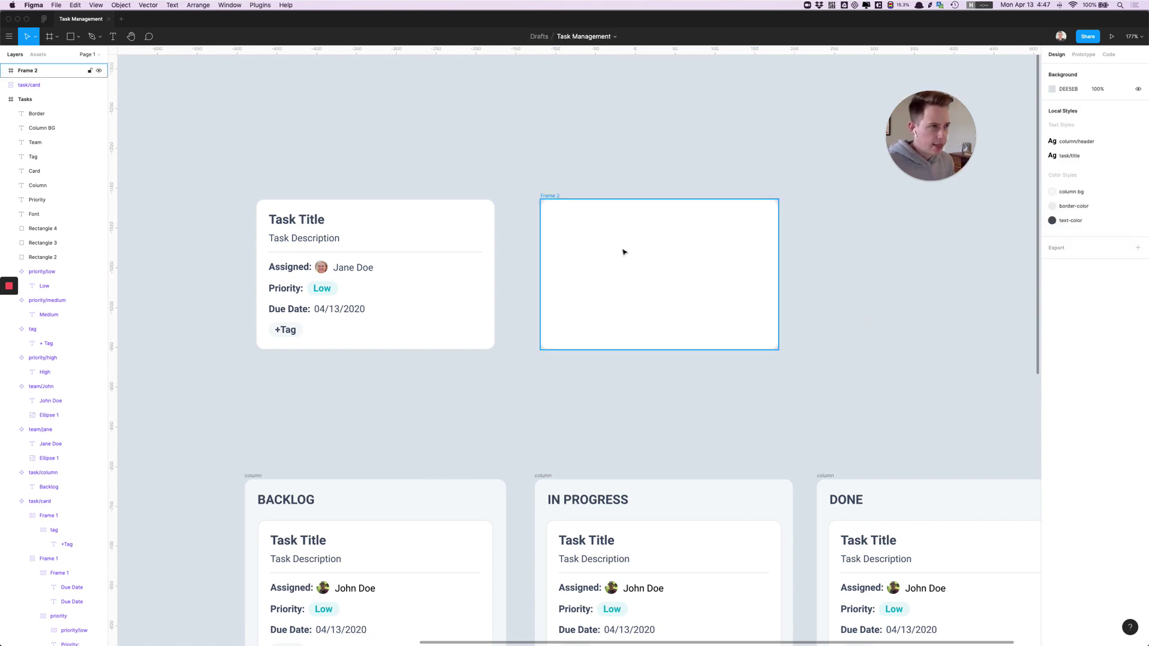
Step: Add a 'Title' text layer in Frame 2 with font size 16
{"action": "key", "text": "t"}
{"action": "left_click", "coordinate": [563, 221]}
{"action": "type", "text": "Task"}
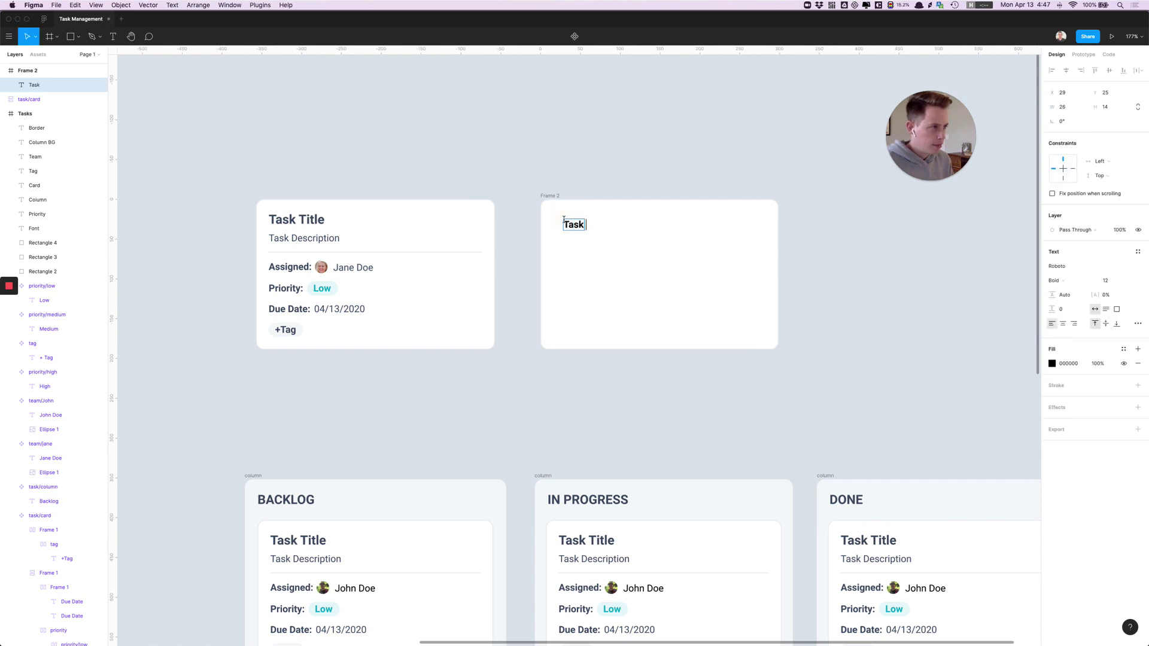
{"action": "type", "text": "Title"}
{"action": "key", "text": "Escape"}
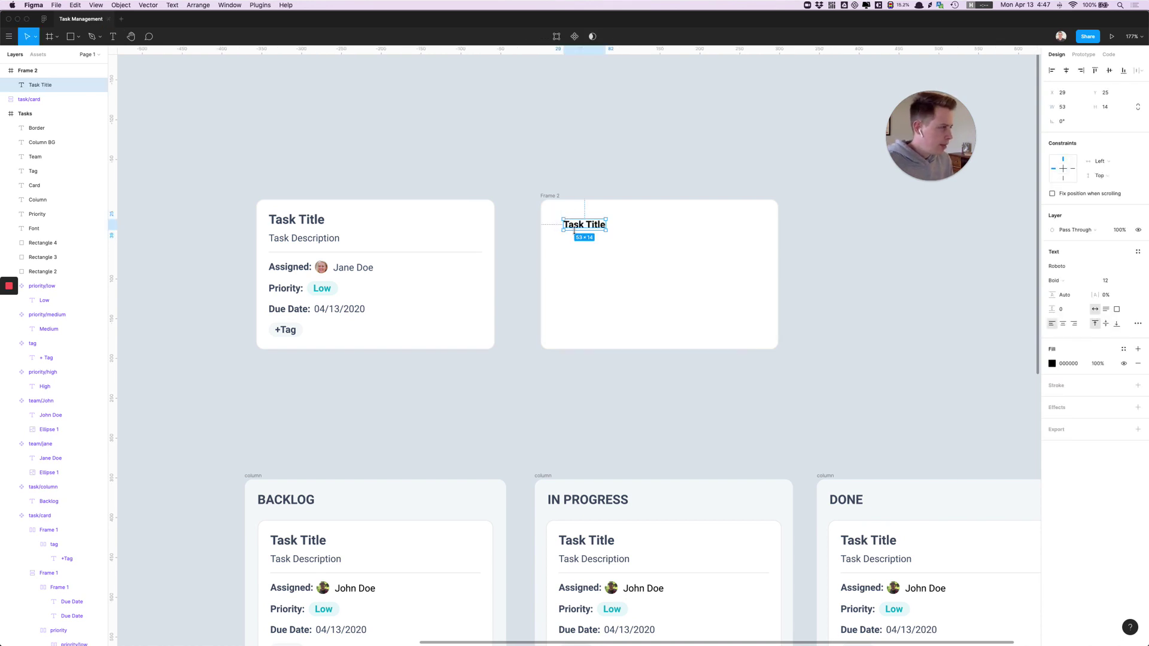
{"action": "left_click", "coordinate": [1113, 281]}
{"action": "type", "text": "15"}
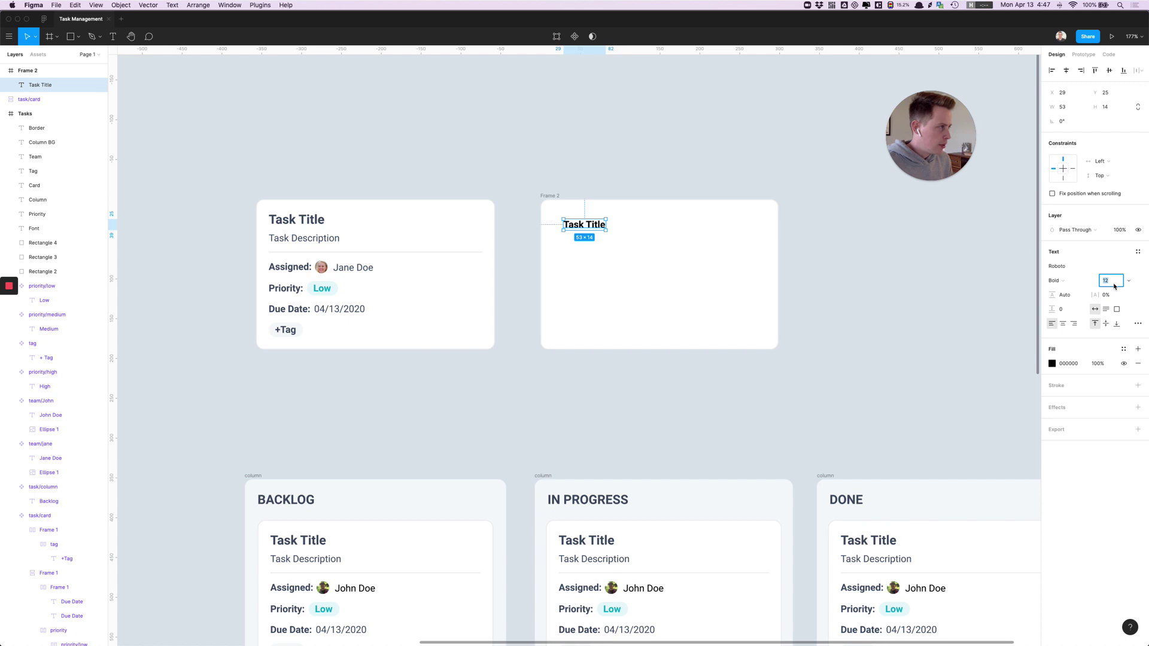
{"action": "key", "text": "Return"}
{"action": "key", "text": "Up"}
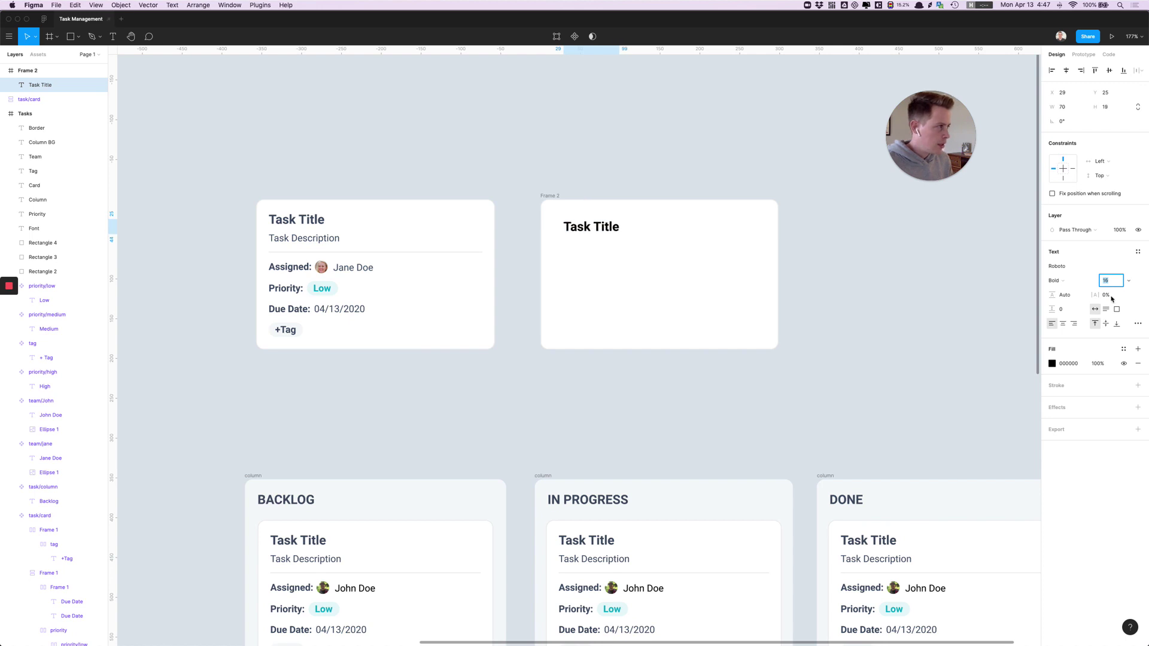
Step: Give the title the text-color style and move it to the card's top-left
{"action": "left_click", "coordinate": [1123, 349]}
{"action": "left_click", "coordinate": [1089, 384]}
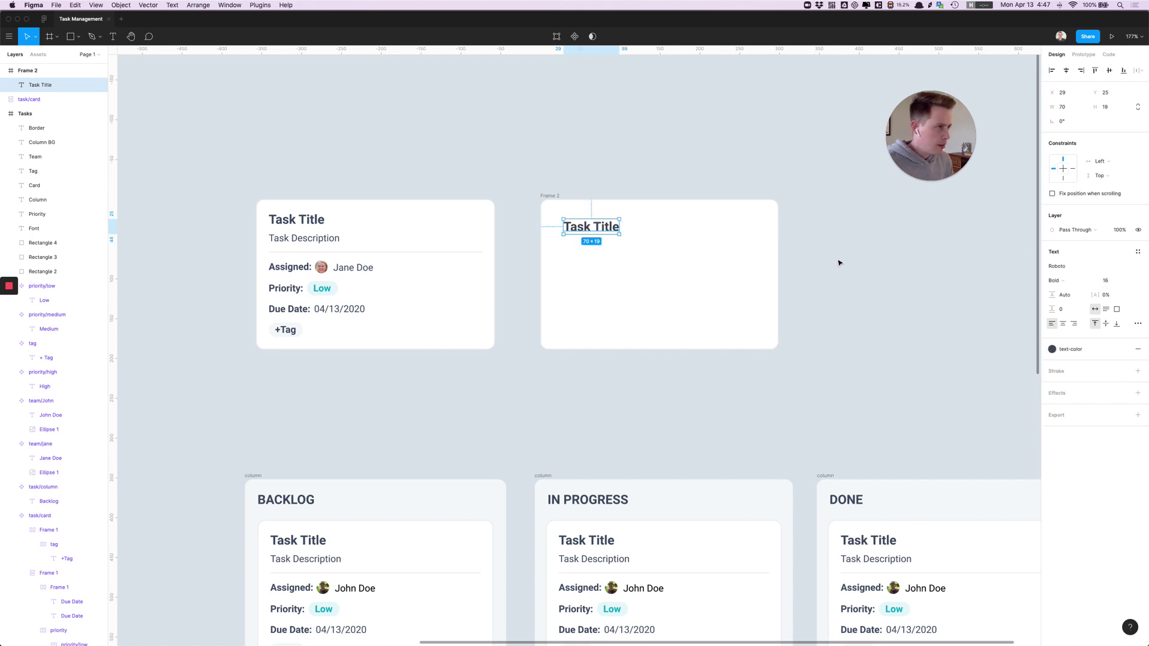
{"action": "left_click", "coordinate": [838, 260]}
{"action": "mouse_move", "coordinate": [609, 232]}
{"action": "left_mouse_down"}
{"action": "mouse_move", "coordinate": [597, 228]}
{"action": "mouse_move", "coordinate": [599, 238]}
{"action": "left_mouse_up"}
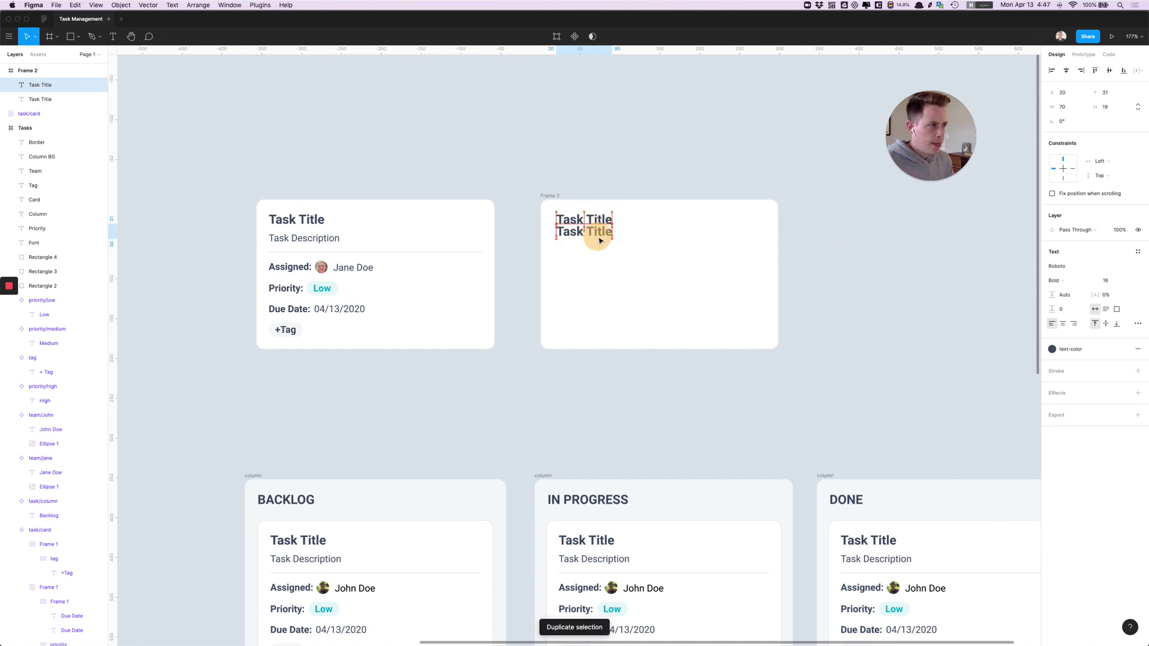
Step: Add a 'Task Description' line in Regular weight at a smaller font size
{"action": "type", "text": "Task "}
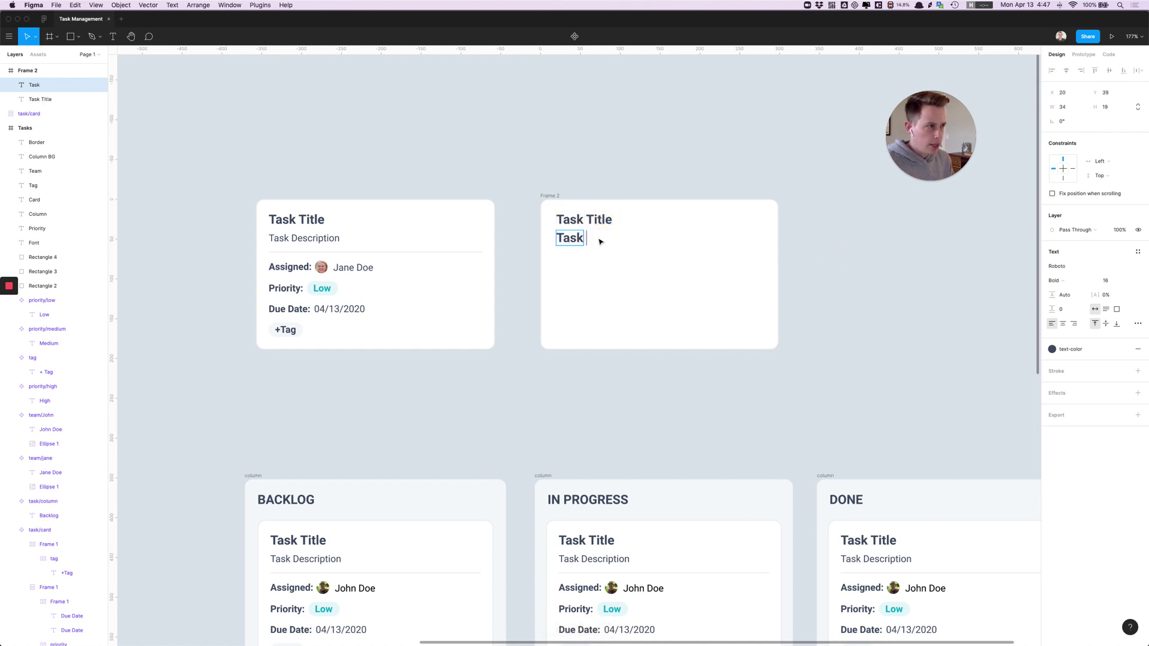
{"action": "type", "text": "Description"}
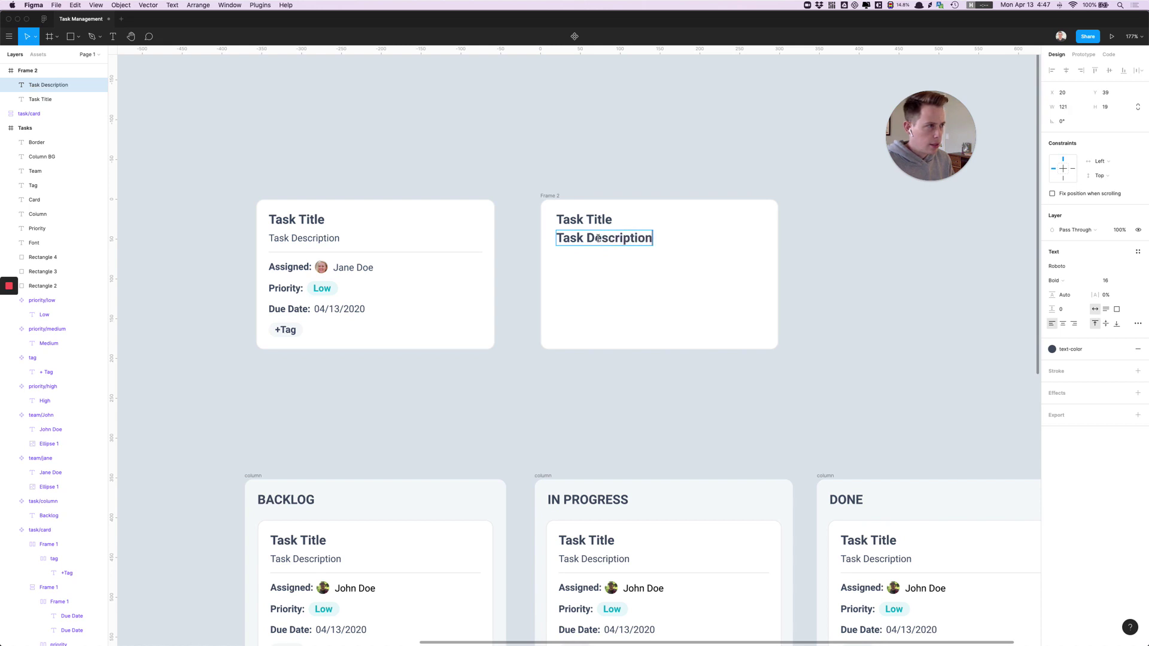
{"action": "key", "text": "Escape"}
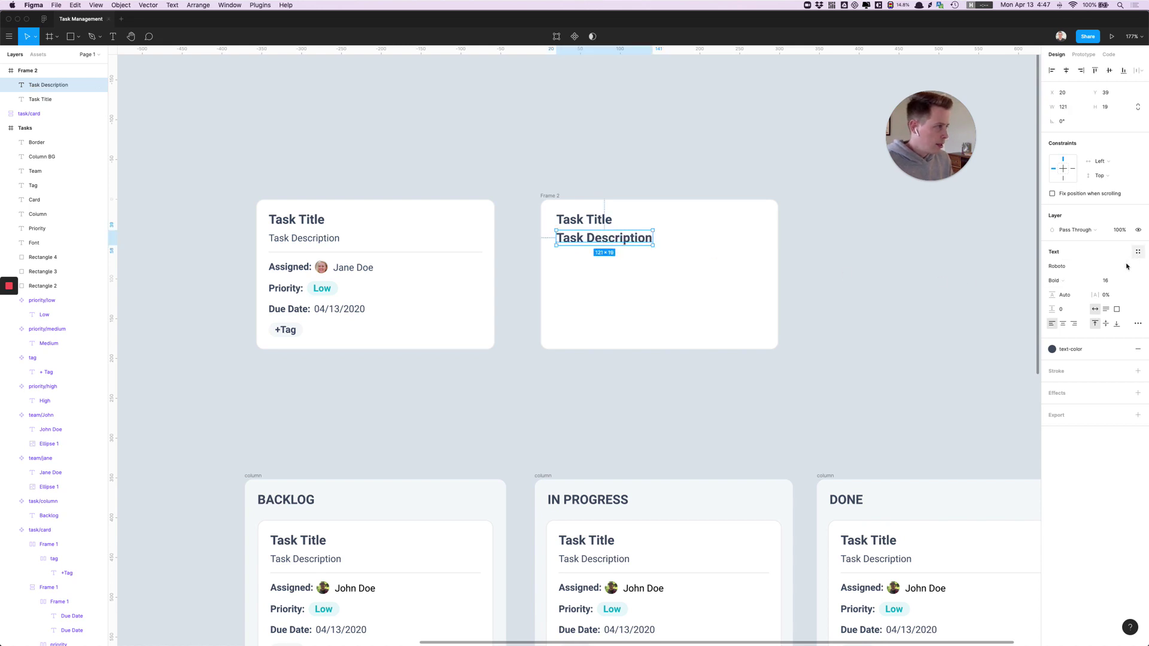
{"action": "left_click", "coordinate": [1073, 284]}
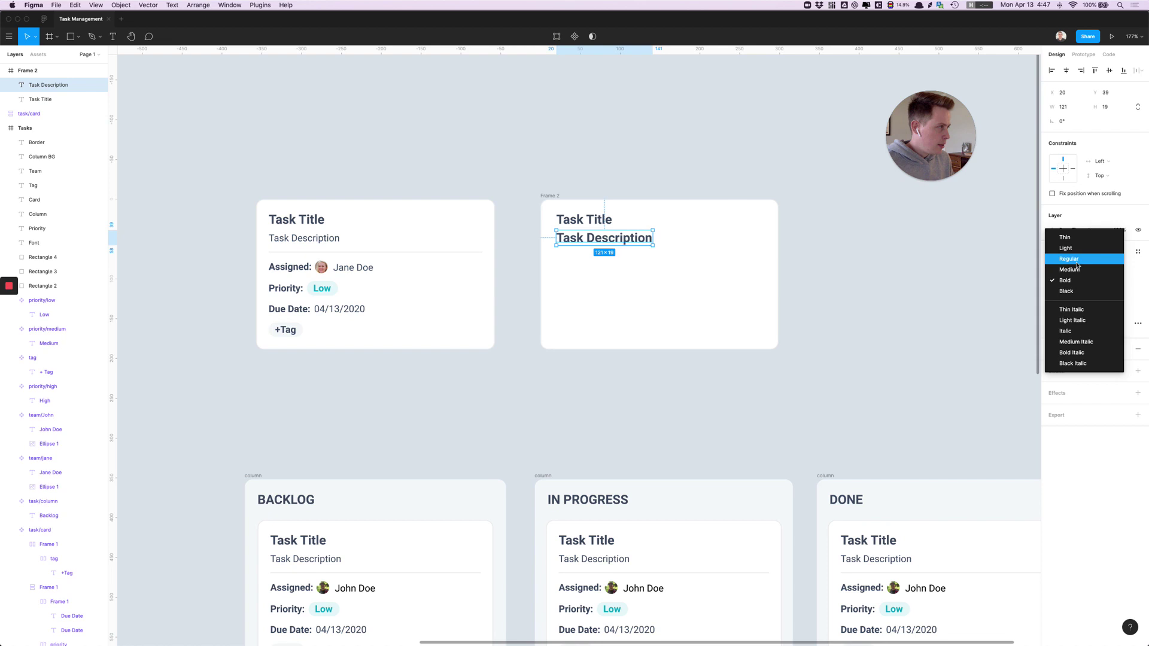
{"action": "left_click", "coordinate": [1069, 259]}
{"action": "left_click", "coordinate": [1112, 281]}
{"action": "type", "text": "6"}
{"action": "key", "text": "Return"}
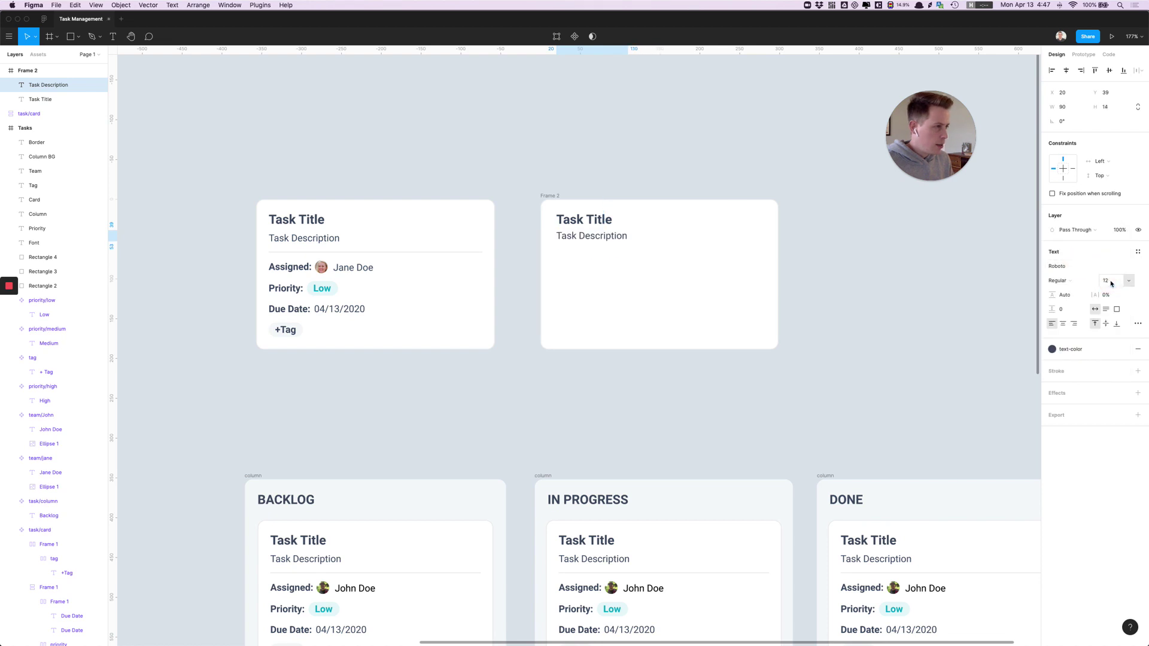
Step: Group the title and description and convert the group to vertical auto layout
{"action": "left_click", "coordinate": [906, 317]}
{"action": "left_click", "coordinate": [603, 237]}
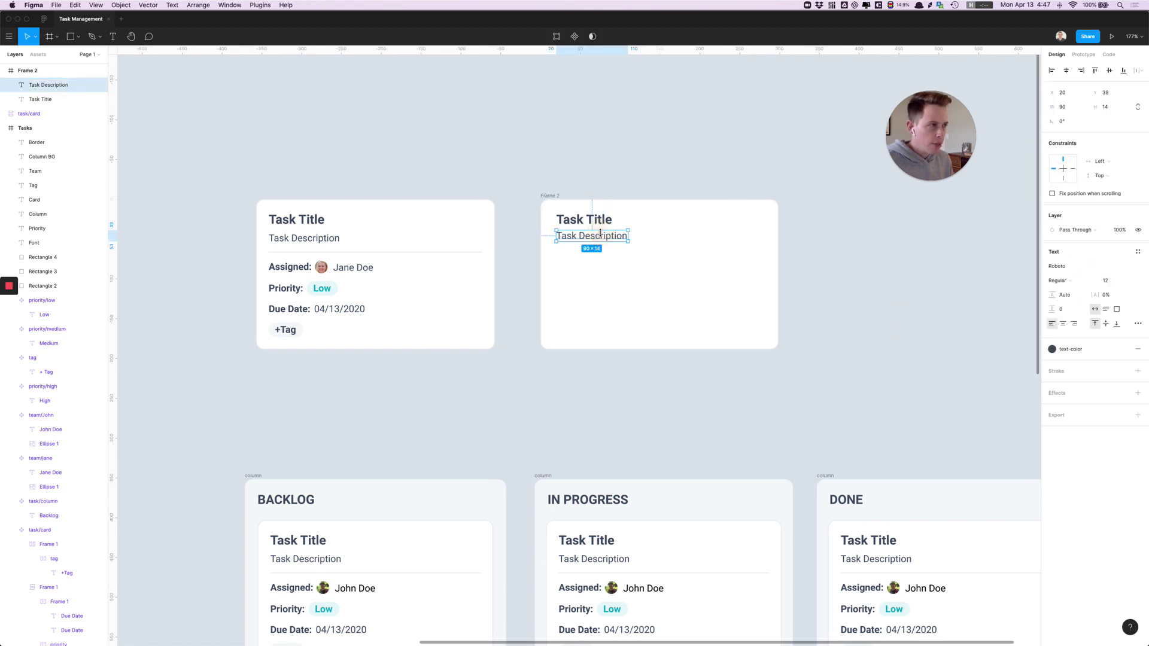
{"action": "left_click", "coordinate": [586, 223], "text": "shift"}
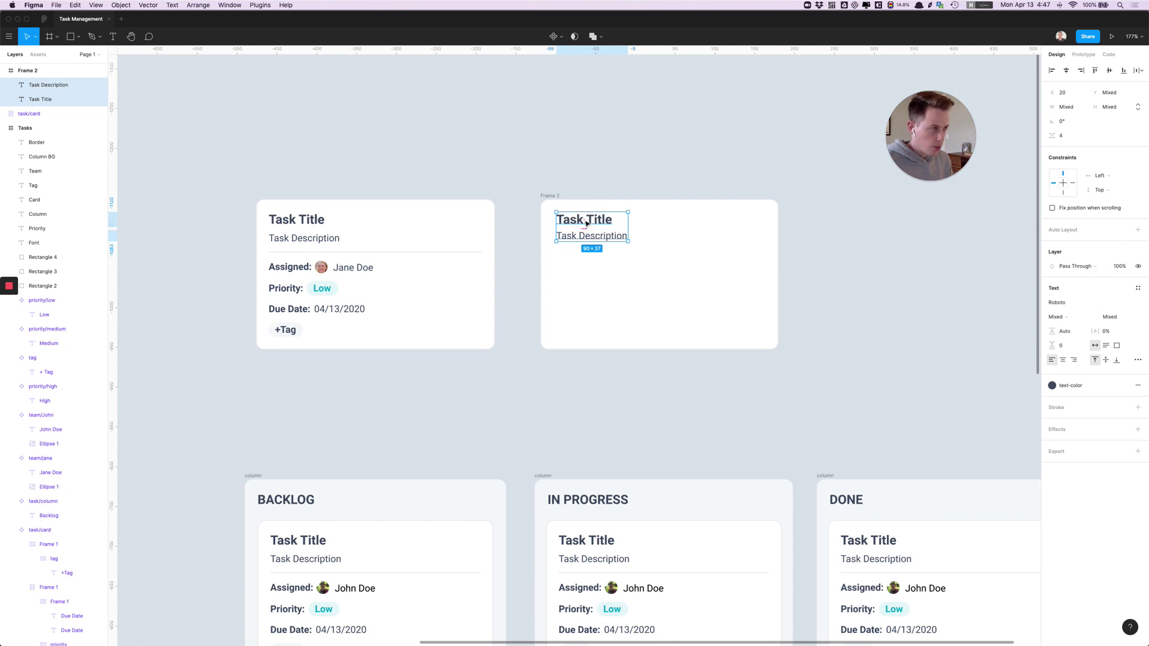
{"action": "key", "text": "super+g"}
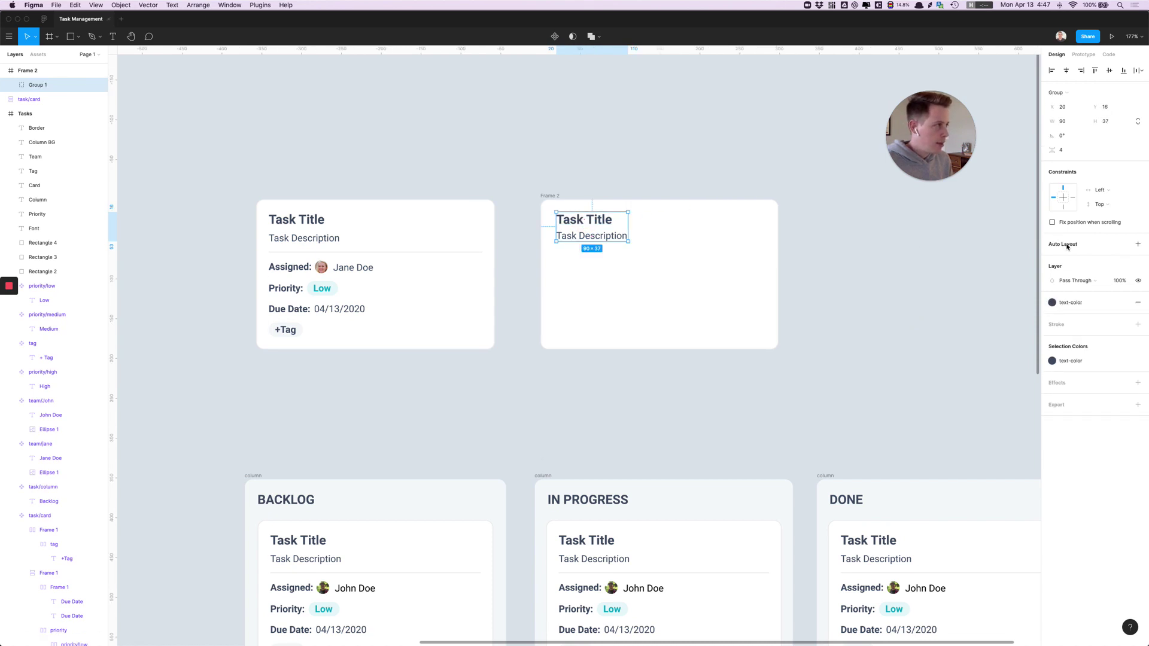
{"action": "key", "text": "shift+a"}
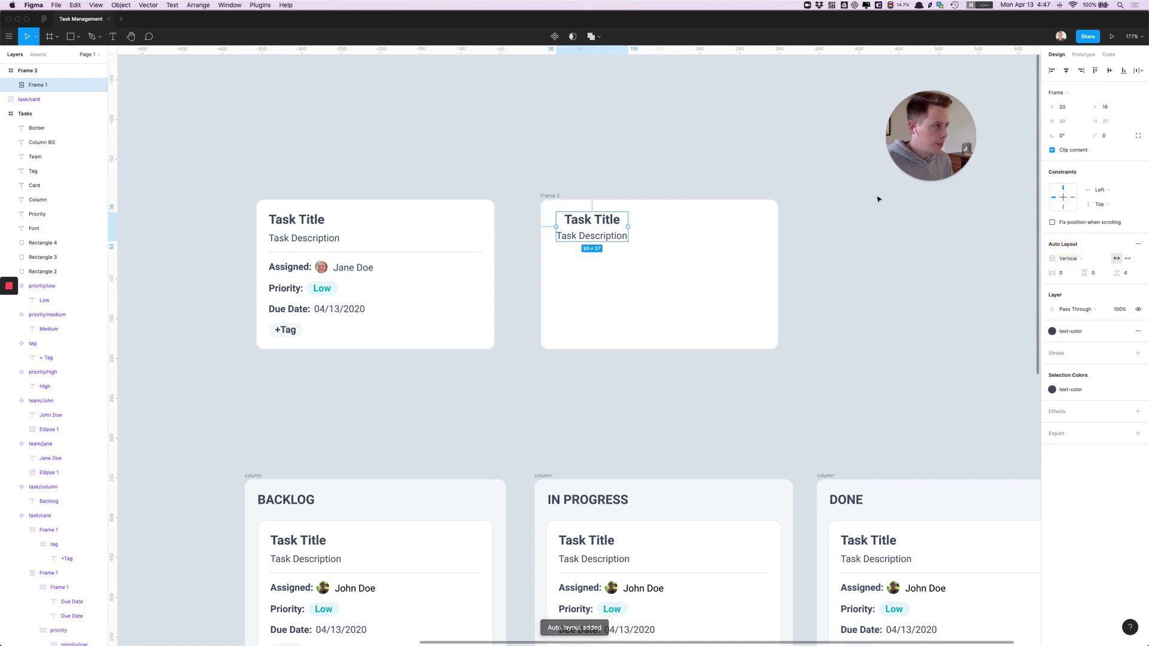
Step: Left-align both the Task Title and Task Description within the frame
{"action": "double_click", "coordinate": [587, 222]}
{"action": "left_click", "coordinate": [1051, 73]}
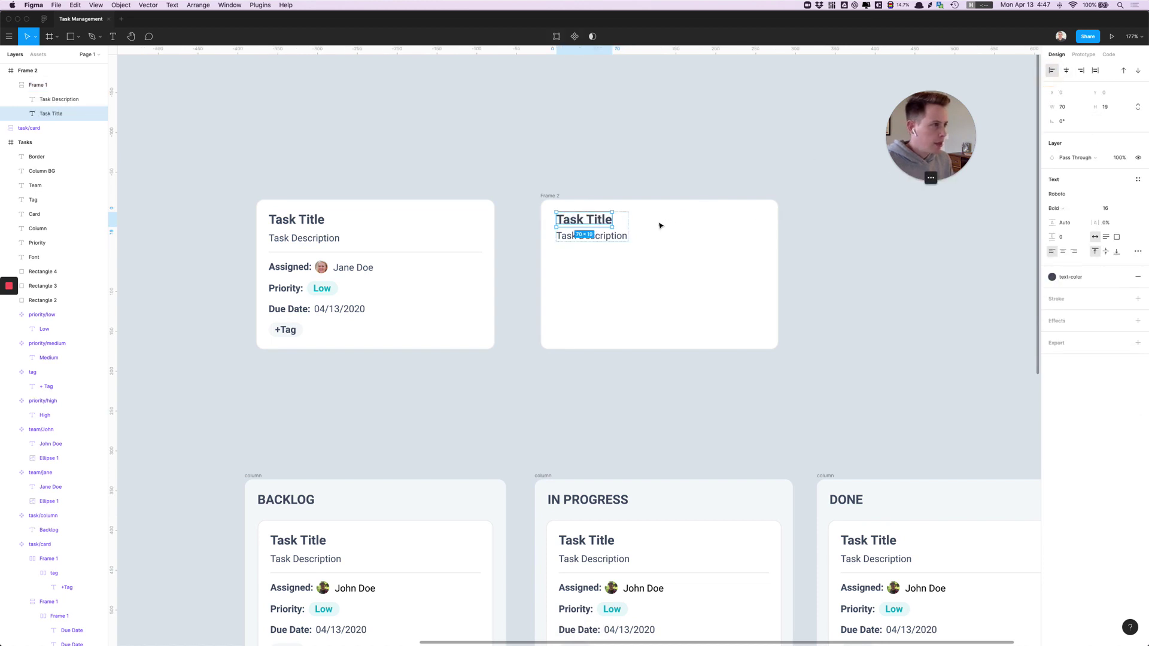
{"action": "left_click", "coordinate": [620, 237]}
{"action": "left_click", "coordinate": [1052, 72]}
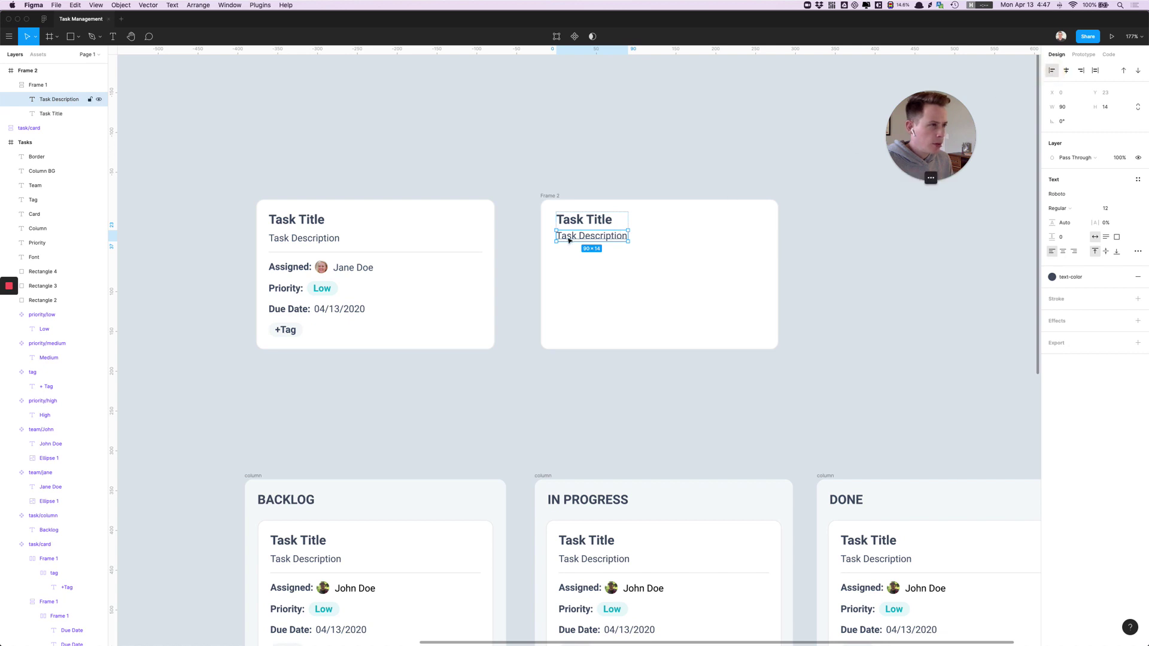
Step: Set the Task Title inside Frame 1 to Stretch Left & Right, then reselect Frame 1
{"action": "left_click", "coordinate": [512, 257]}
{"action": "left_click", "coordinate": [587, 225]}
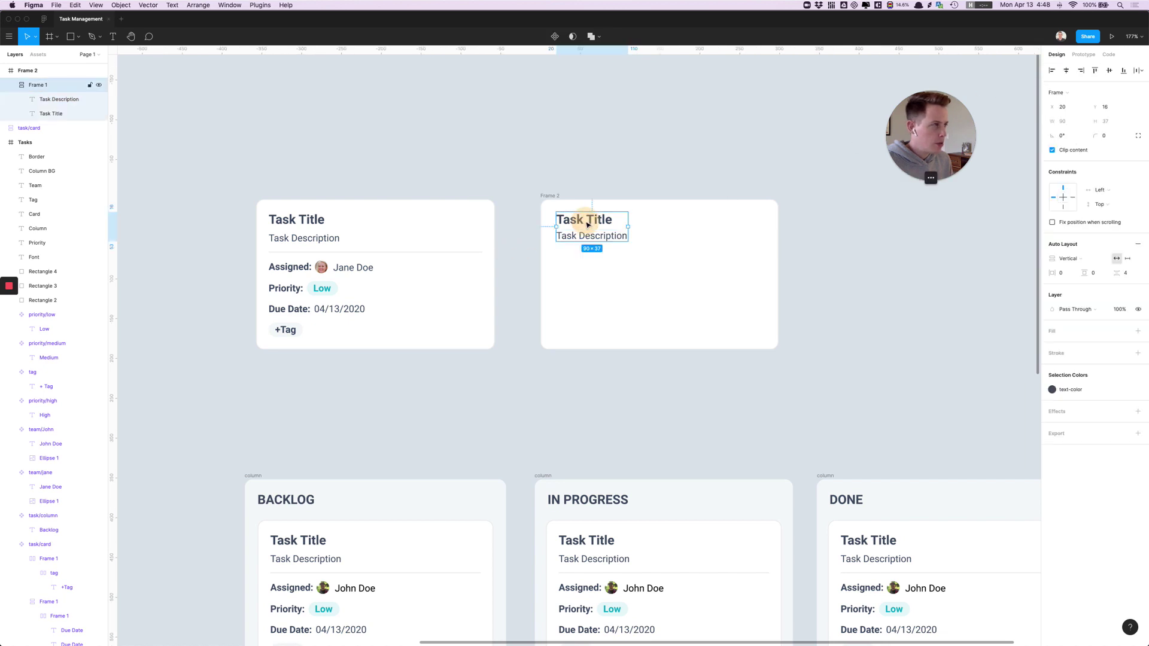
{"action": "double_click", "coordinate": [587, 225]}
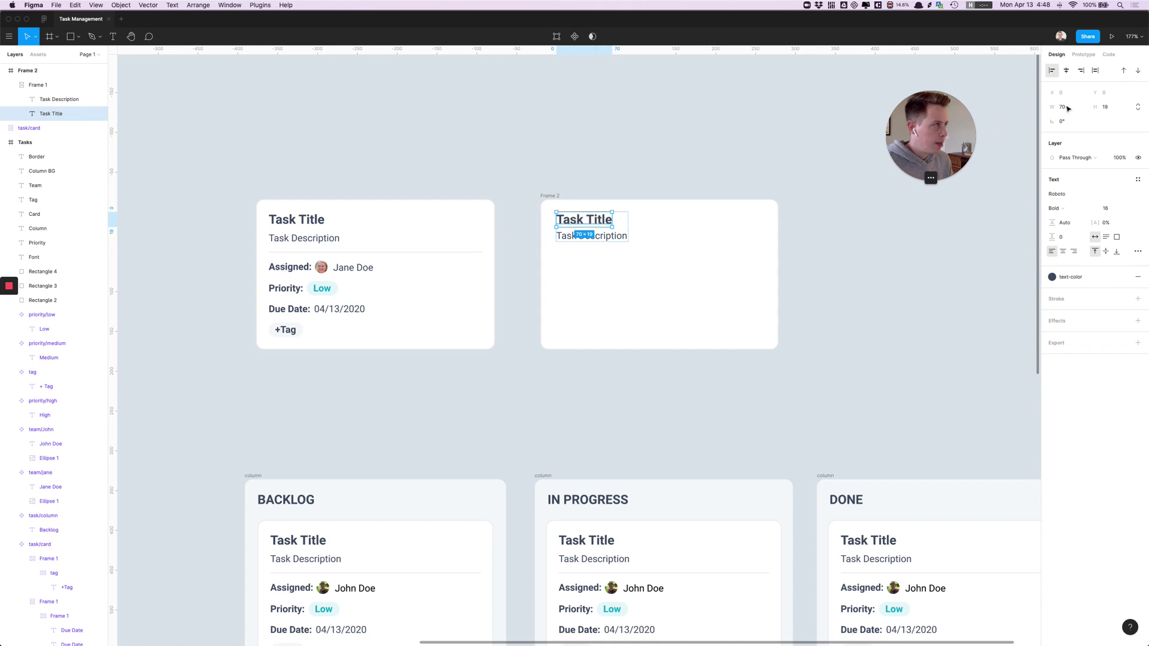
{"action": "left_click", "coordinate": [1096, 70]}
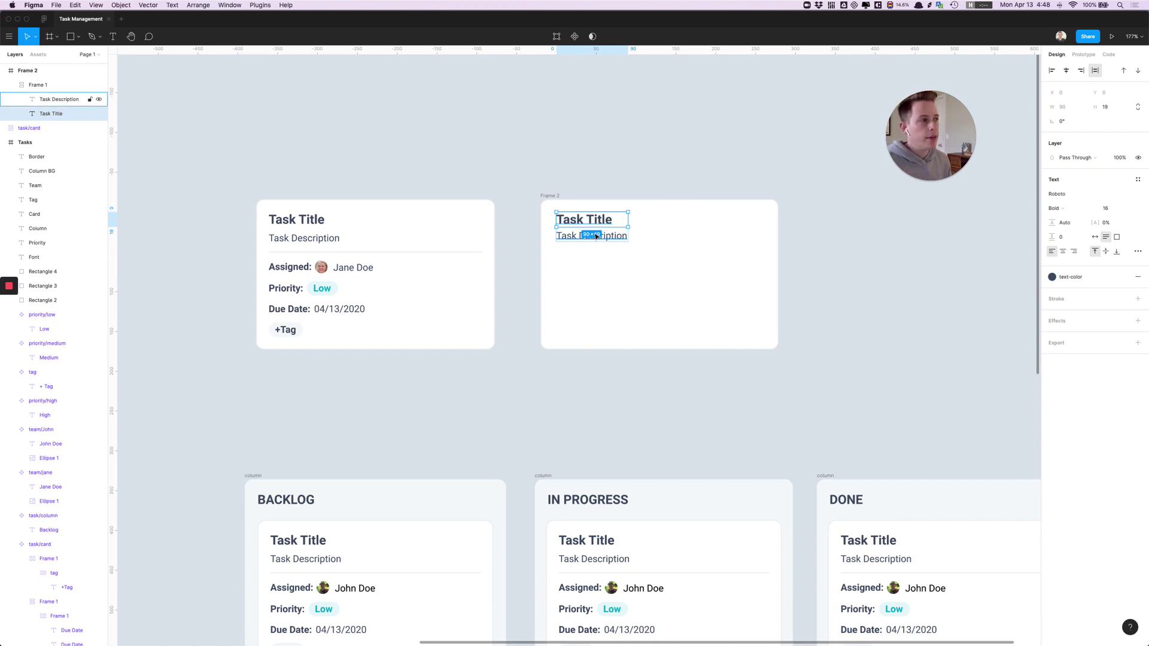
{"action": "left_click", "coordinate": [597, 237]}
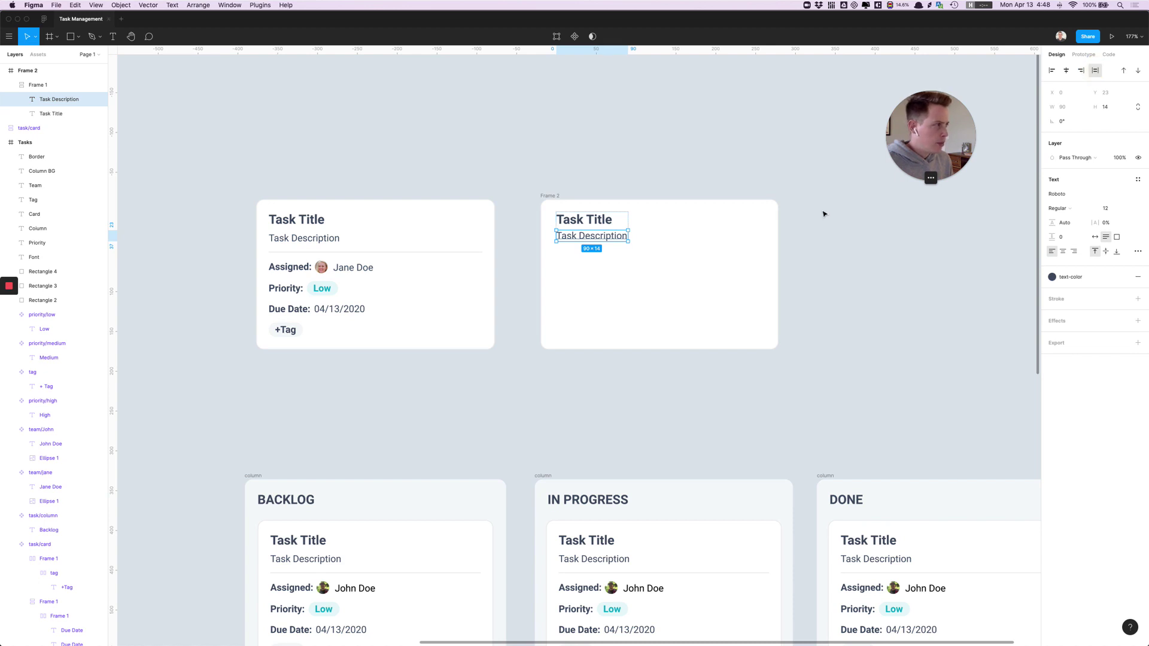
{"action": "left_click", "coordinate": [878, 231]}
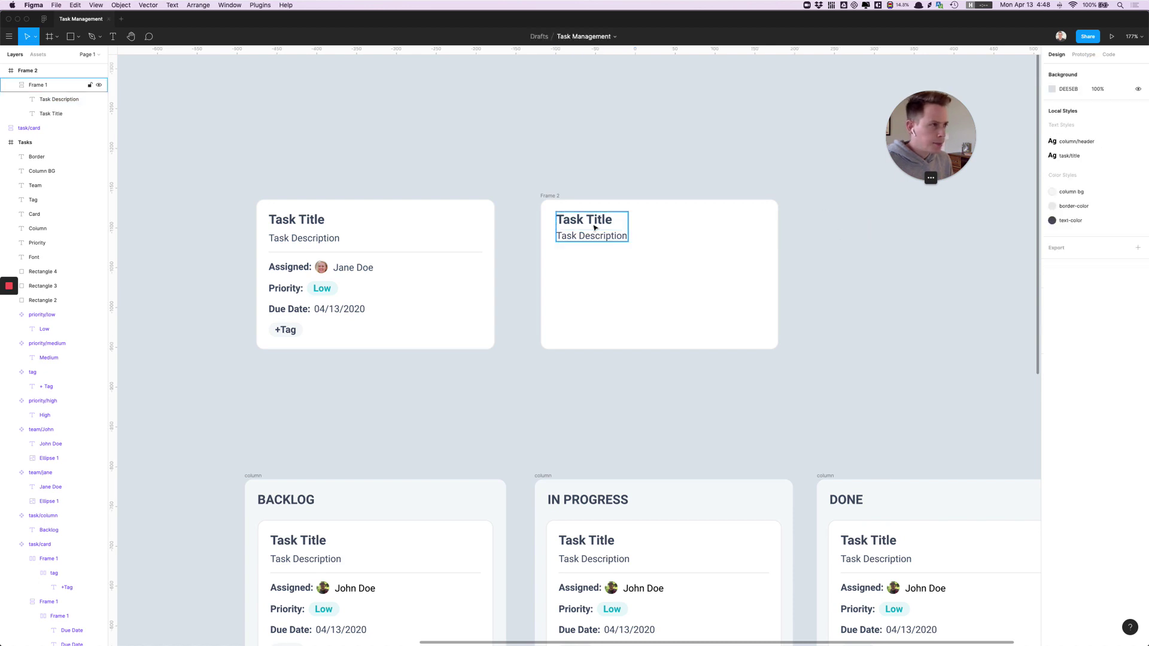
{"action": "left_click", "coordinate": [590, 223]}
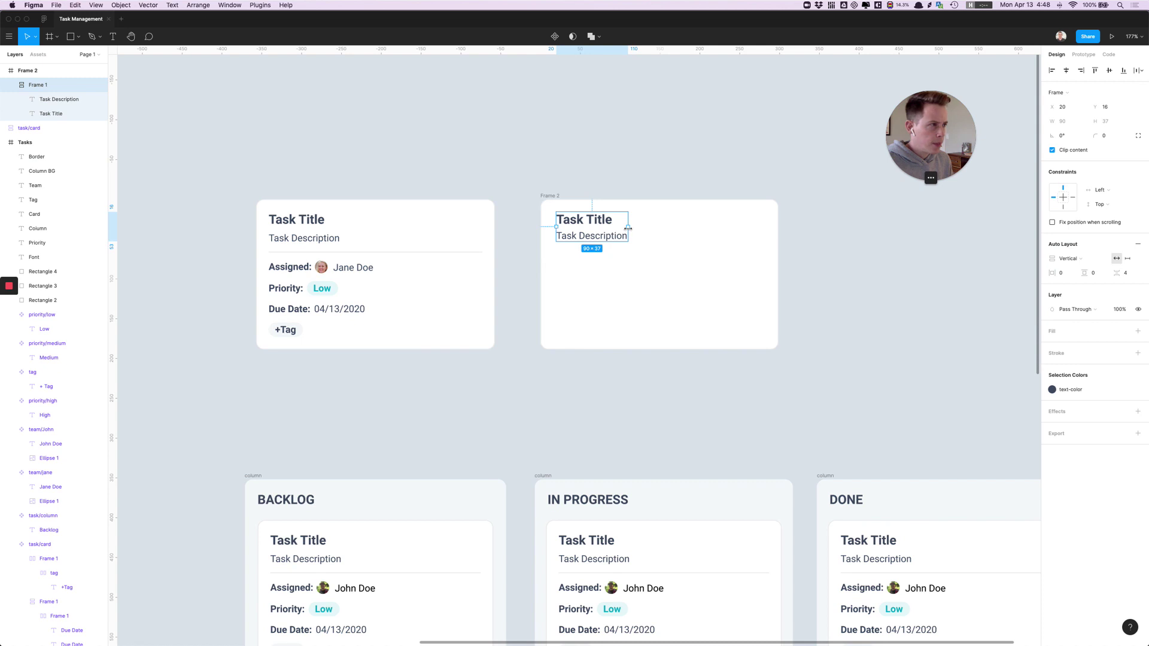
Step: Add vertical auto layout to Frame 2 with 16 horizontal padding, vertical padding and spacing
{"action": "left_click", "coordinate": [584, 177]}
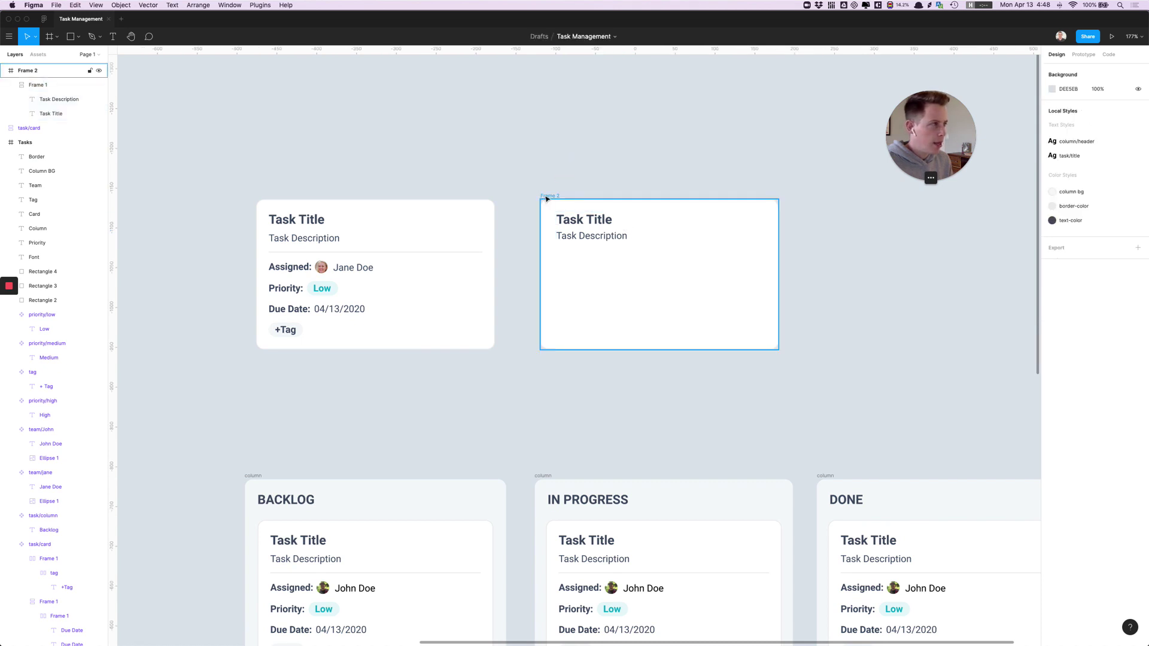
{"action": "left_click", "coordinate": [547, 199]}
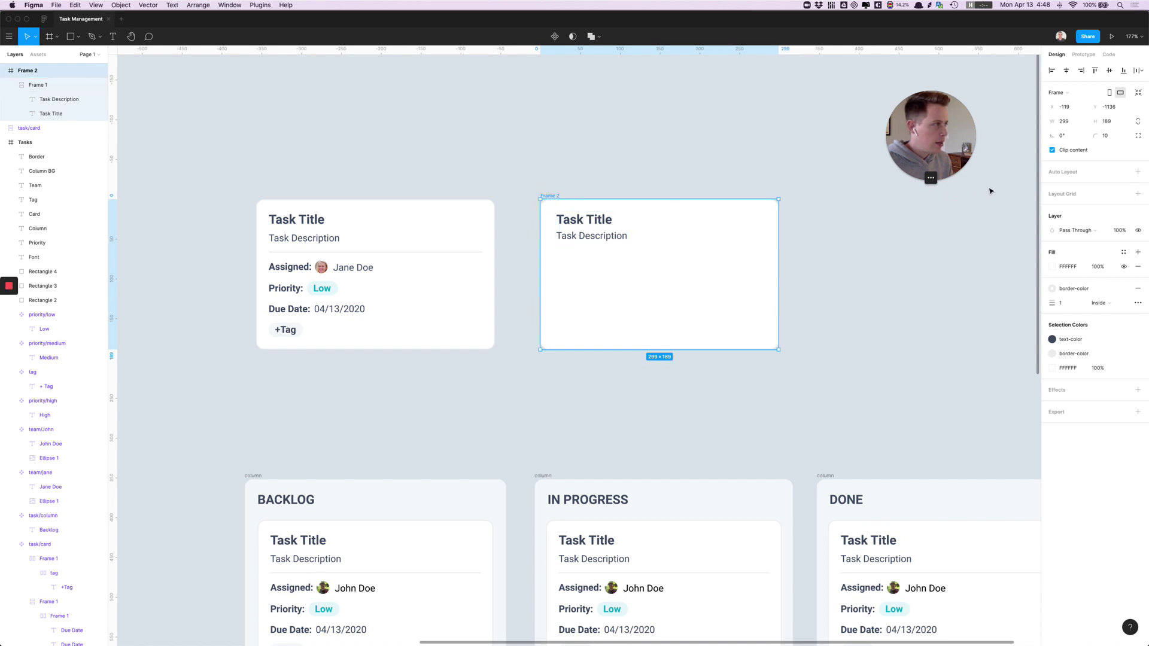
{"action": "left_click", "coordinate": [1067, 176]}
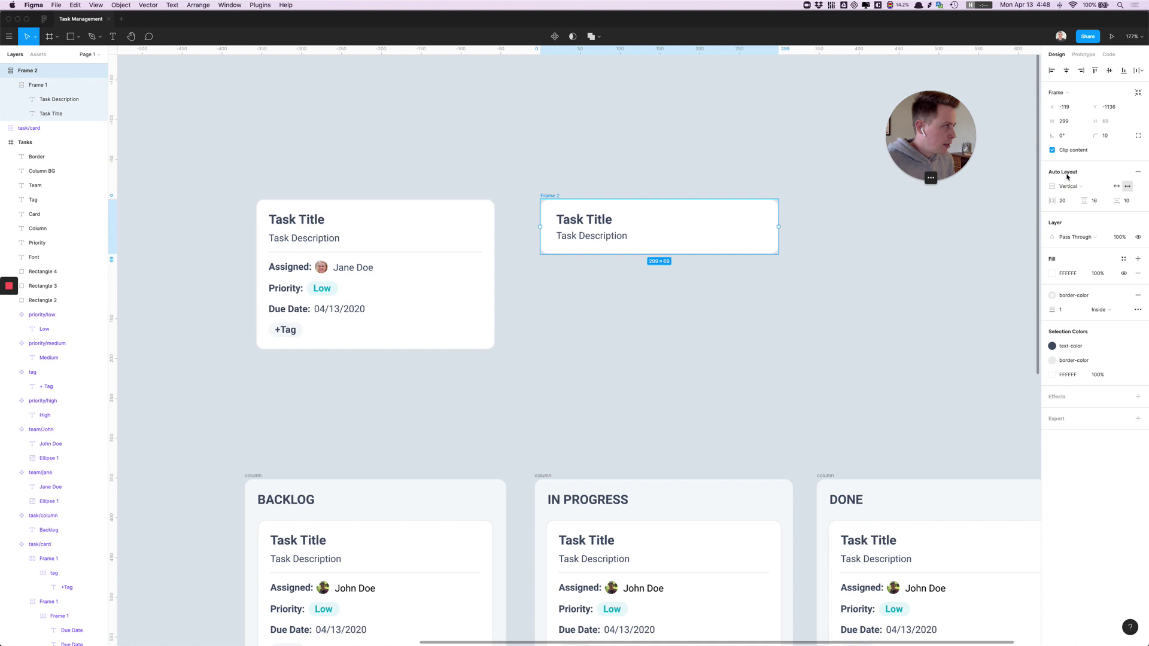
{"action": "left_click", "coordinate": [1063, 200]}
{"action": "key", "text": "Down"}
{"action": "key", "text": "Down"}
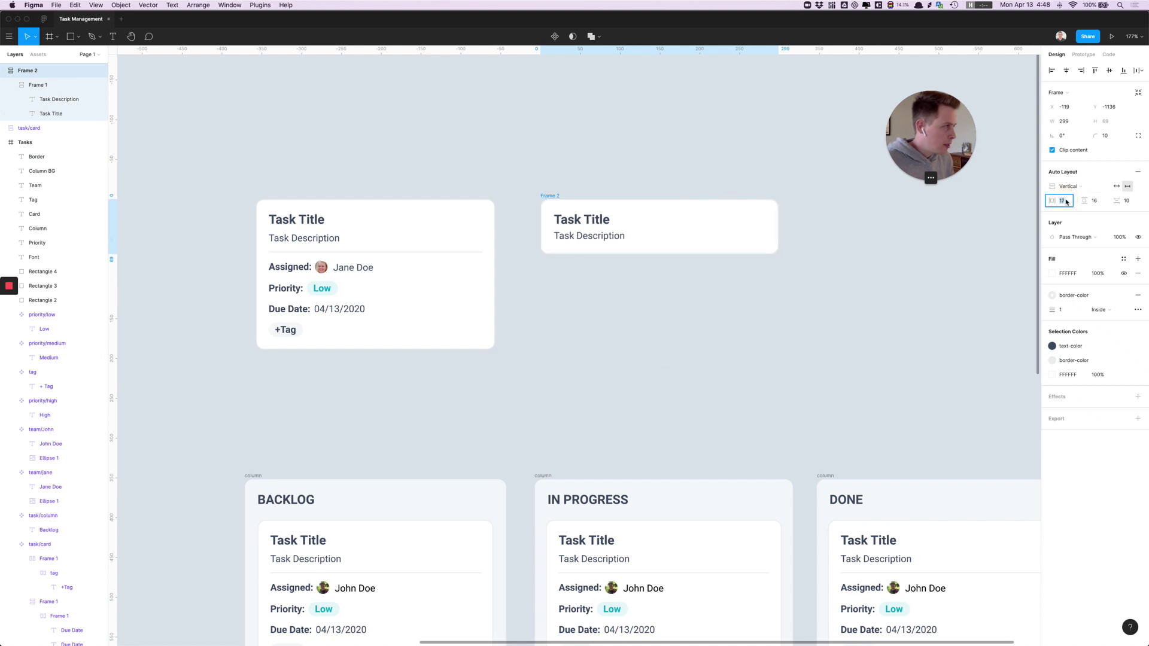
{"action": "key", "text": "Down"}
{"action": "key", "text": "Down"}
{"action": "key", "text": "Down"}
{"action": "key", "text": "Up"}
{"action": "key", "text": "Tab"}
{"action": "key", "text": "Tab"}
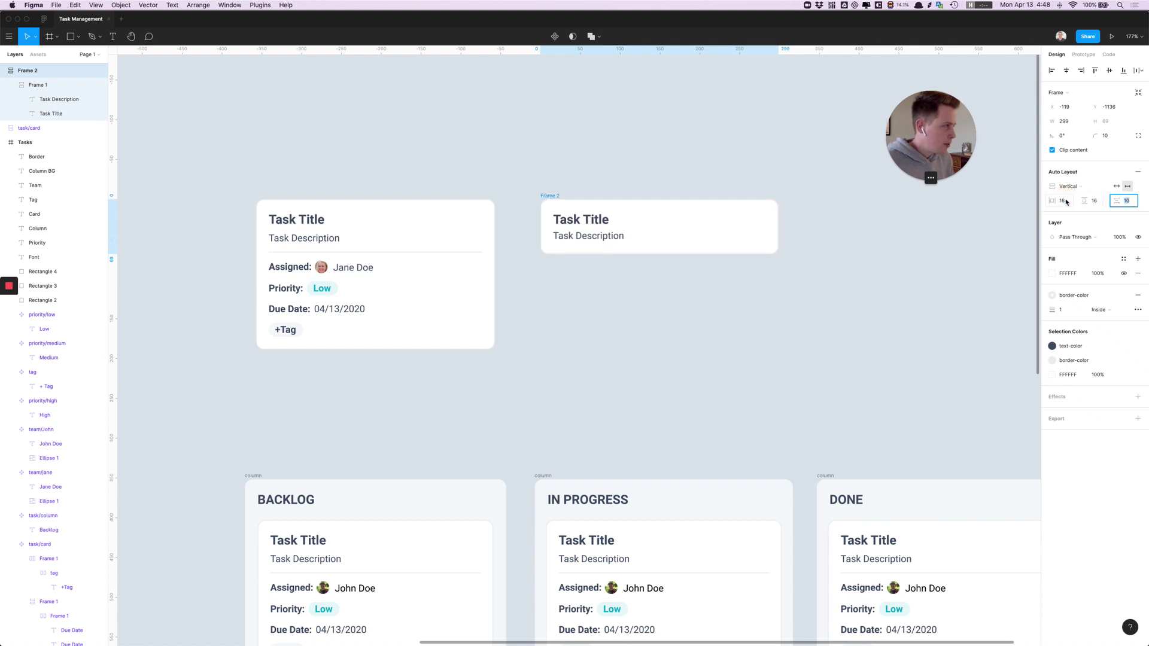
{"action": "key", "text": "Up"}
{"action": "key", "text": "Up"}
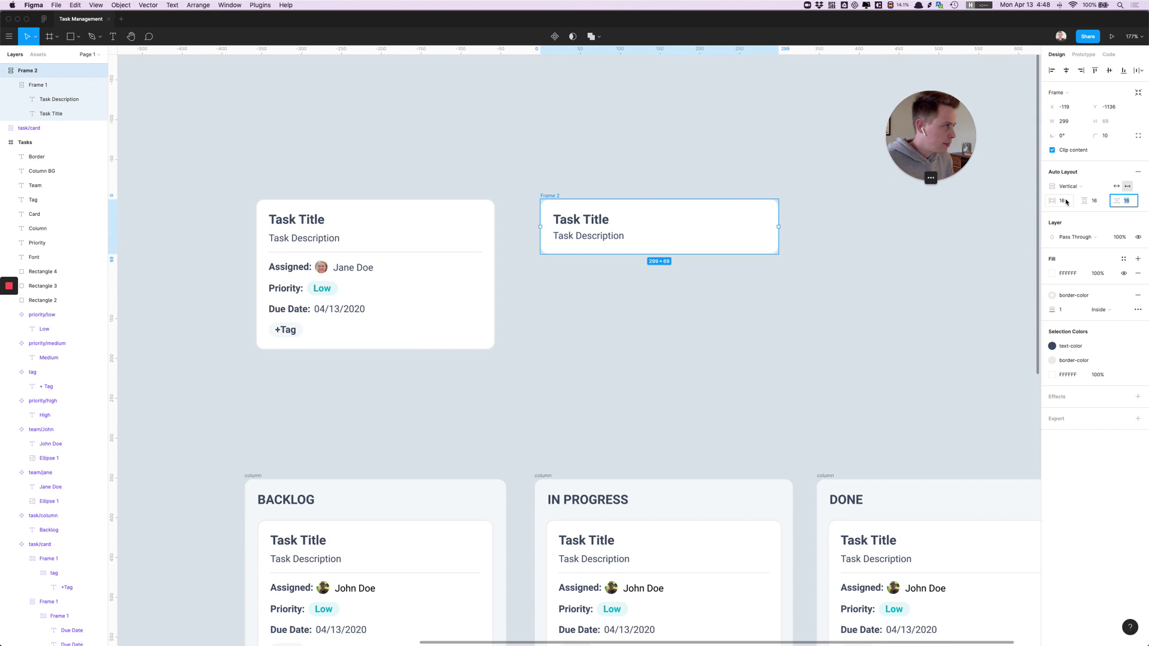
Step: Stretch the inner title-and-description frame across the card's full inner width (267×37)
{"action": "left_click", "coordinate": [729, 390]}
{"action": "left_click", "coordinate": [551, 196]}
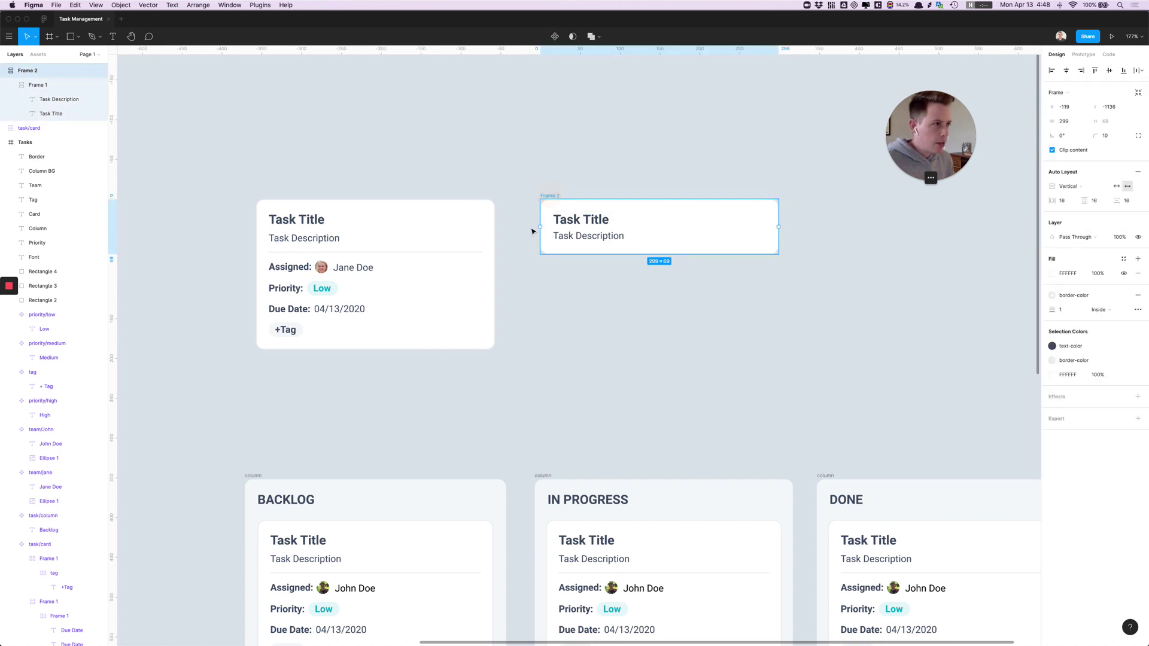
{"action": "left_click", "coordinate": [575, 220]}
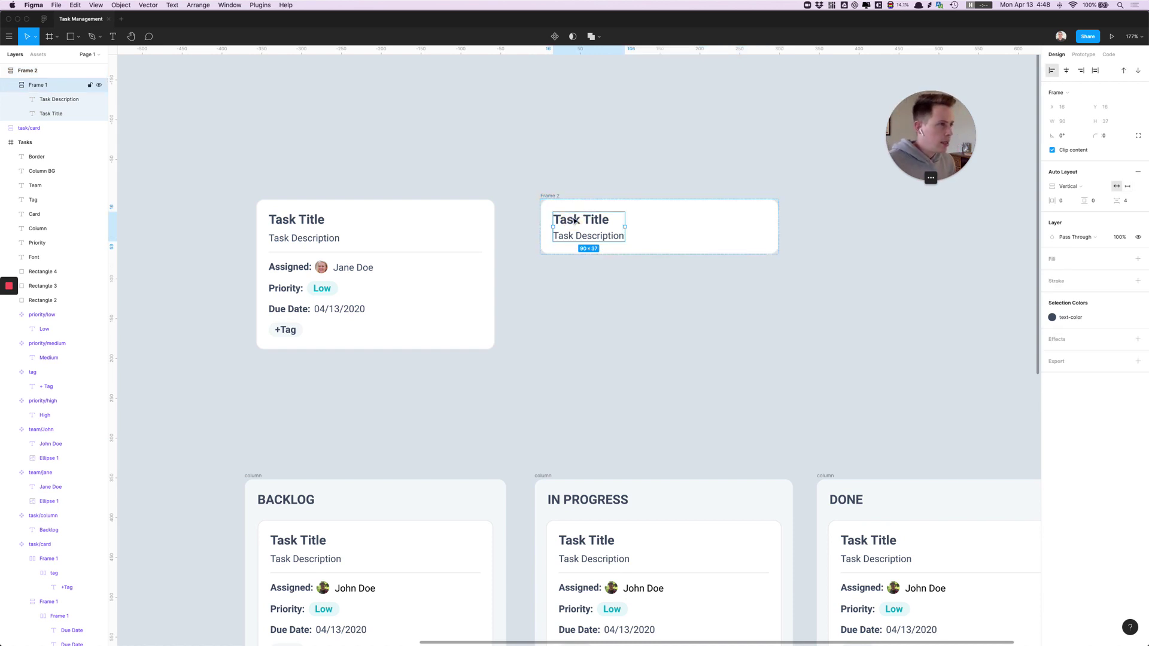
{"action": "left_click", "coordinate": [551, 196]}
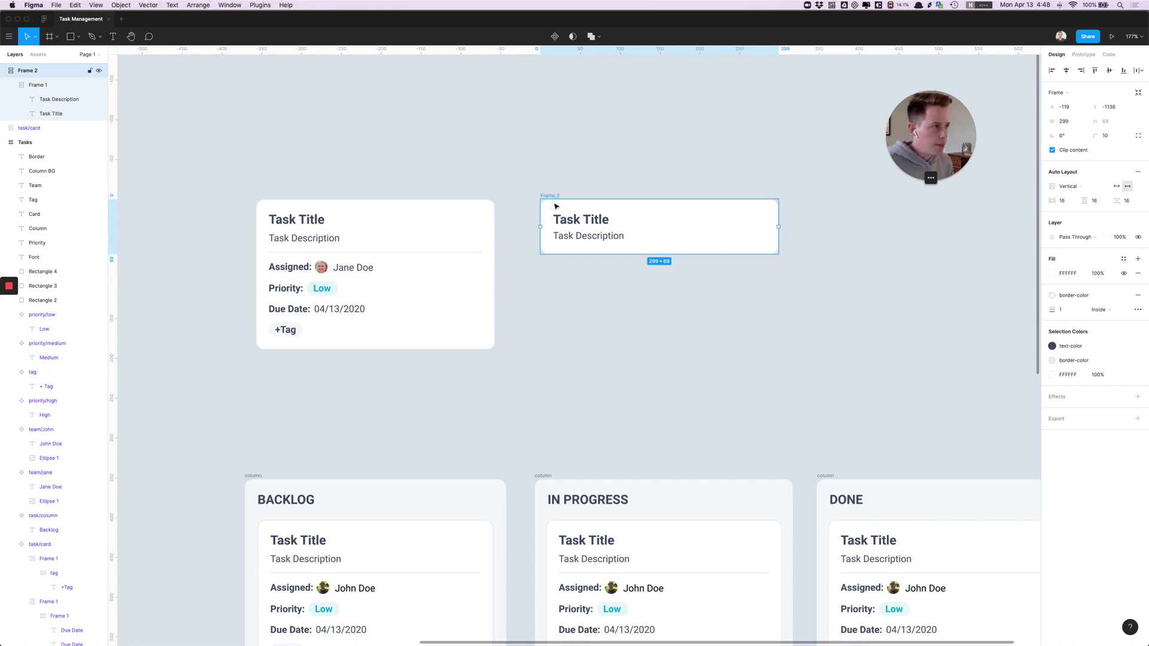
{"action": "left_click", "coordinate": [568, 223]}
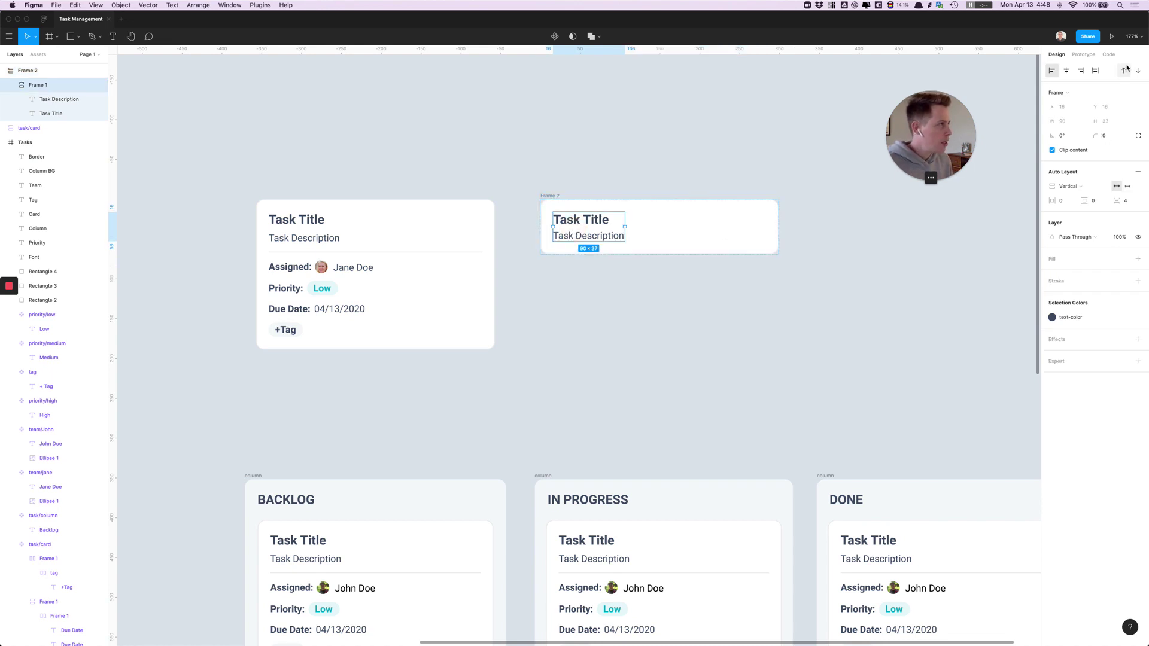
{"action": "left_click", "coordinate": [1096, 71]}
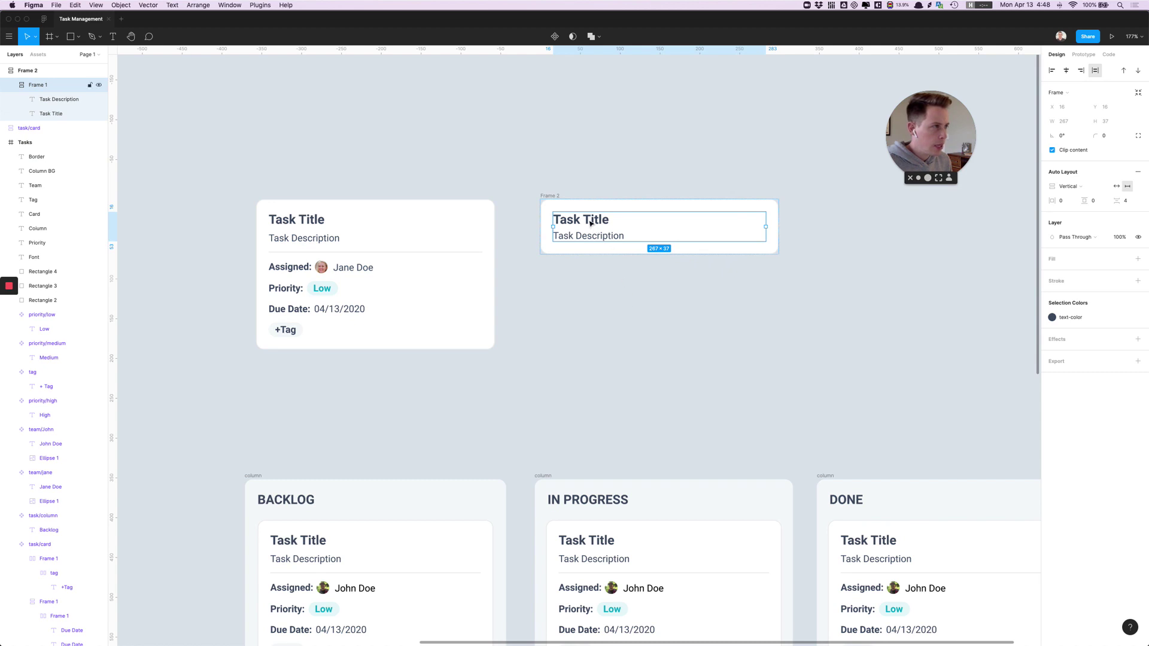
{"action": "left_click", "coordinate": [546, 198]}
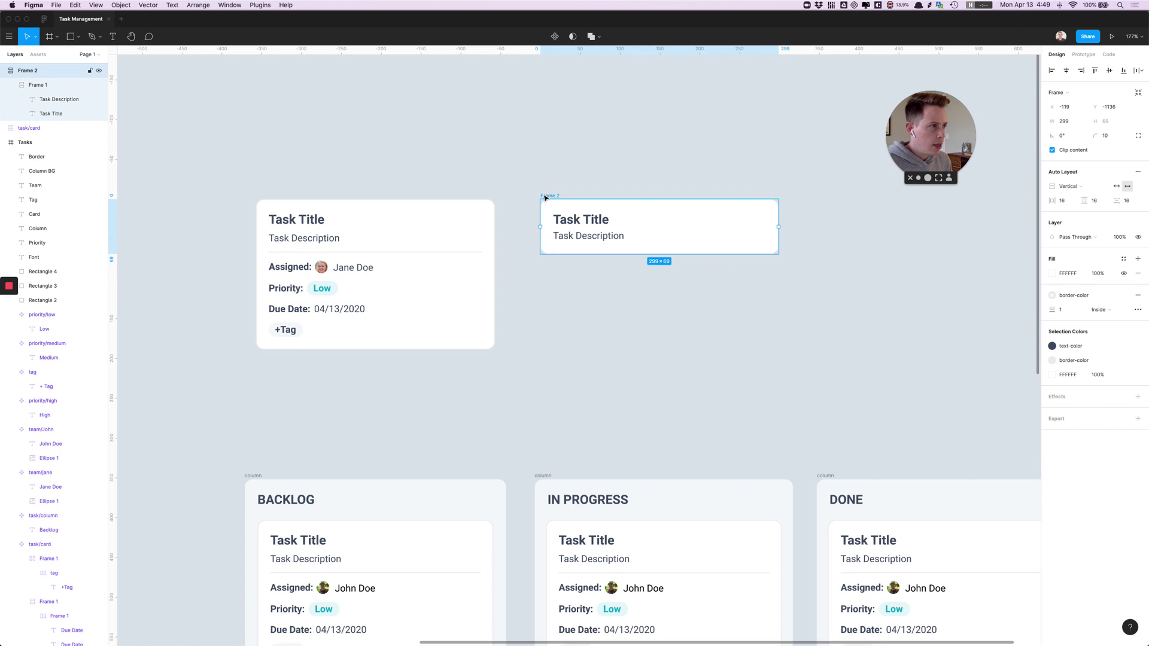
{"action": "double_click", "coordinate": [561, 215]}
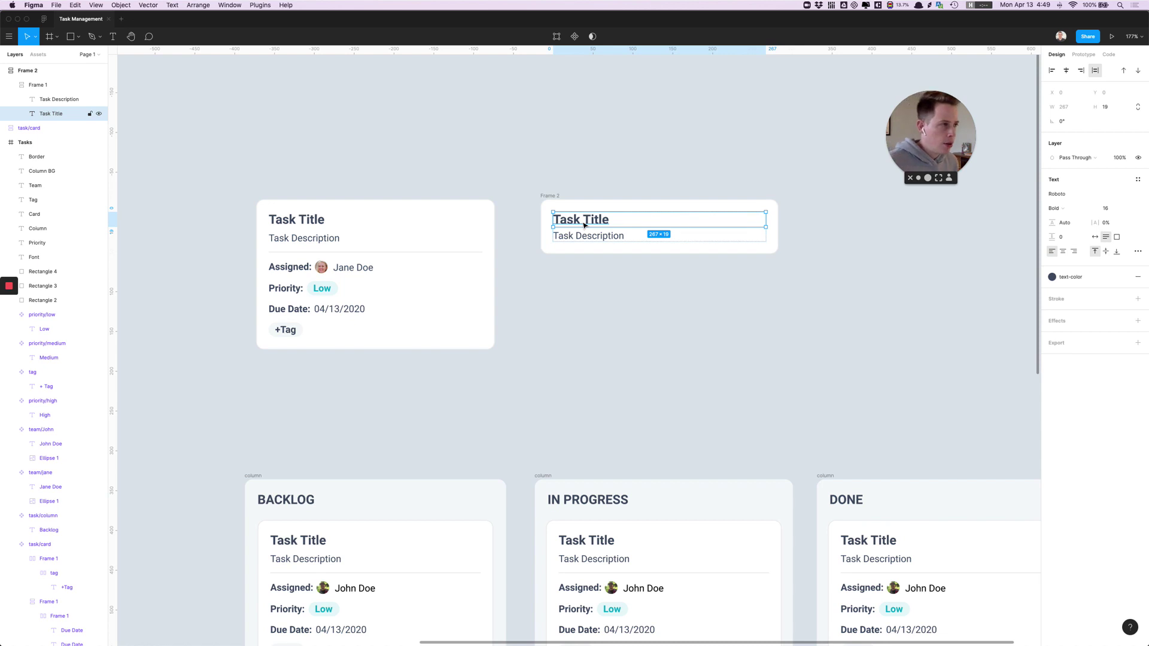
{"action": "double_click", "coordinate": [602, 221]}
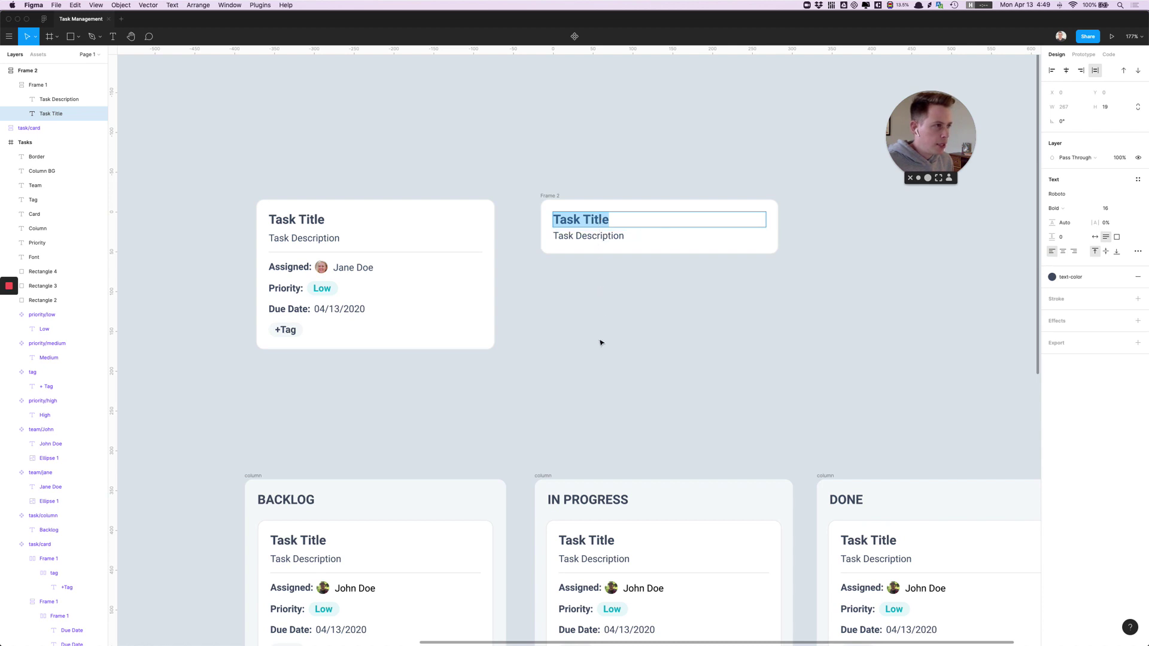
{"action": "type", "text": "l;a ks"}
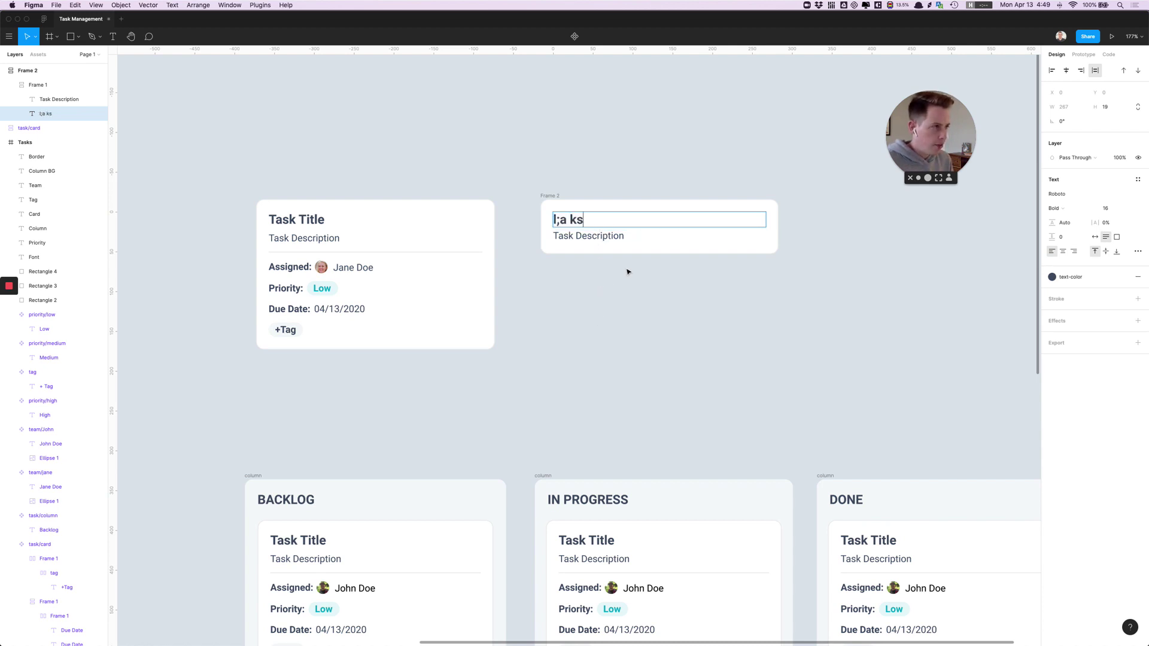
{"action": "type", "text": "df;jds;jasopidfuqpoweiur poiqwueopiqopiquwerpoiuqwepor"}
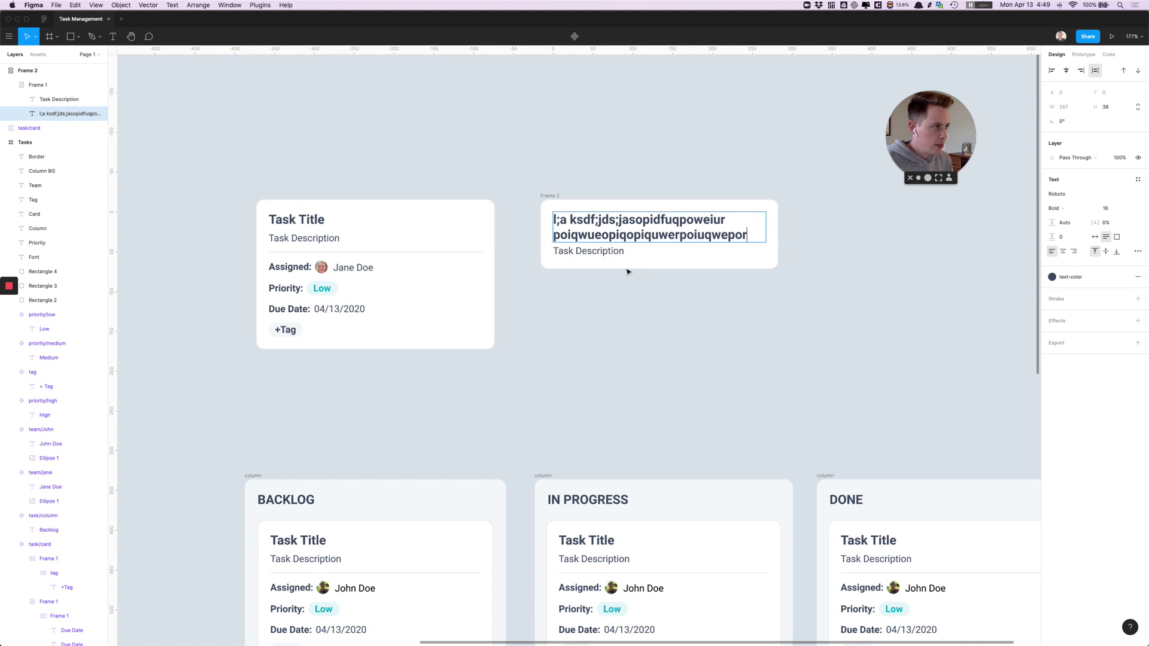
{"action": "type", "text": "iuqwope ruqopiw europqiwueropiquwer"}
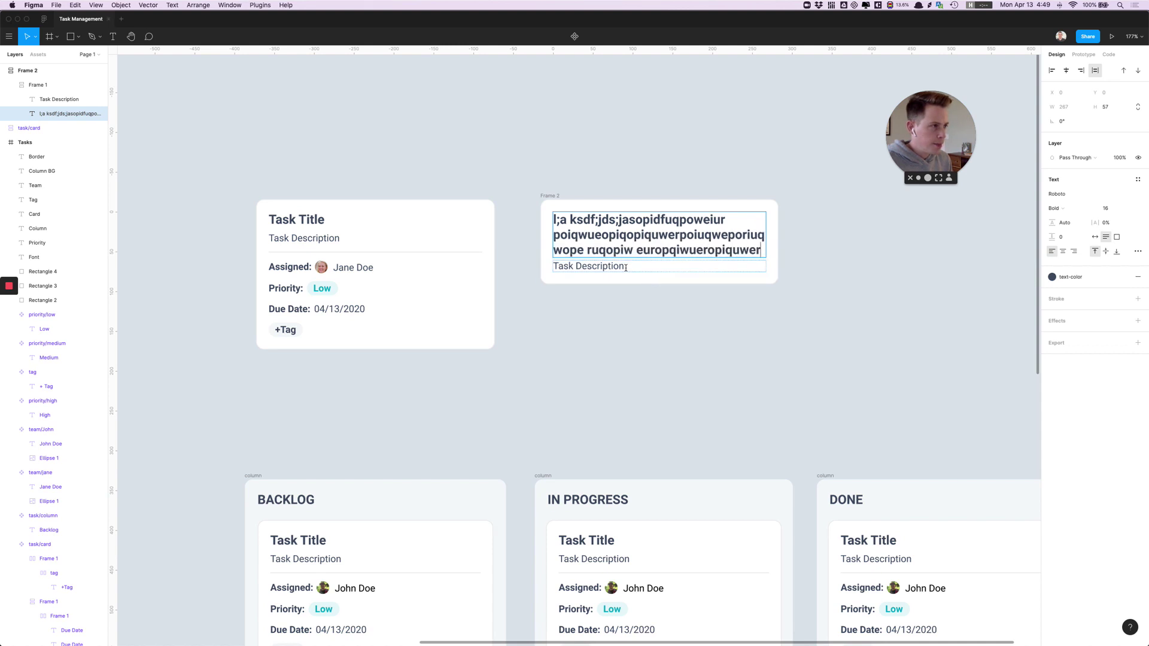
{"action": "double_click", "coordinate": [626, 267]}
{"action": "type", "text": "pqowieurpoiqwueropiuqwerpoiu qwpeoiru"}
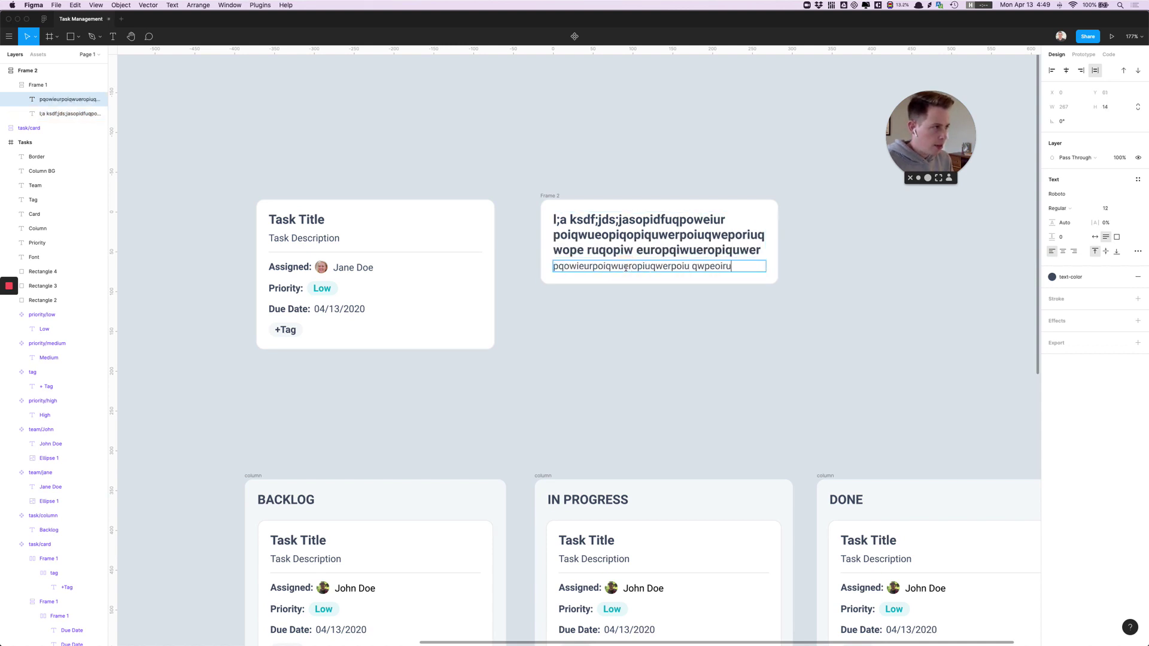
{"action": "type", "text": " pqwerpoqwerpoiquwe ropiuqweopiru qwopeiru qopiweru opqiwuerpoiqweur"}
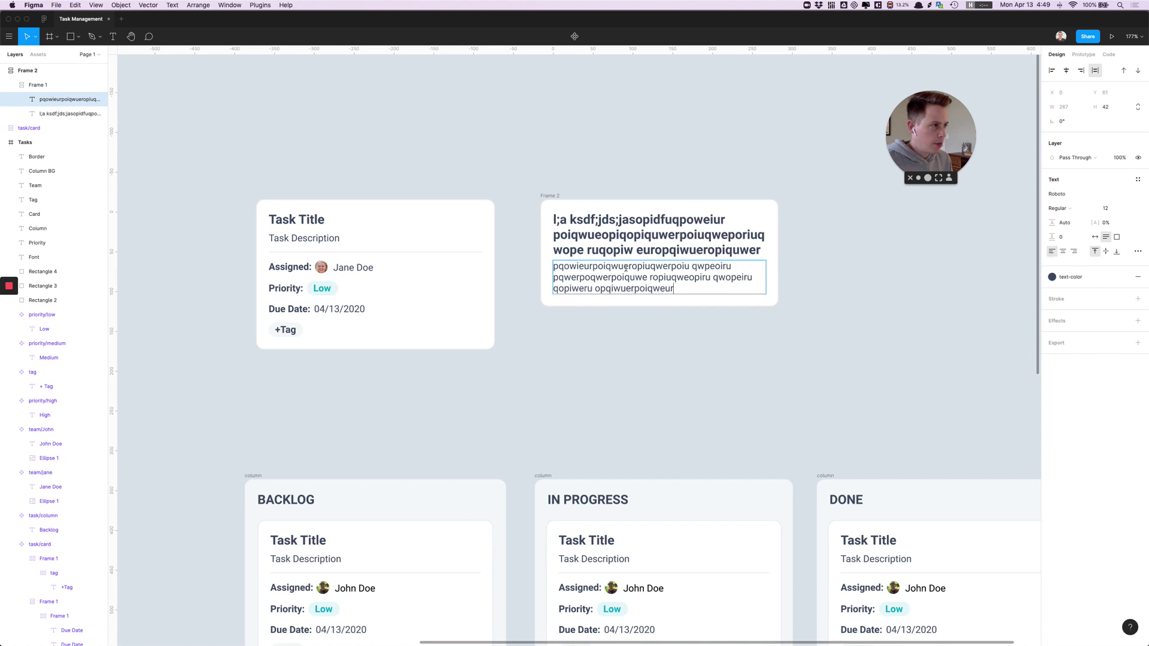
{"action": "key", "text": "ctrl+z"}
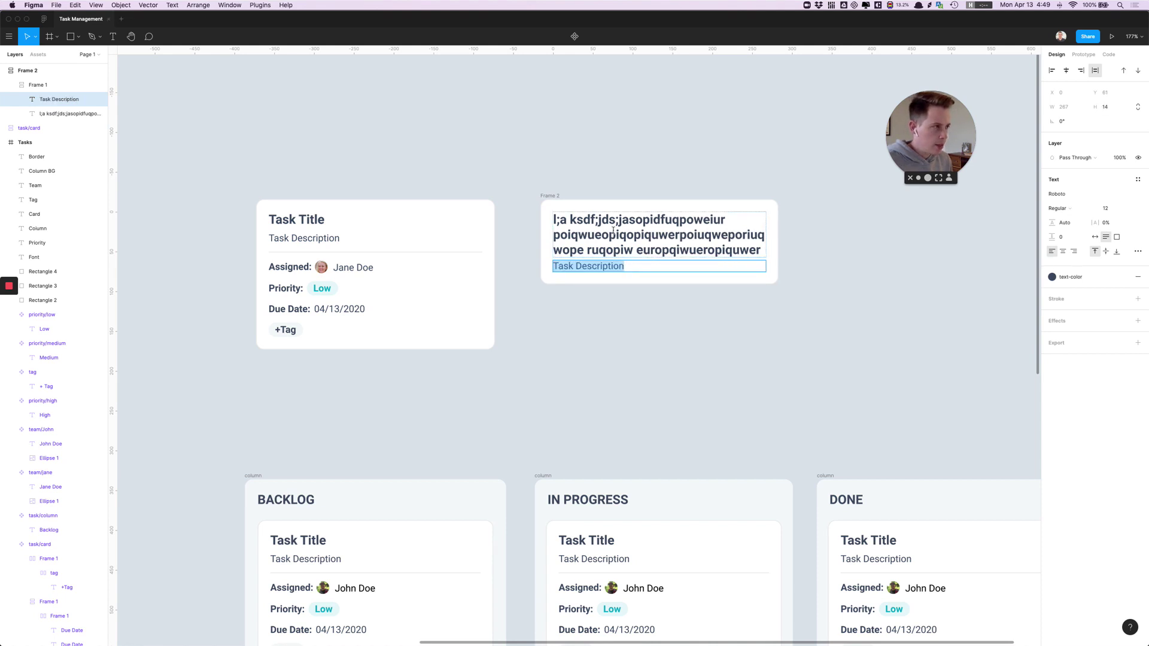
{"action": "double_click", "coordinate": [613, 231]}
{"action": "triple_click", "coordinate": [614, 230]}
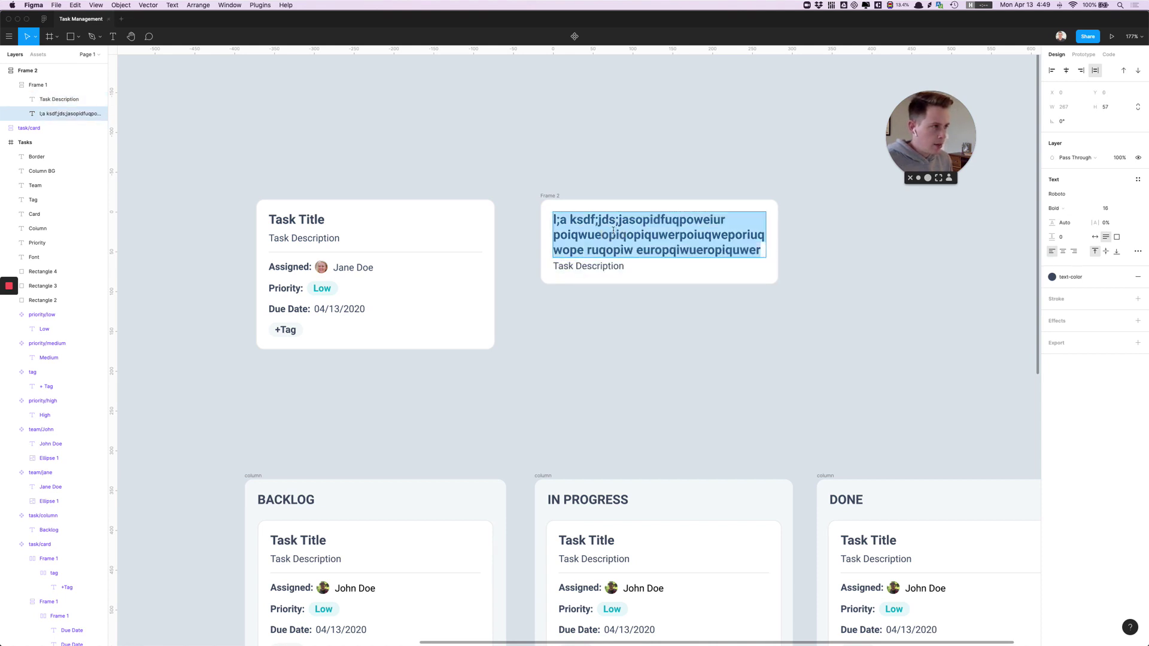
{"action": "type", "text": "Task Tt"}
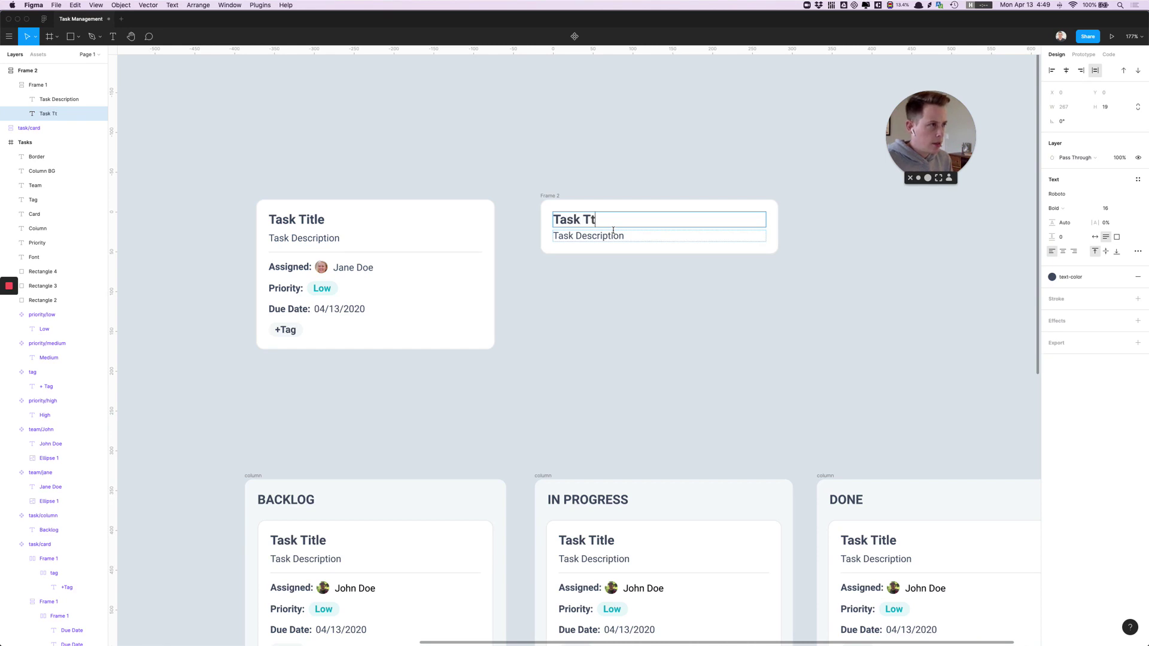
{"action": "key", "text": "BackSpace"}
{"action": "type", "text": "itle"}
{"action": "left_click", "coordinate": [611, 288]}
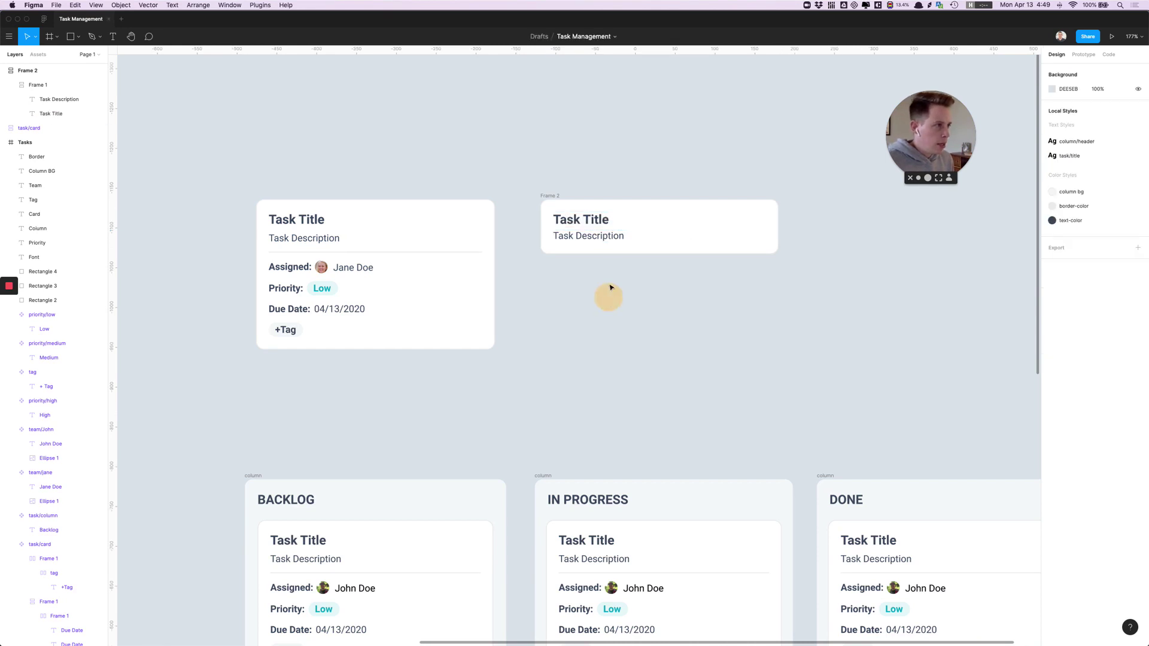
{"action": "double_click", "coordinate": [600, 220]}
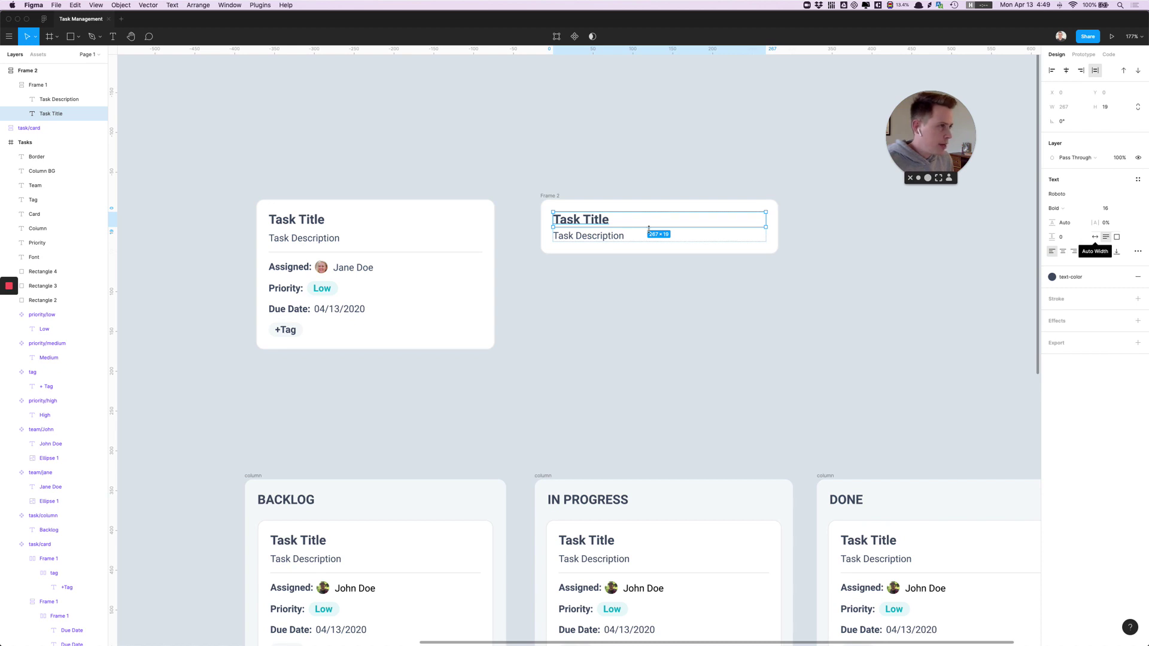
{"action": "left_click", "coordinate": [631, 235]}
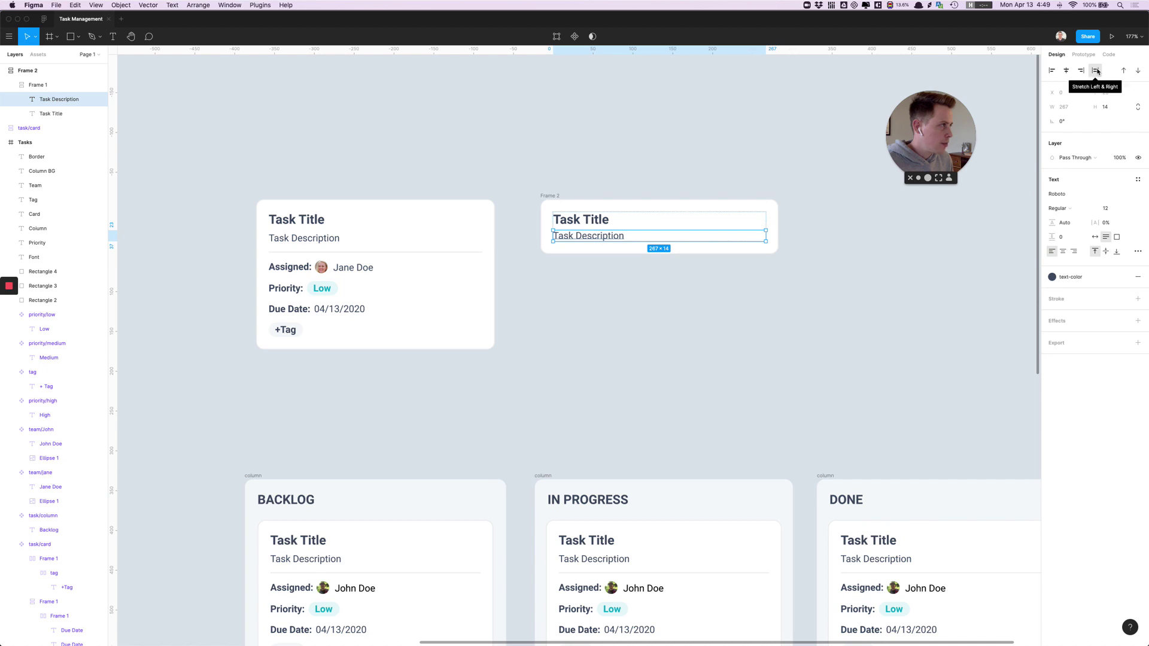
{"action": "double_click", "coordinate": [620, 236]}
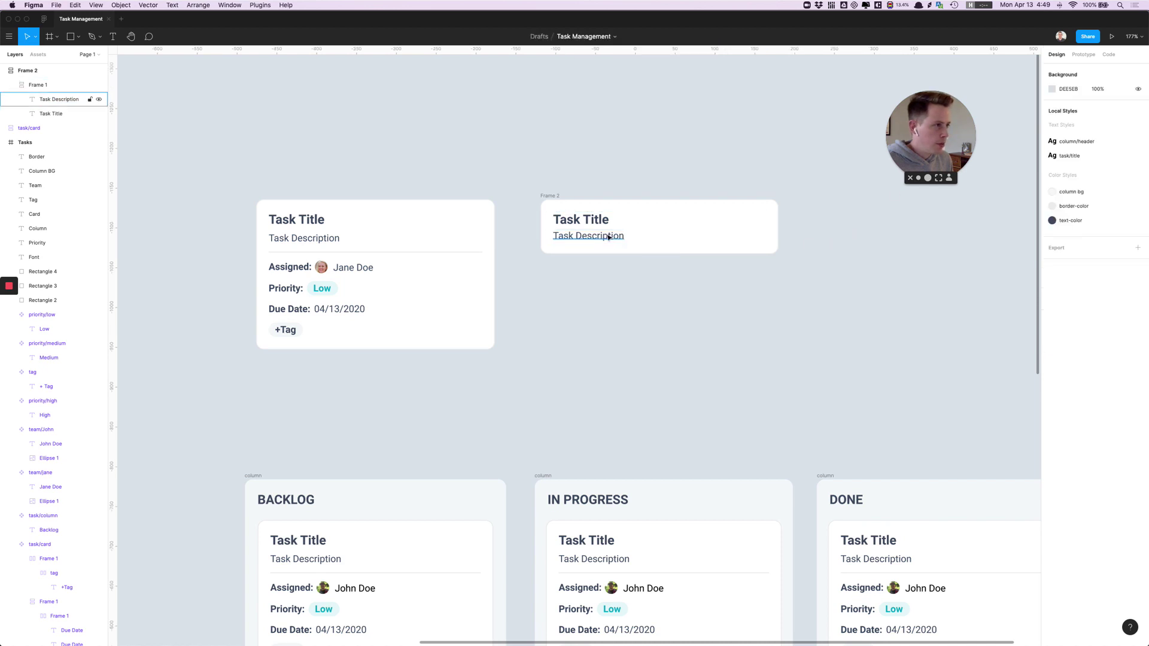
{"action": "key", "text": "Escape"}
{"action": "left_click", "coordinate": [595, 221]}
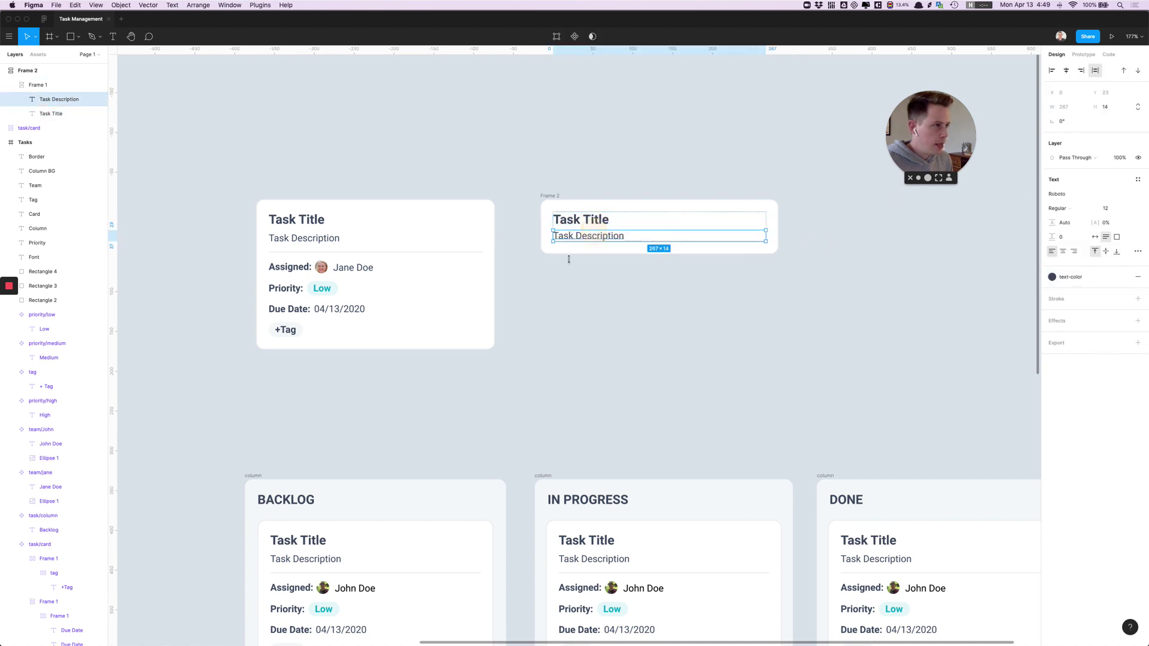
{"action": "left_click", "coordinate": [565, 295]}
{"action": "left_click", "coordinate": [567, 233]}
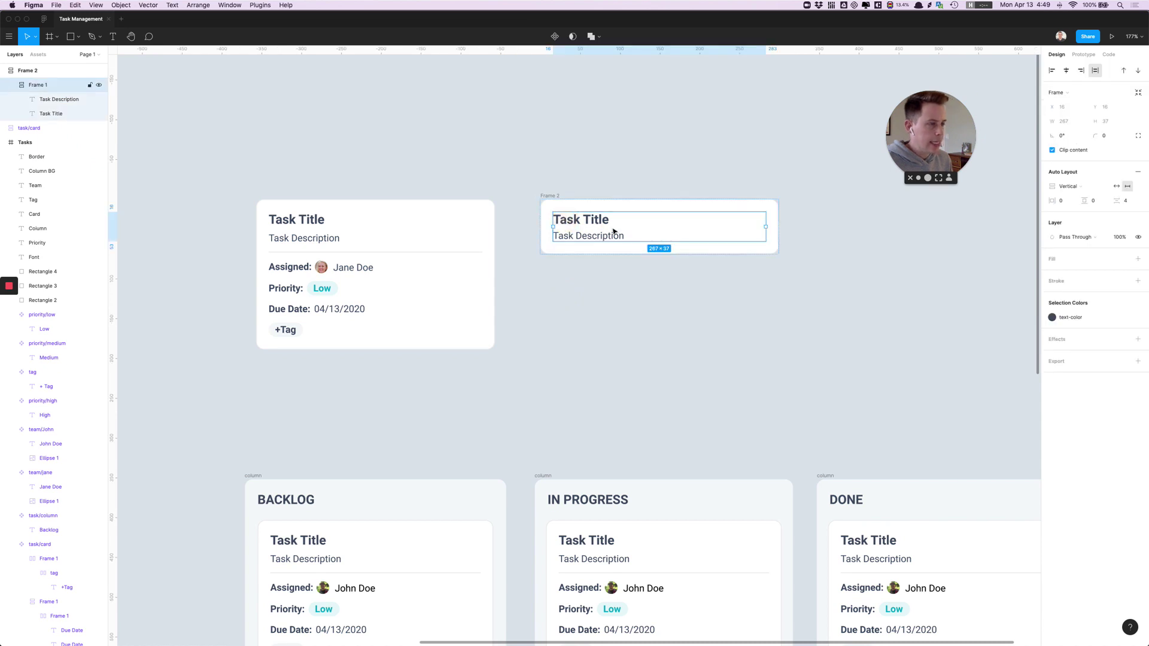
{"action": "left_click", "coordinate": [580, 330]}
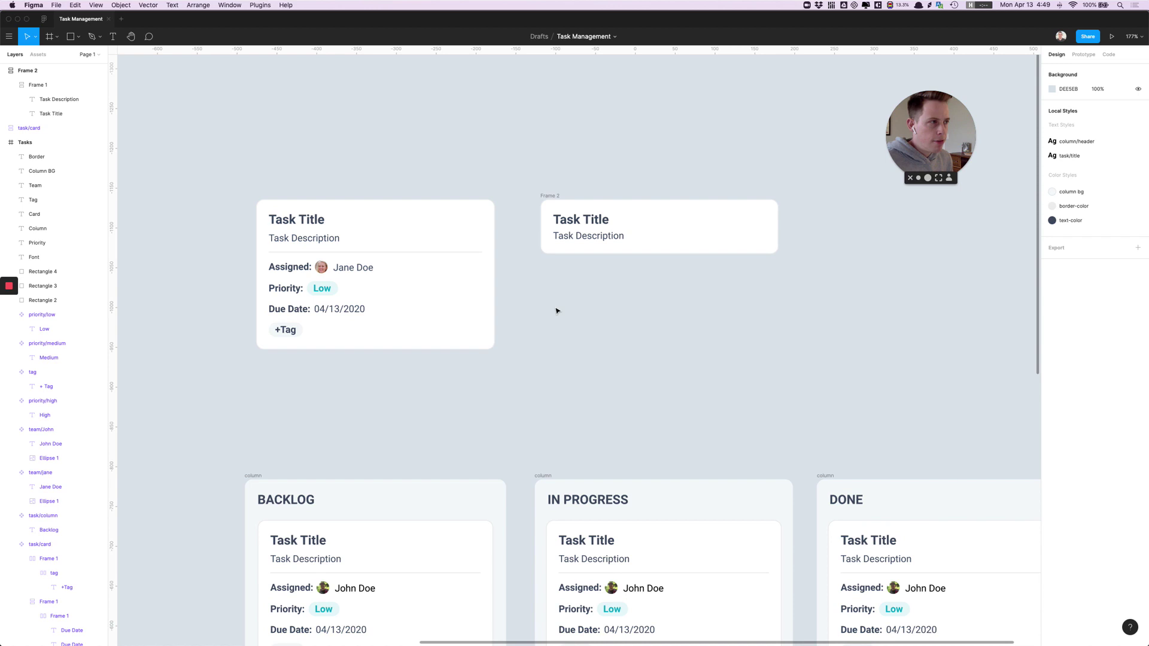
Step: Draw a rectangle 1 pixel high filled with the border-color style
{"action": "key", "text": "r"}
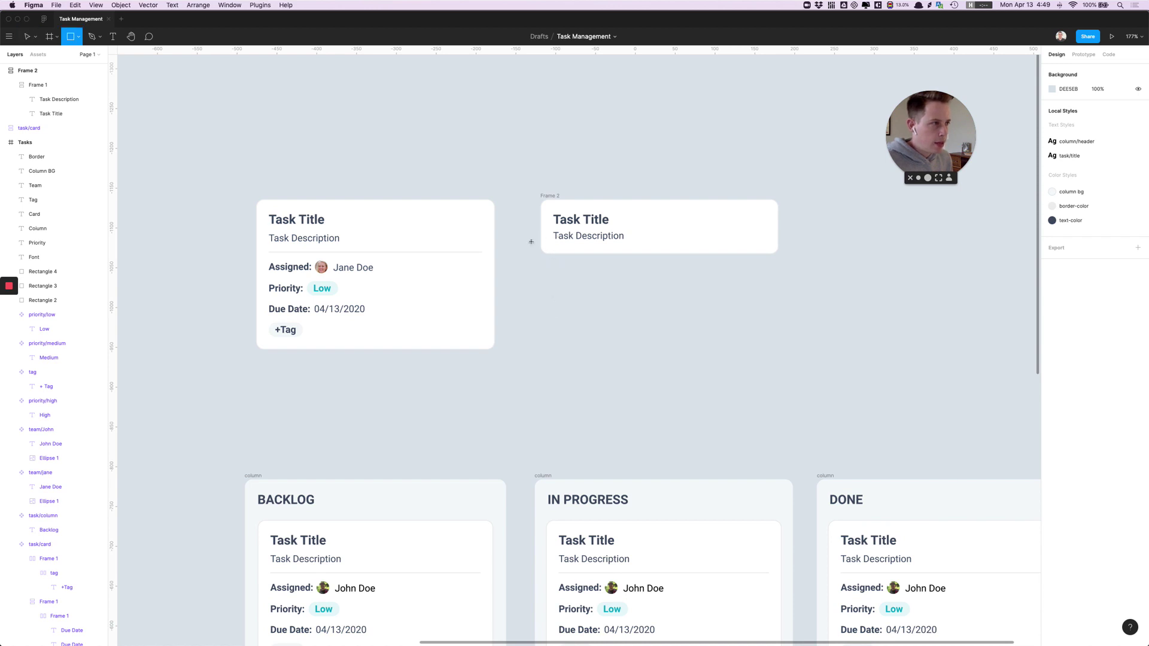
{"action": "left_click_drag", "start_coordinate": [526, 288], "coordinate": [769, 309]}
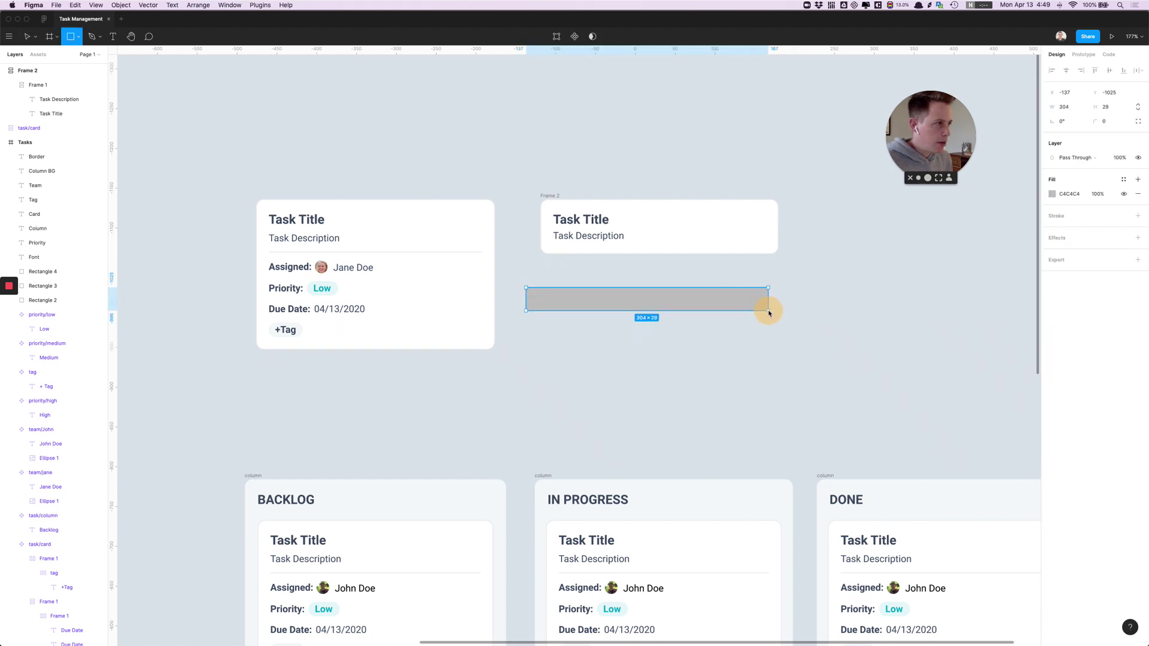
{"action": "left_click", "coordinate": [1107, 107]}
{"action": "type", "text": "1"}
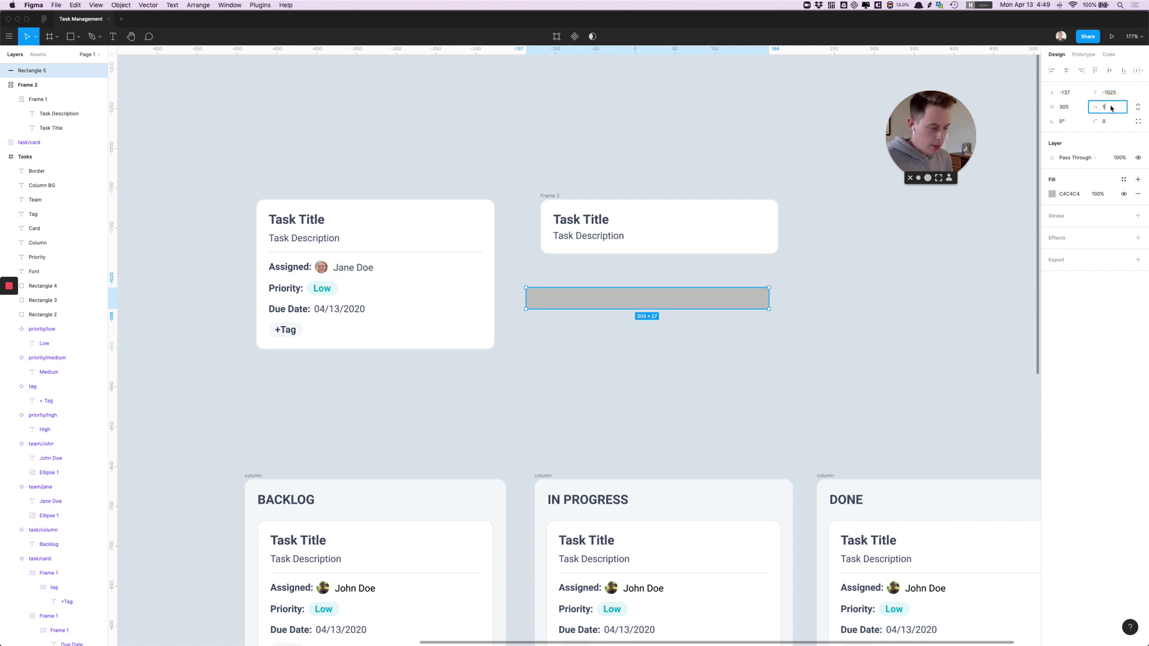
{"action": "key", "text": "Return"}
{"action": "left_click", "coordinate": [1123, 179]}
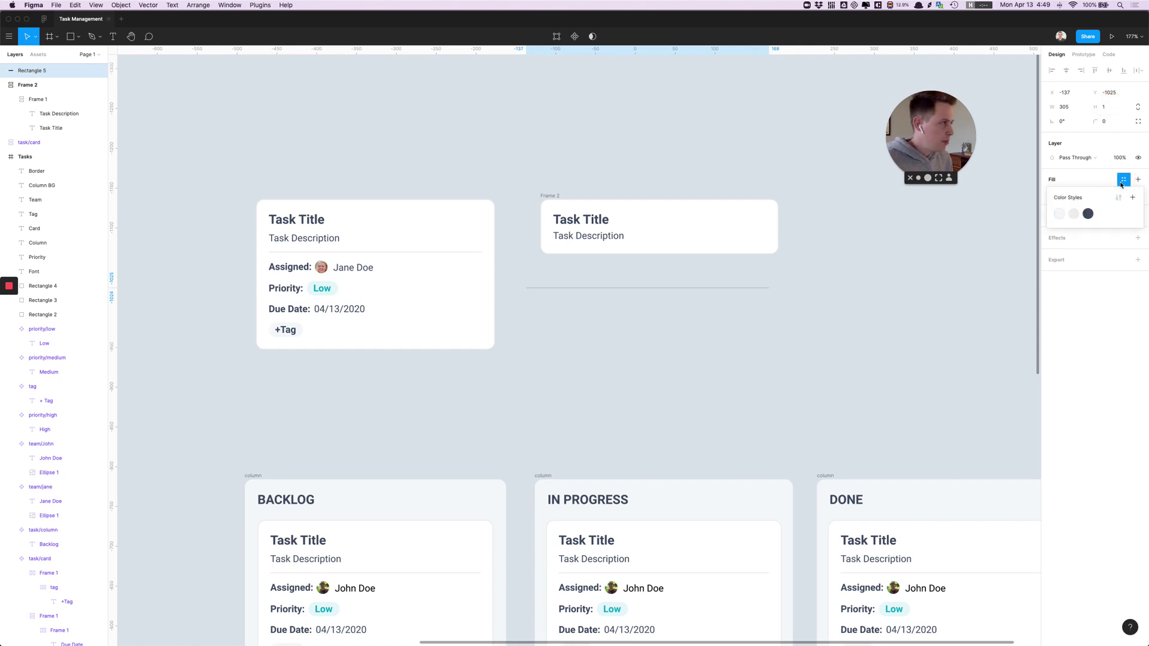
{"action": "left_click", "coordinate": [1072, 214]}
Step: Make the line 100 wide, move it under Task Description, and stretch it left and right
{"action": "left_click", "coordinate": [899, 260]}
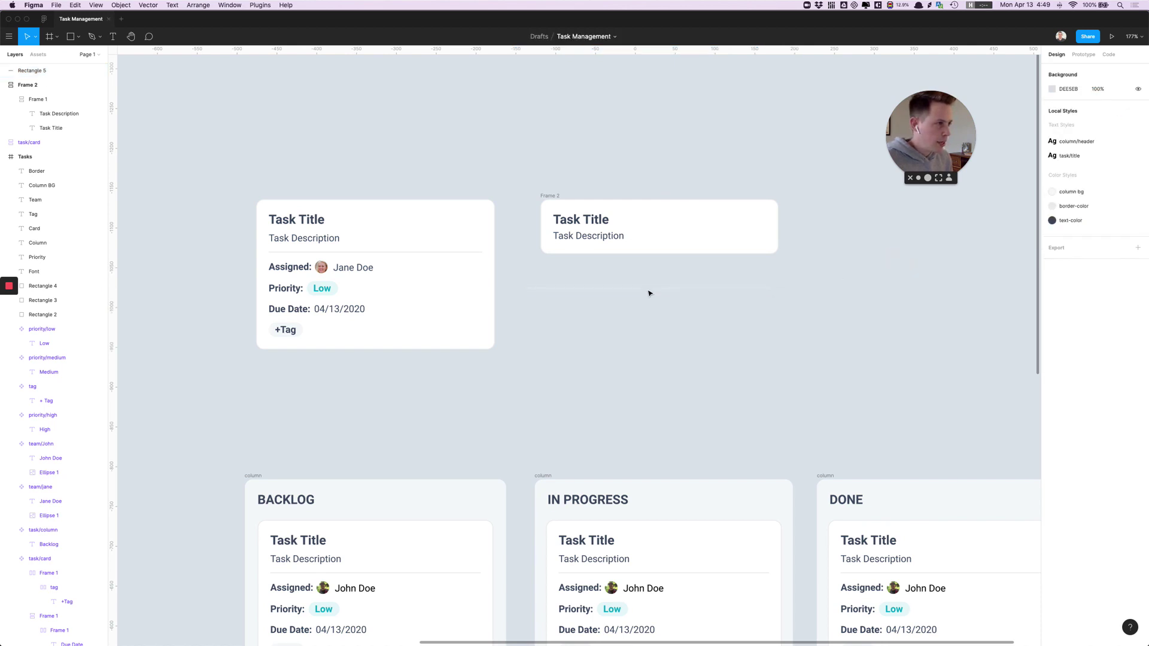
{"action": "left_click", "coordinate": [680, 288]}
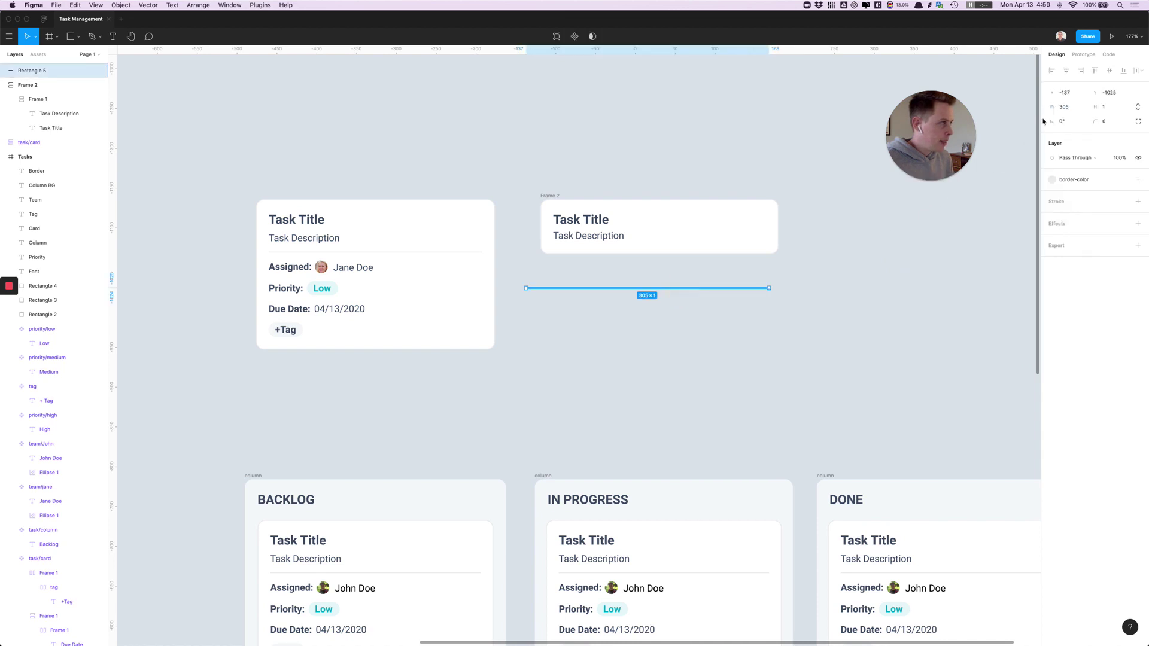
{"action": "left_click", "coordinate": [1068, 107]}
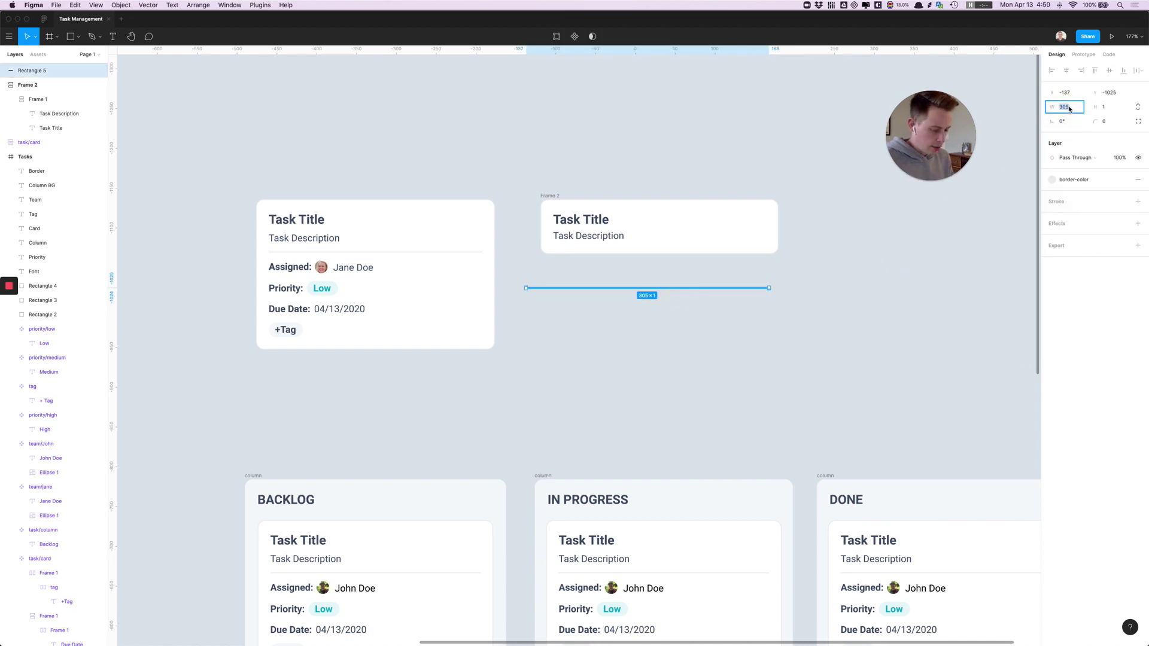
{"action": "type", "text": "100"}
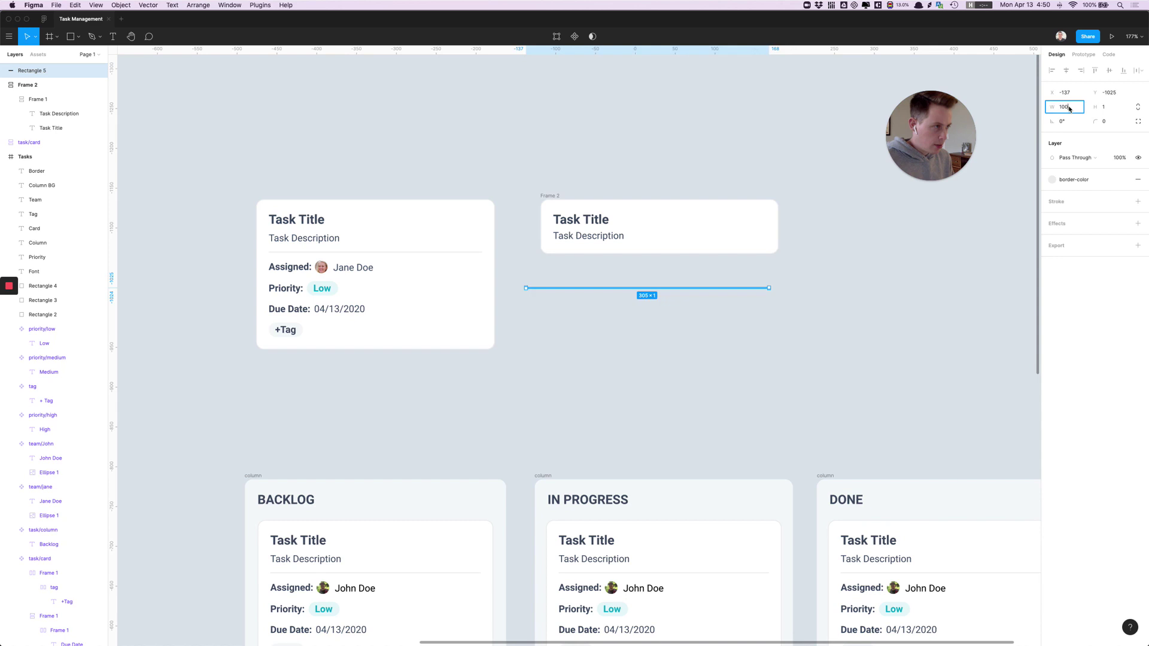
{"action": "key", "text": "Return"}
{"action": "left_click", "coordinate": [709, 301]}
{"action": "left_click_drag", "start_coordinate": [580, 289], "coordinate": [619, 247]}
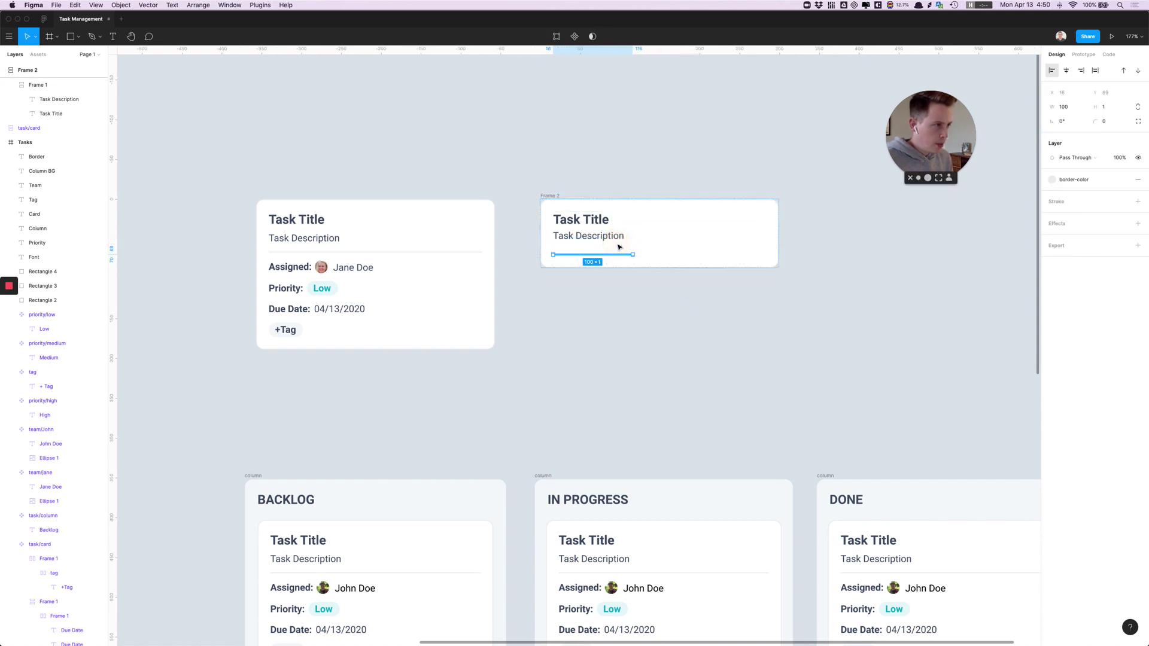
{"action": "left_click", "coordinate": [627, 305]}
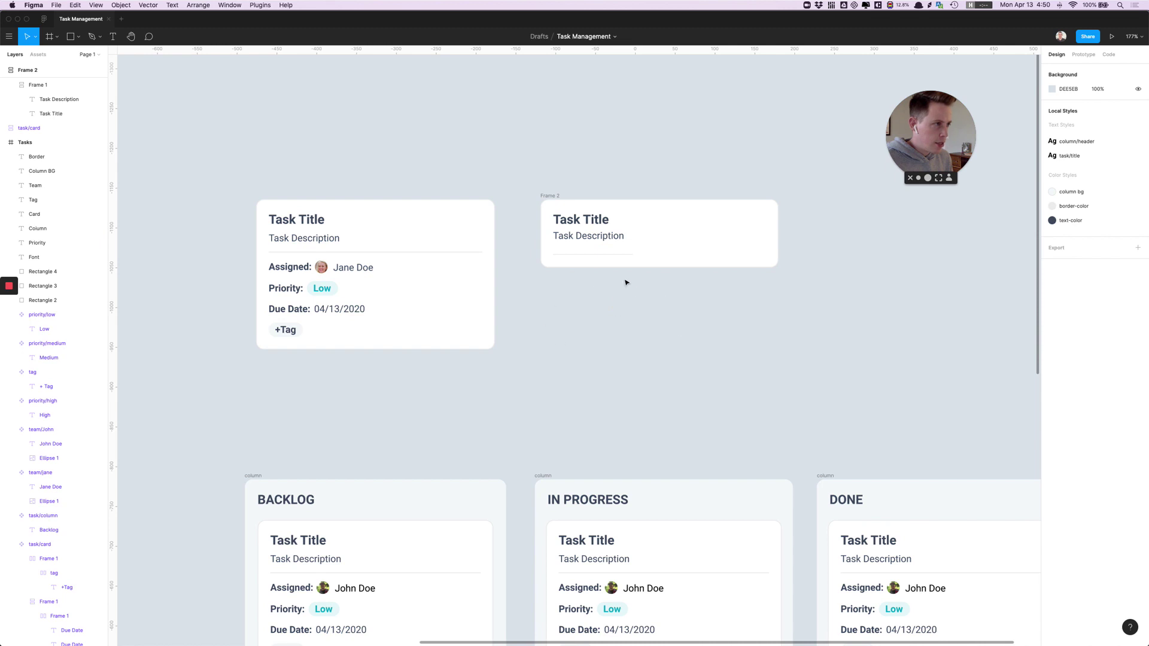
{"action": "left_click", "coordinate": [597, 255]}
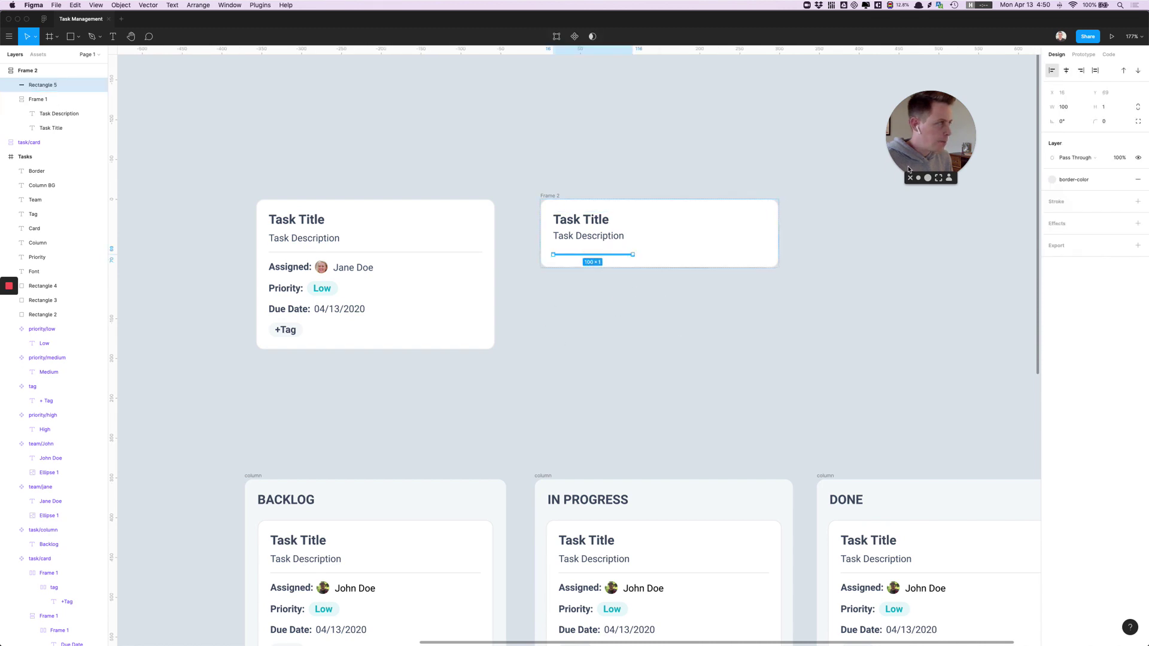
{"action": "left_click", "coordinate": [1096, 71]}
{"action": "left_click", "coordinate": [776, 303]}
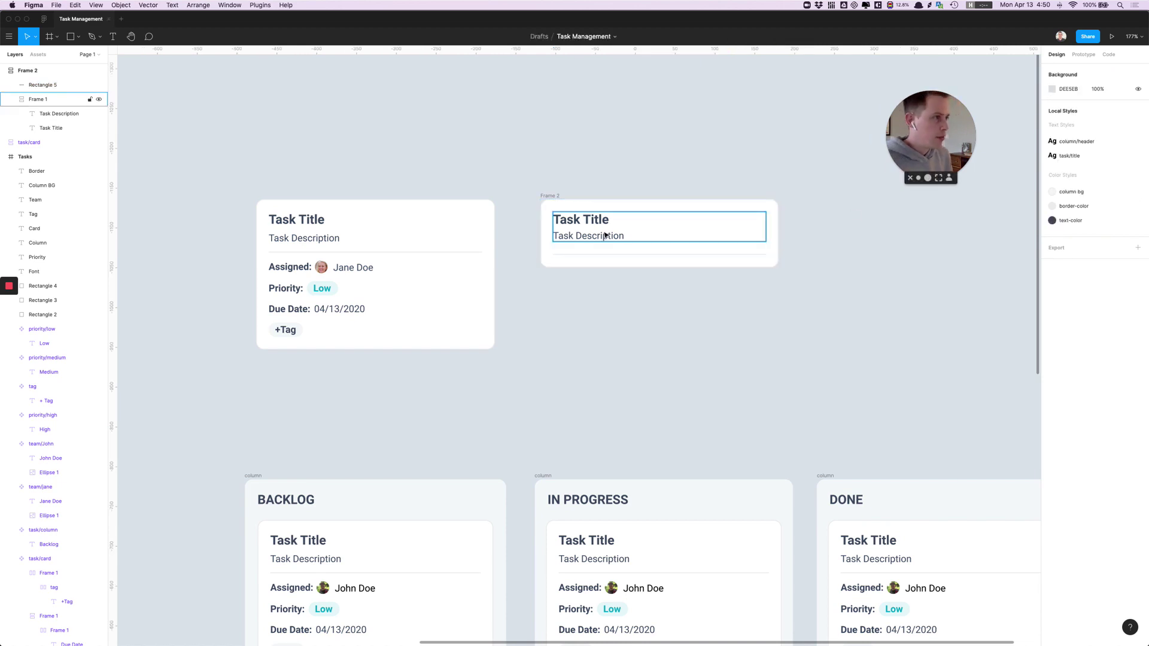
Step: Set Frame 2's auto-layout item spacing to 10
{"action": "left_click", "coordinate": [544, 196]}
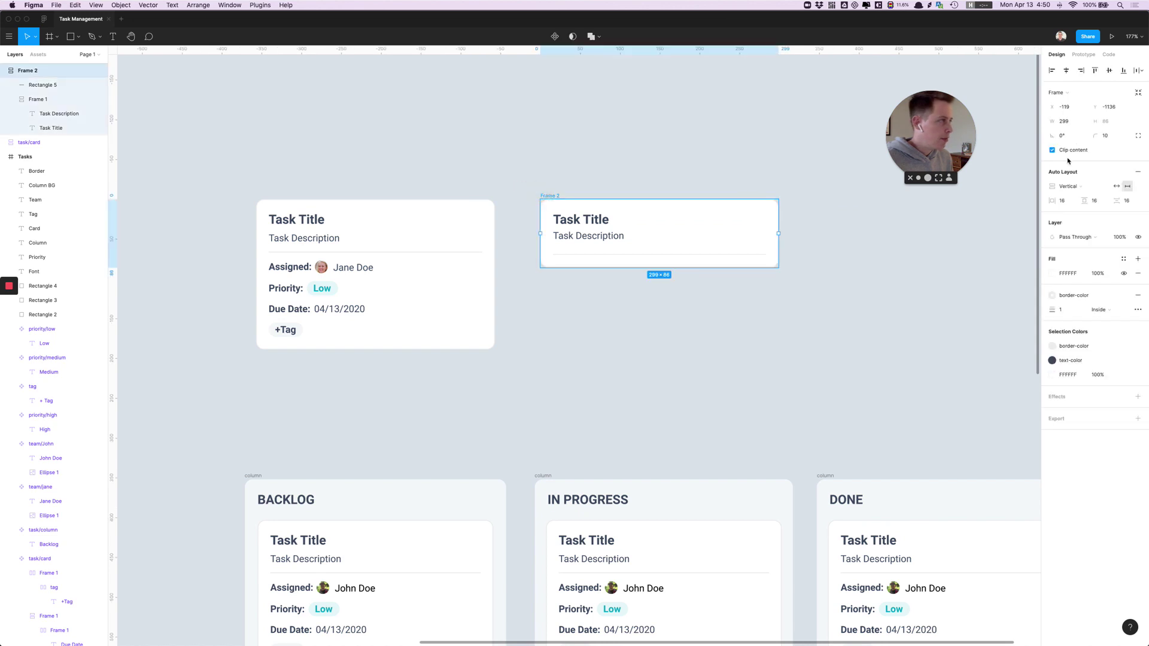
{"action": "left_click", "coordinate": [1128, 202]}
{"action": "type", "text": "10"}
{"action": "key", "text": "Return"}
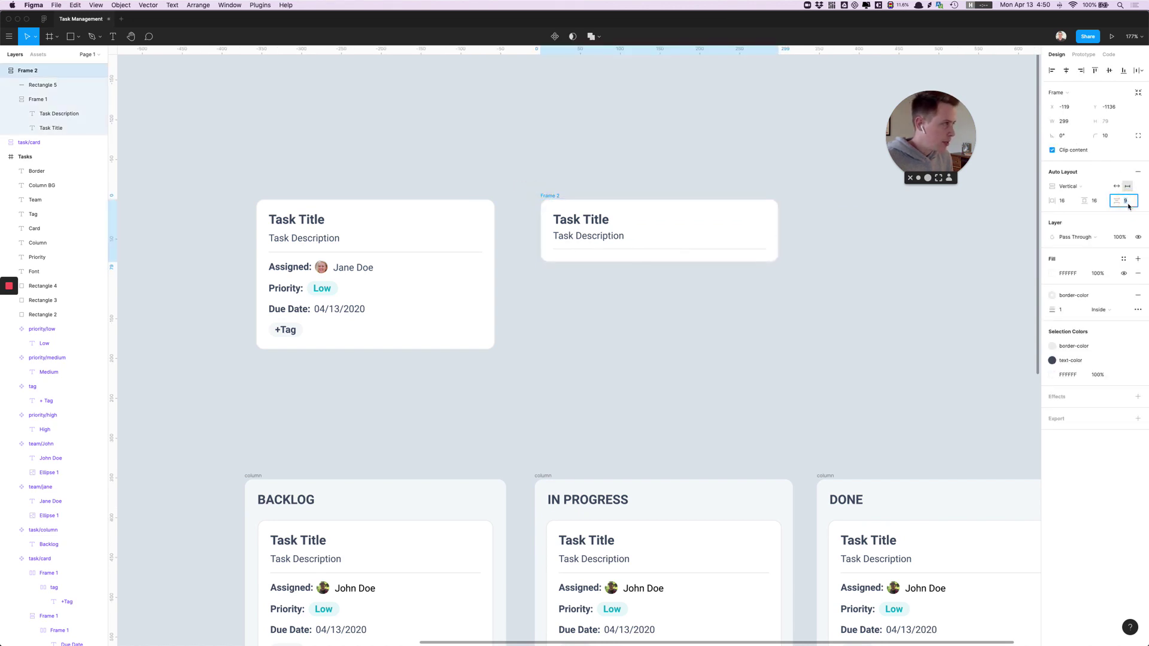
{"action": "left_click", "coordinate": [773, 319]}
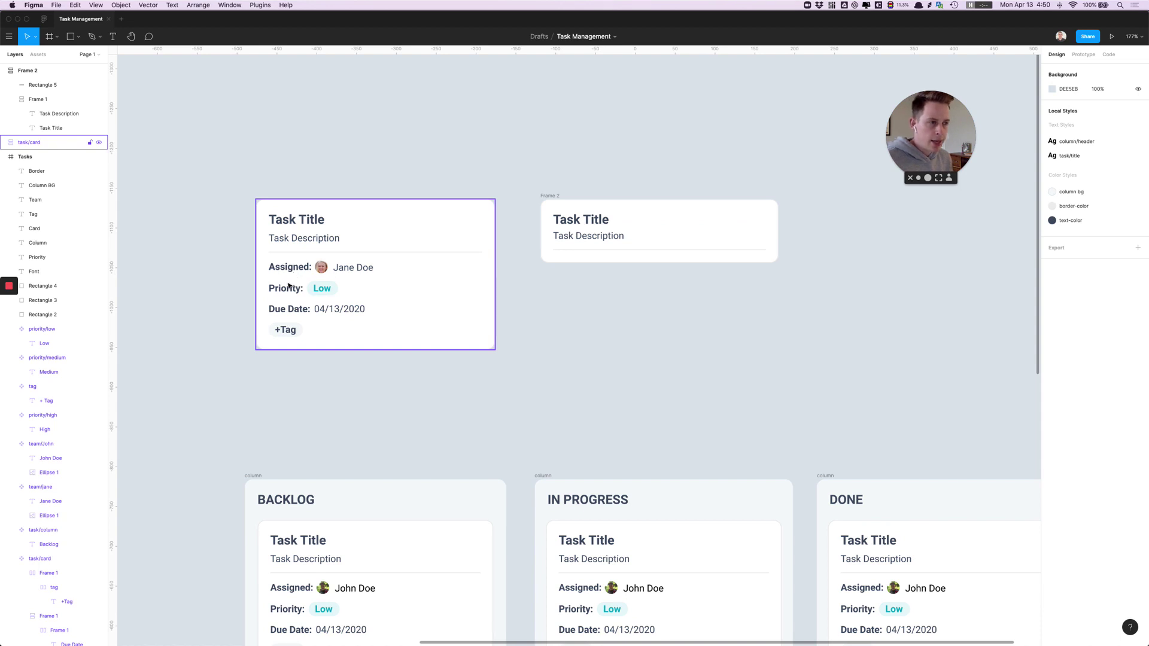
{"action": "left_click", "coordinate": [609, 329]}
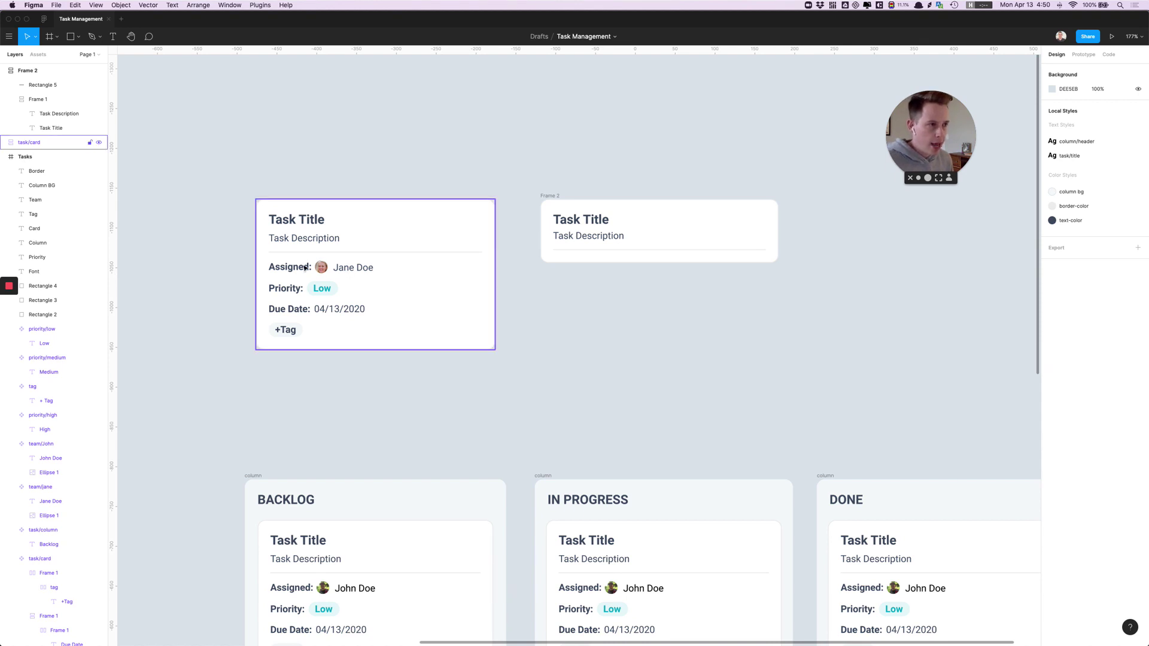
Step: Create an 'Assigned:' text label below the card
{"action": "key", "text": "t"}
{"action": "left_click", "coordinate": [552, 286]}
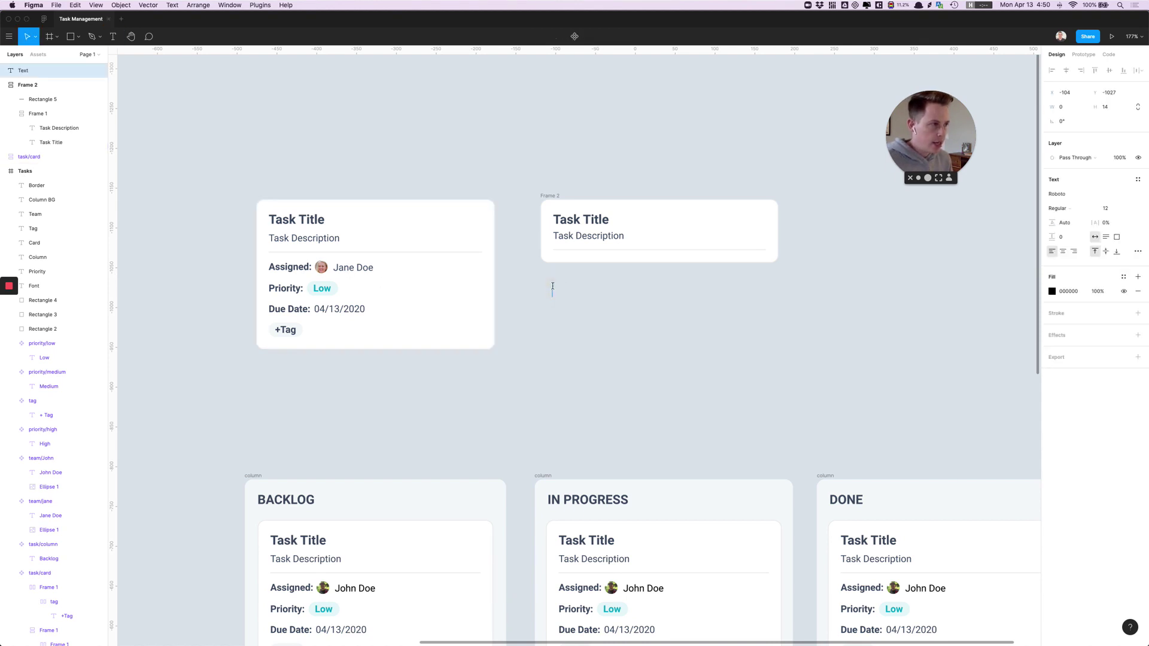
{"action": "type", "text": "Assigned"}
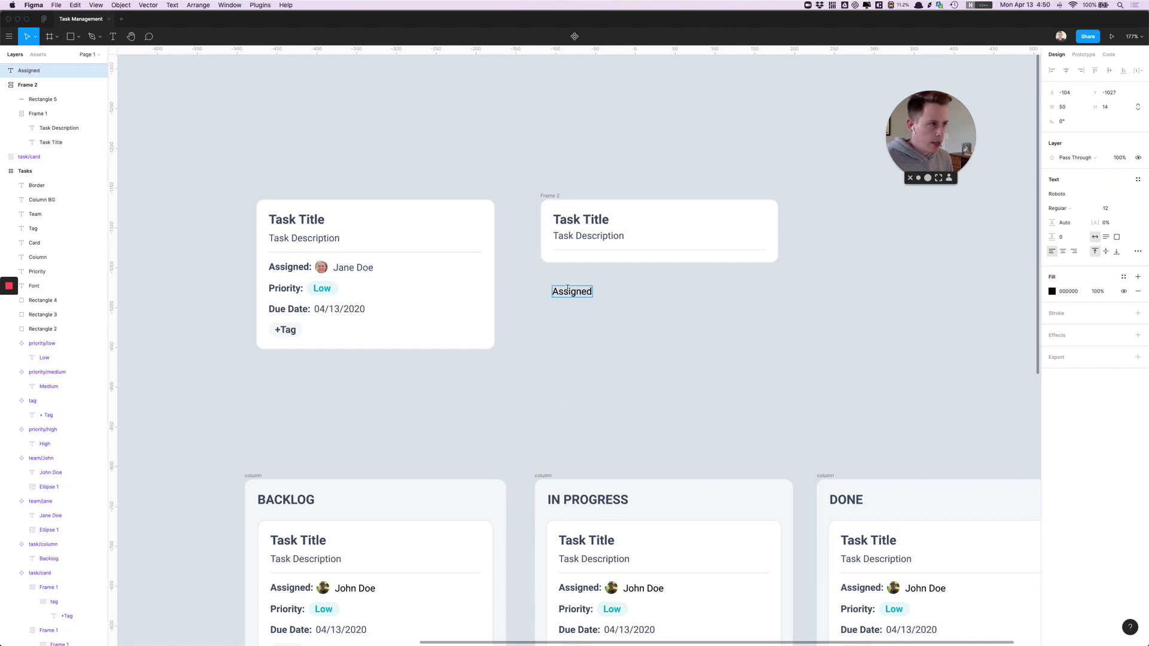
{"action": "key", "text": "Escape"}
{"action": "left_click", "coordinate": [614, 300]}
{"action": "left_click", "coordinate": [573, 293]}
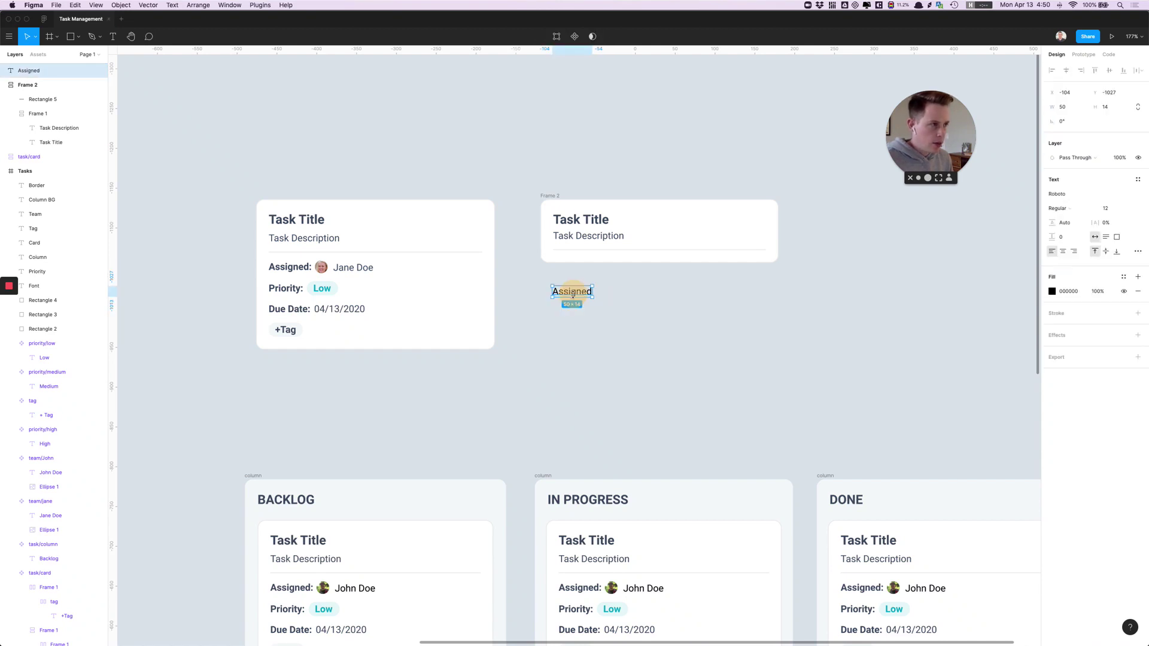
{"action": "double_click", "coordinate": [573, 293]}
{"action": "type", "text": ":"}
{"action": "key", "text": "Escape"}
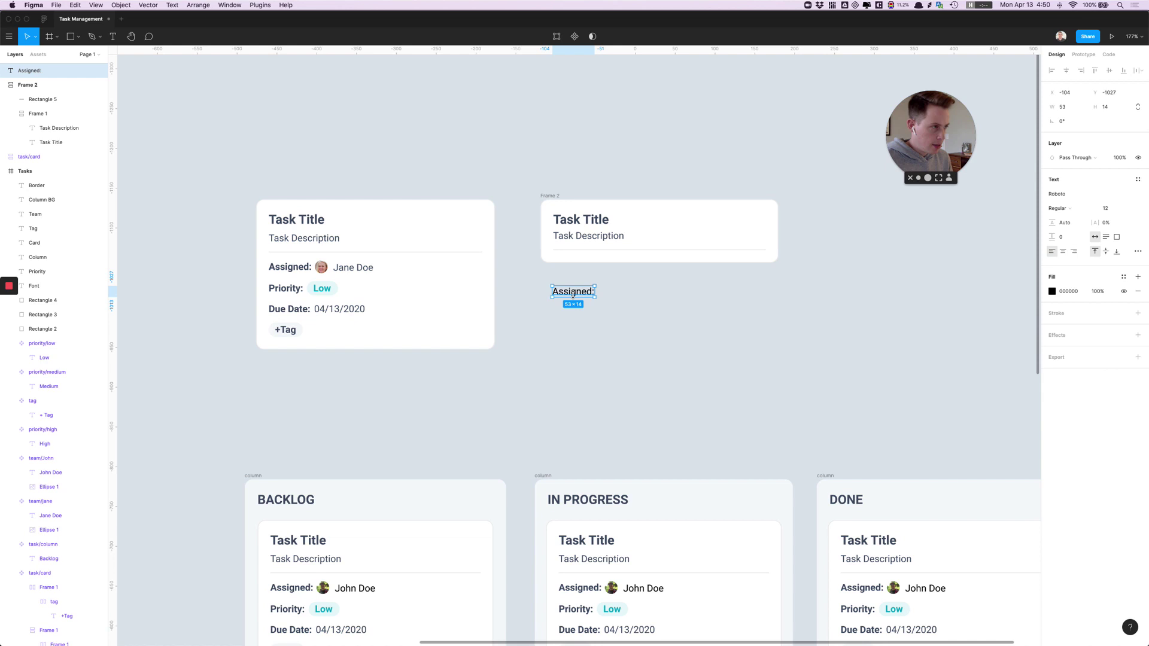
Step: Place a Jane Doe instance from Assets beside the Assigned: label
{"action": "left_click", "coordinate": [346, 271]}
{"action": "double_click", "coordinate": [345, 270]}
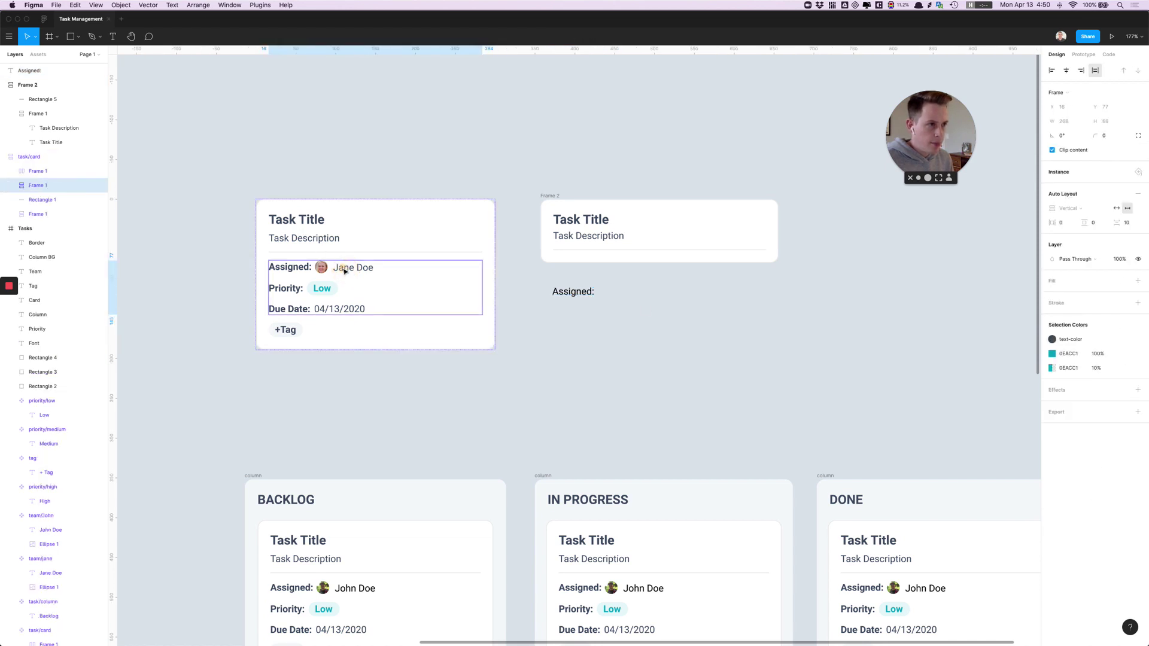
{"action": "double_click", "coordinate": [345, 270]}
{"action": "mouse_move", "coordinate": [50, 228]}
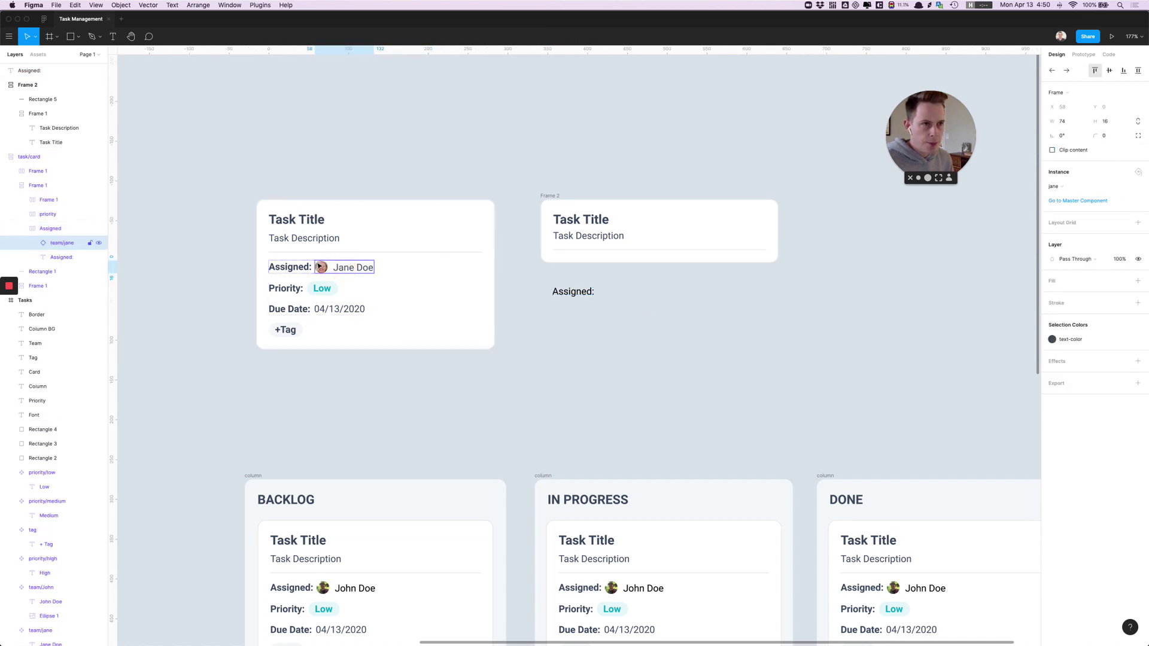
{"action": "left_click", "coordinate": [37, 54]}
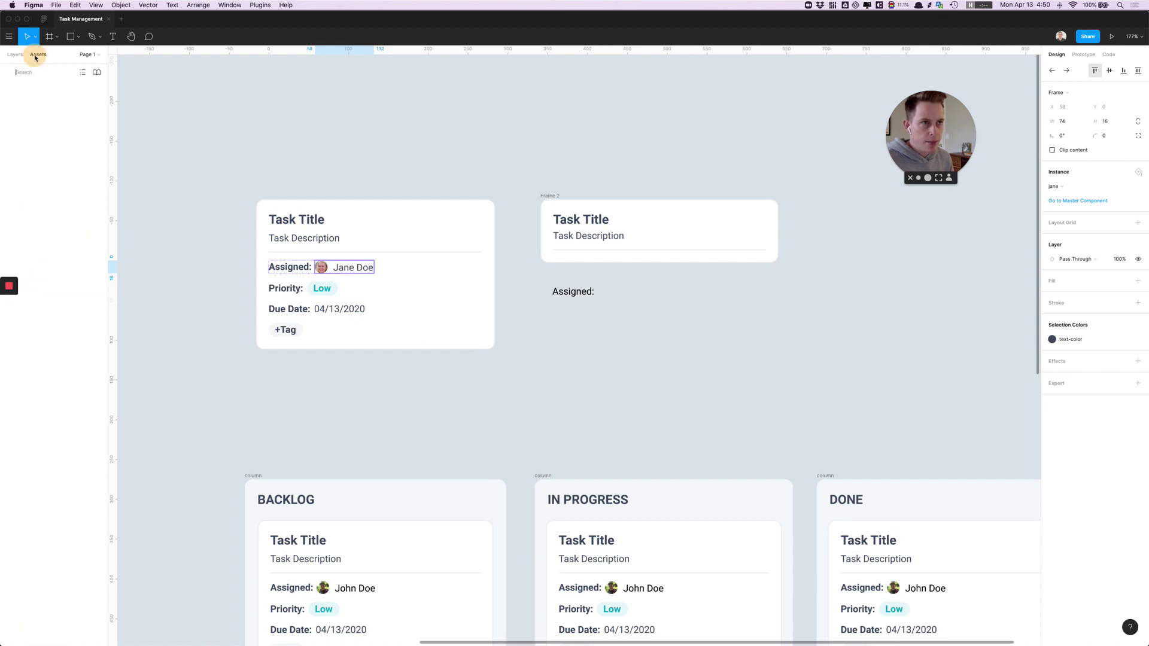
{"action": "type", "text": "d"}
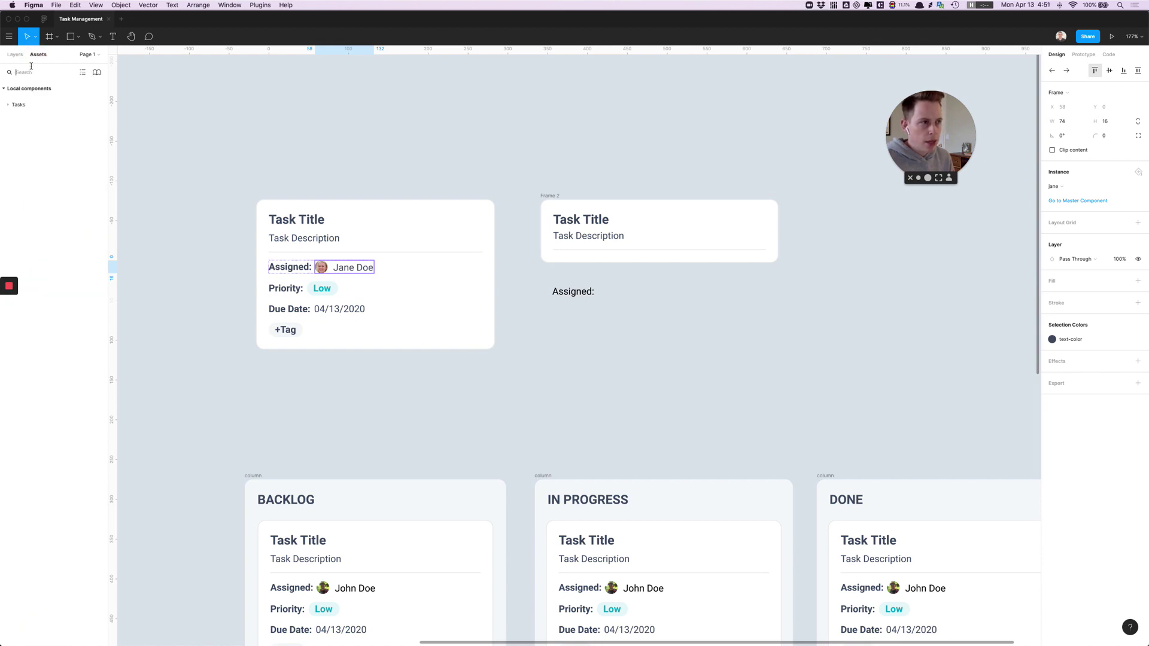
{"action": "key", "text": "BackSpace"}
{"action": "type", "text": "ja"}
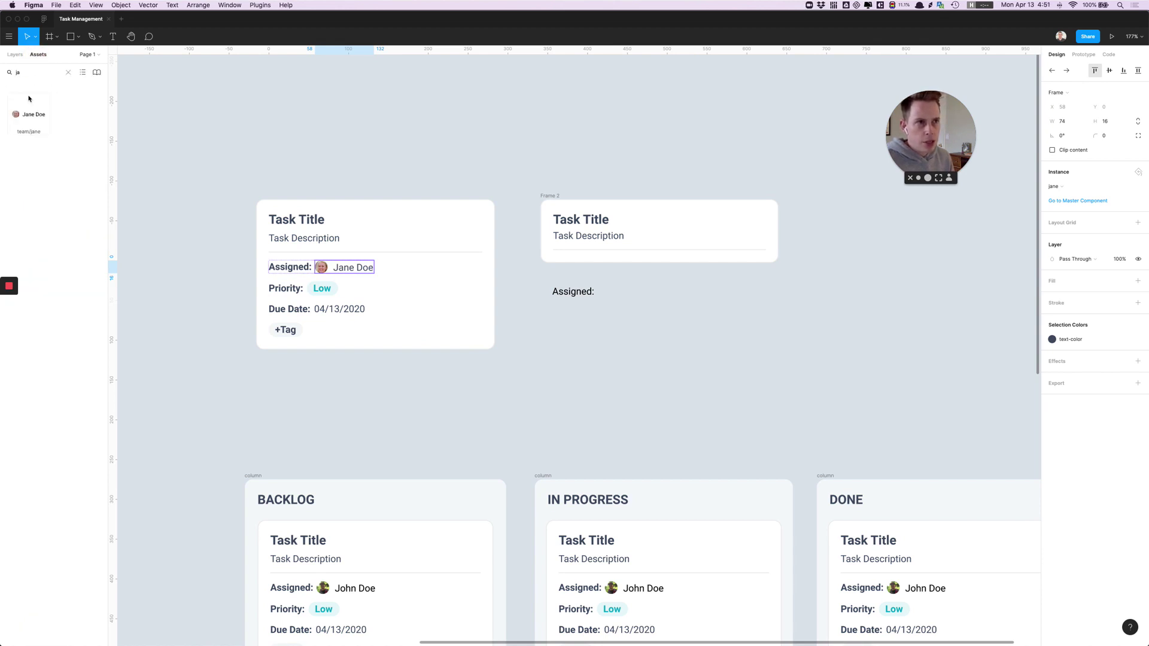
{"action": "mouse_move", "coordinate": [29, 105]}
{"action": "left_mouse_down"}
{"action": "mouse_move", "coordinate": [661, 295]}
{"action": "mouse_move", "coordinate": [629, 297]}
{"action": "left_mouse_up"}
{"action": "left_click", "coordinate": [658, 360]}
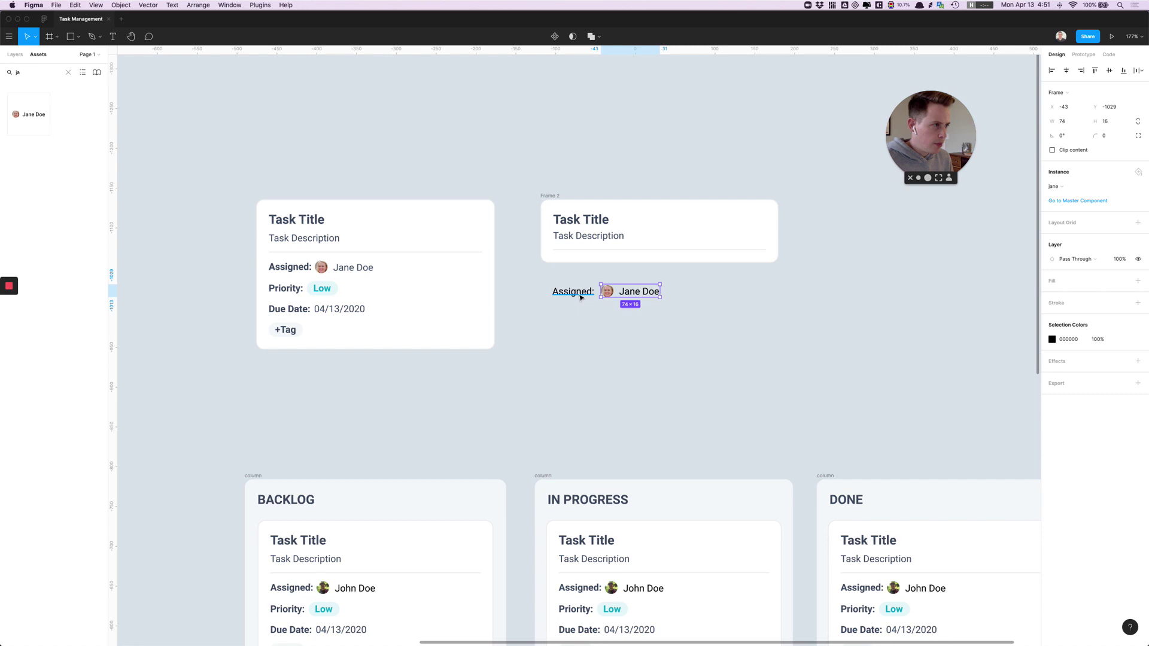
Step: Group the label and Jane Doe and make them an auto-layout row
{"action": "left_click", "coordinate": [580, 297]}
{"action": "left_click", "coordinate": [580, 325]}
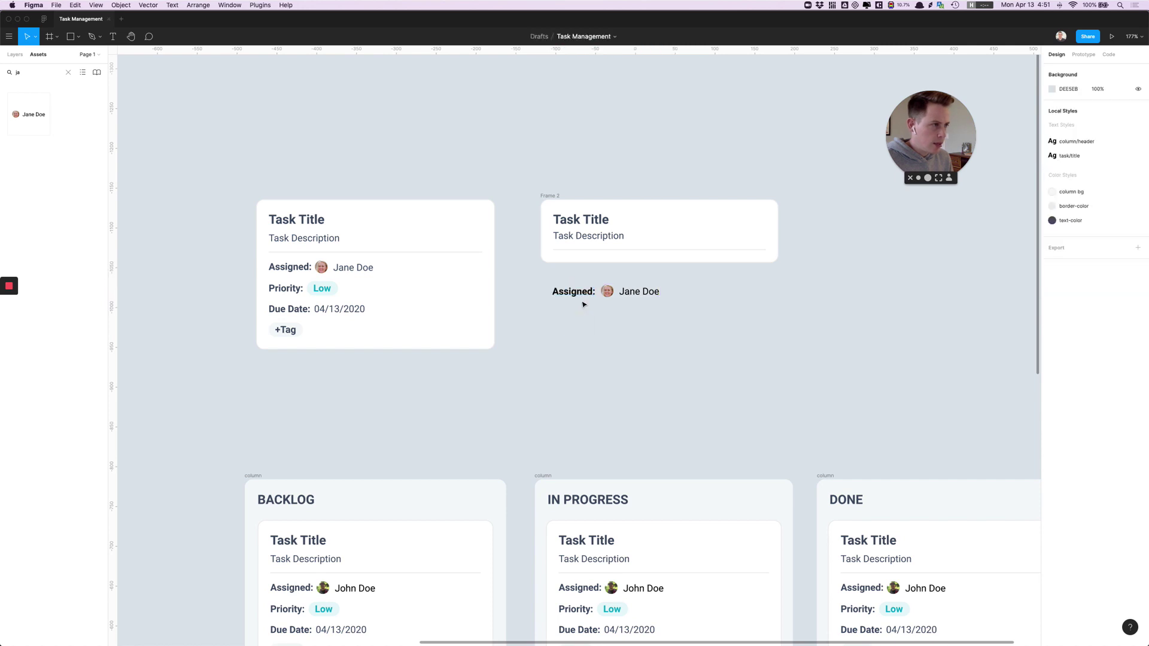
{"action": "left_click", "coordinate": [585, 299]}
{"action": "left_click", "coordinate": [628, 296], "text": "shift"}
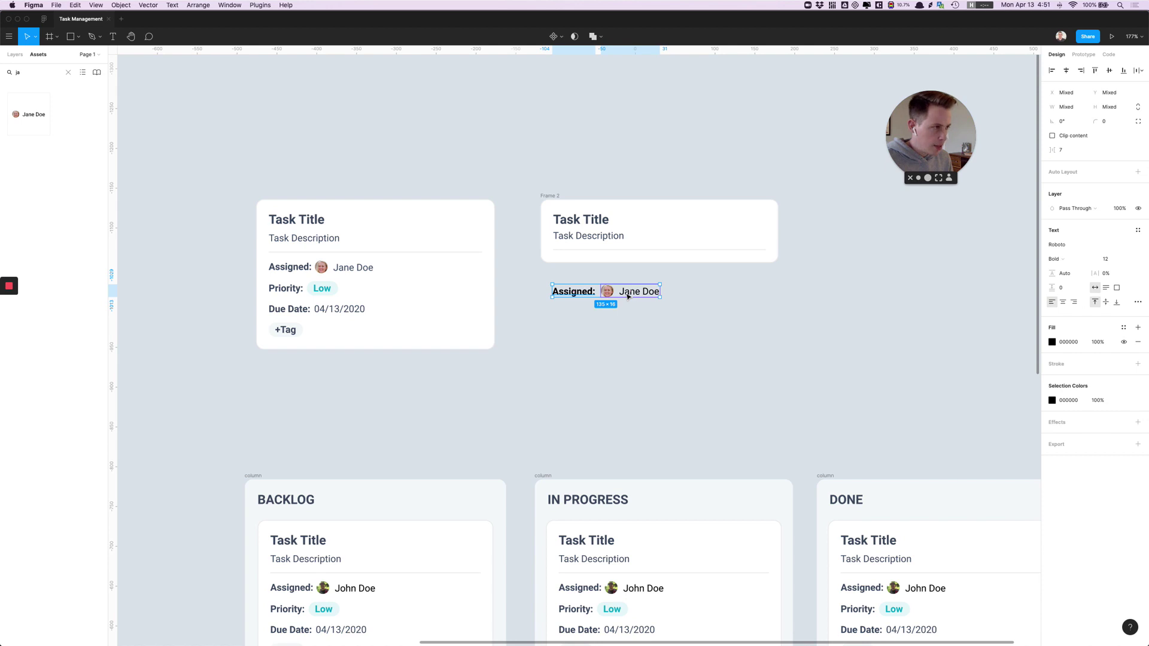
{"action": "key", "text": "ctrl+g"}
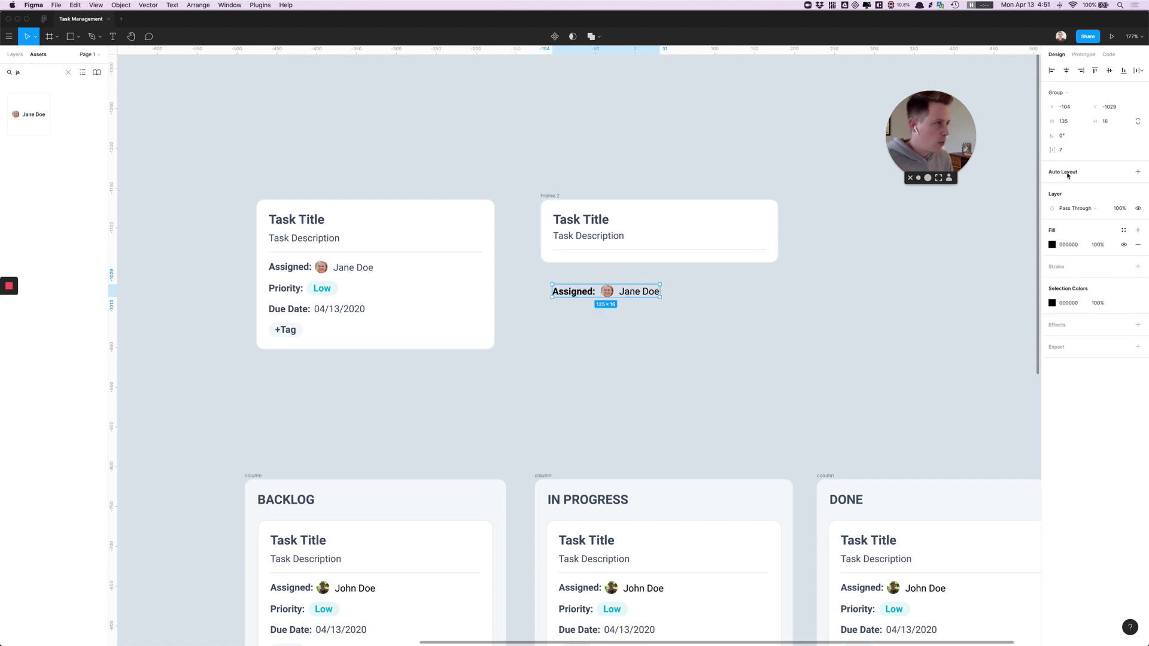
{"action": "key", "text": "shift+a"}
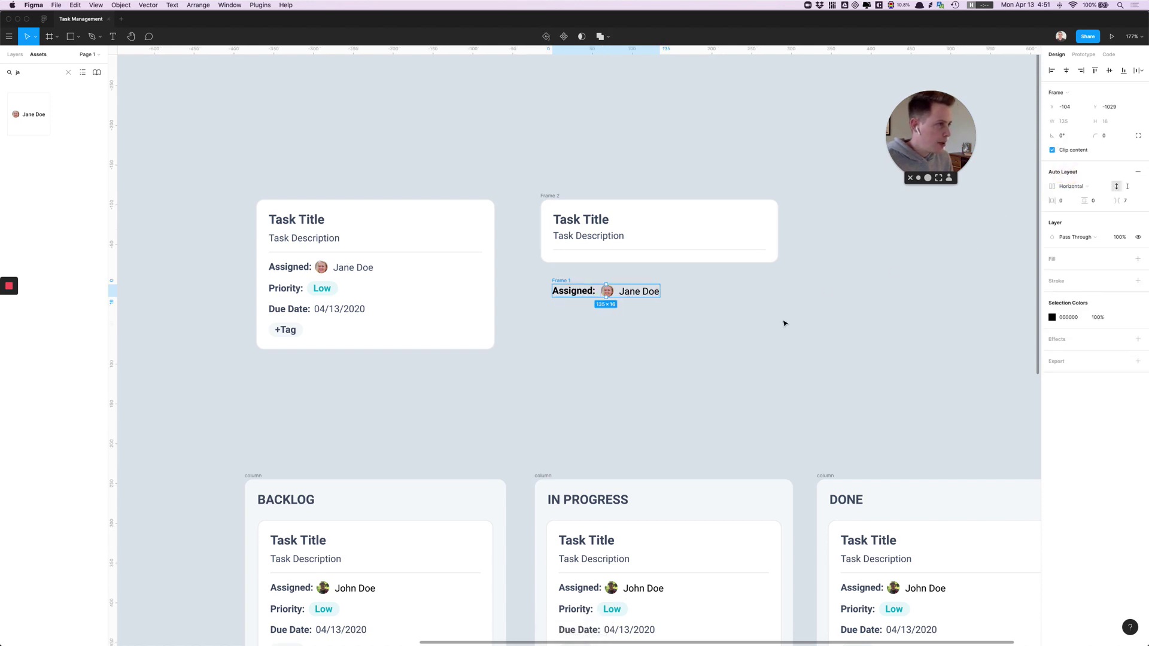
Step: Retype the row label as 'Assigned' and move the row under the card's description
{"action": "double_click", "coordinate": [590, 292]}
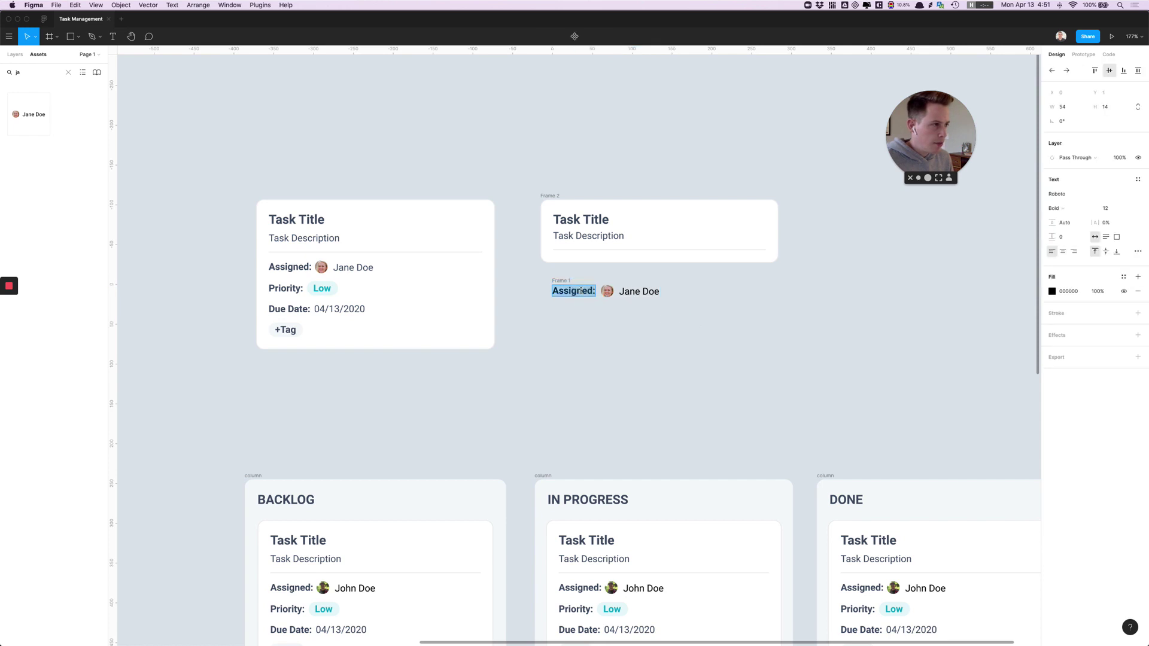
{"action": "type", "text": "asdf"}
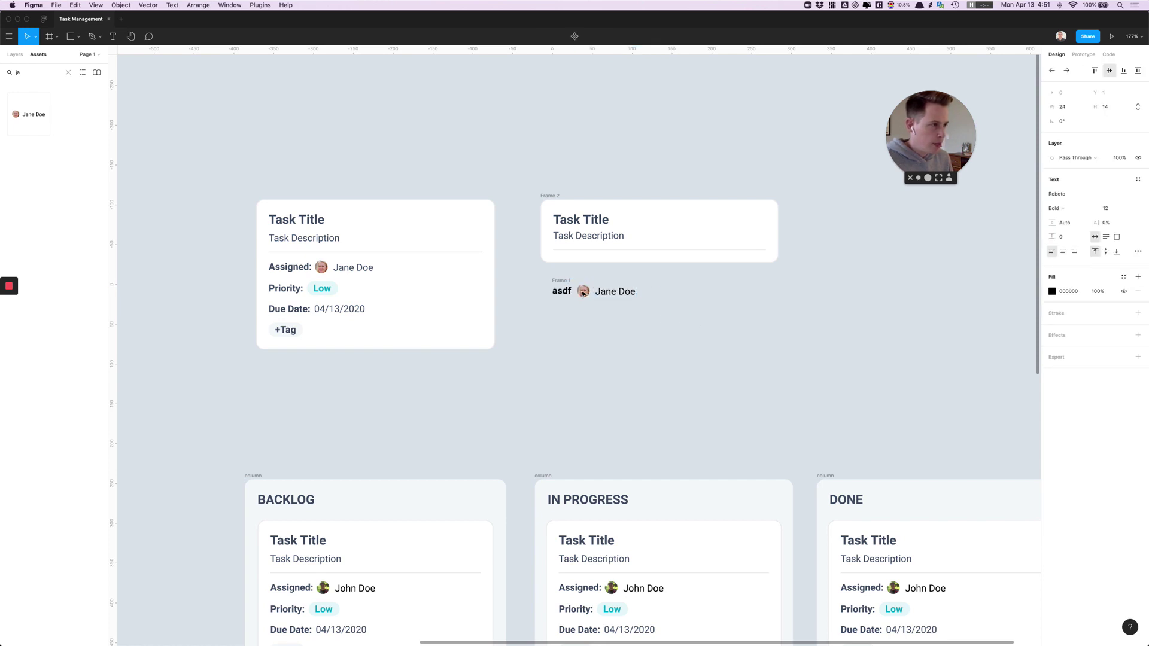
{"action": "type", "text": "asdf"}
{"action": "double_click", "coordinate": [580, 291]}
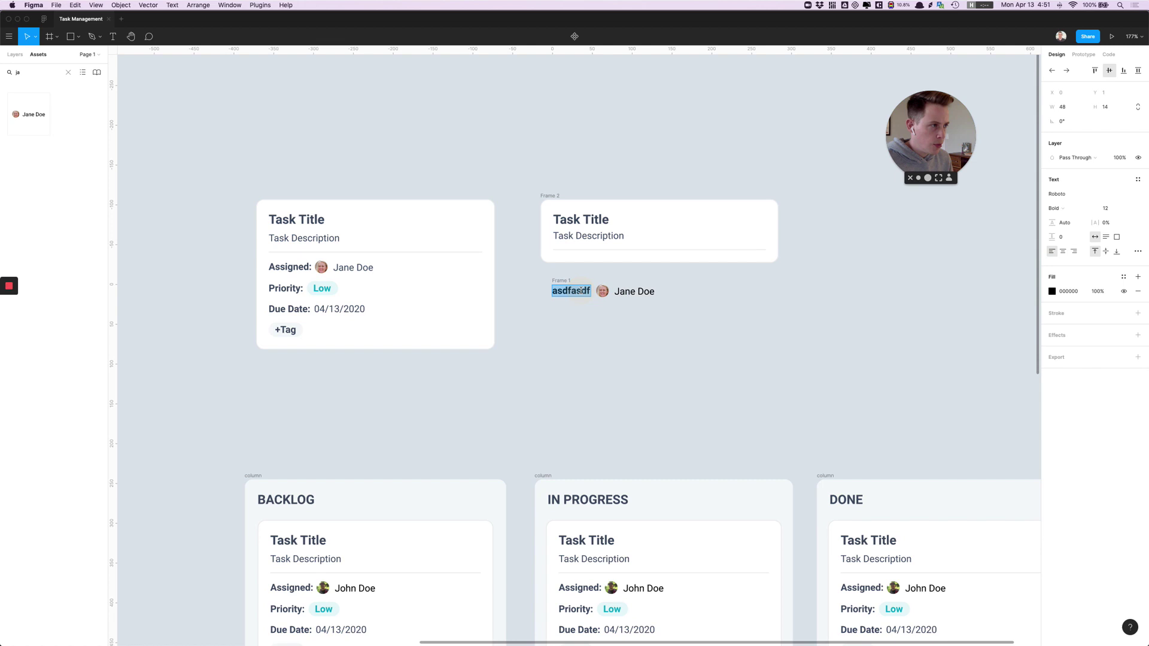
{"action": "type", "text": "Ass"}
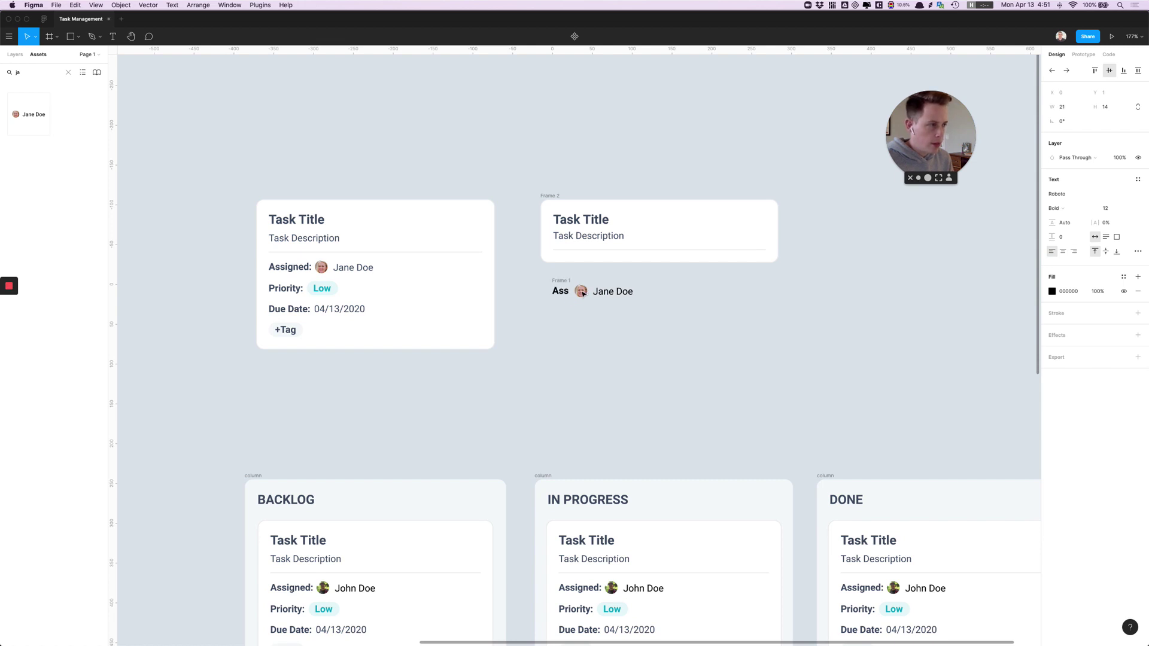
{"action": "type", "text": "igned"}
{"action": "key", "text": "Escape"}
{"action": "left_click", "coordinate": [598, 316]}
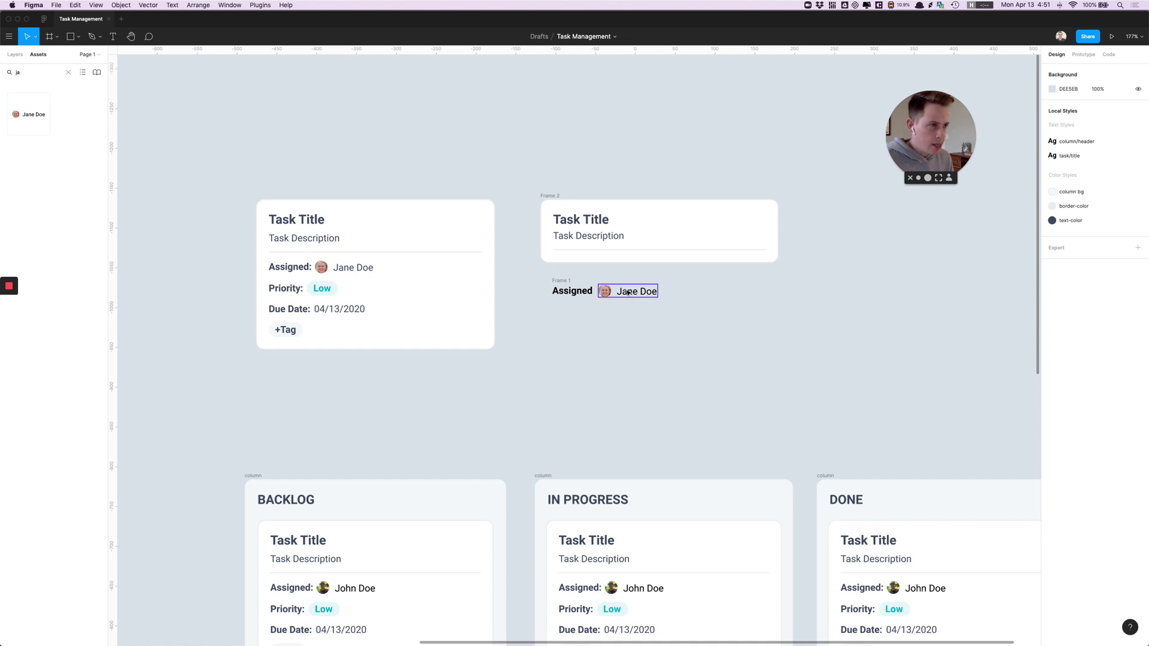
{"action": "left_click_drag", "start_coordinate": [562, 285], "coordinate": [567, 256]}
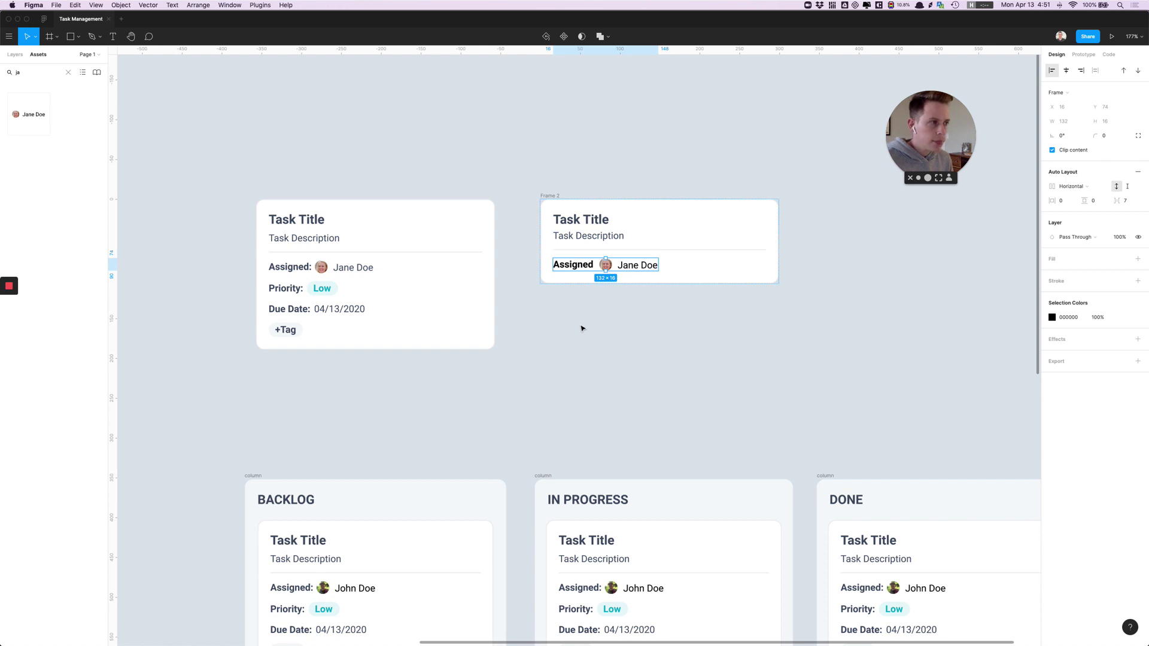
{"action": "double_click", "coordinate": [586, 266]}
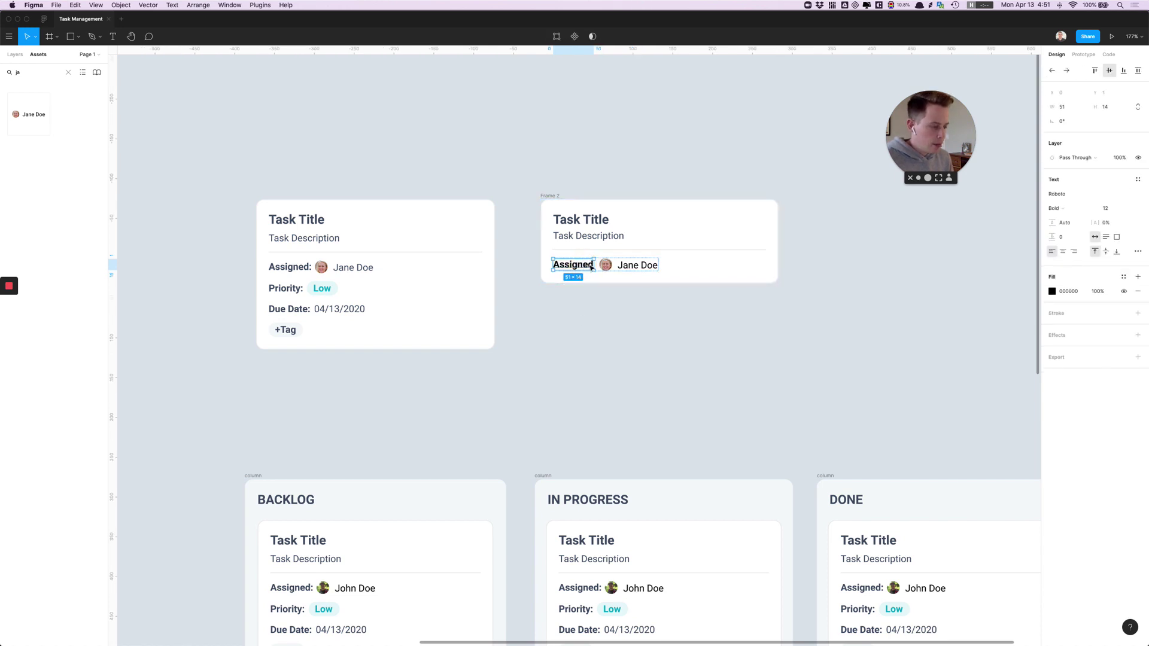
{"action": "double_click", "coordinate": [591, 267]}
{"action": "key", "text": "Right"}
Step: Finish the row label as 'Assigned:' and reselect the Assigned row
{"action": "type", "text": ":"}
{"action": "key", "text": "Escape"}
{"action": "left_click", "coordinate": [592, 346]}
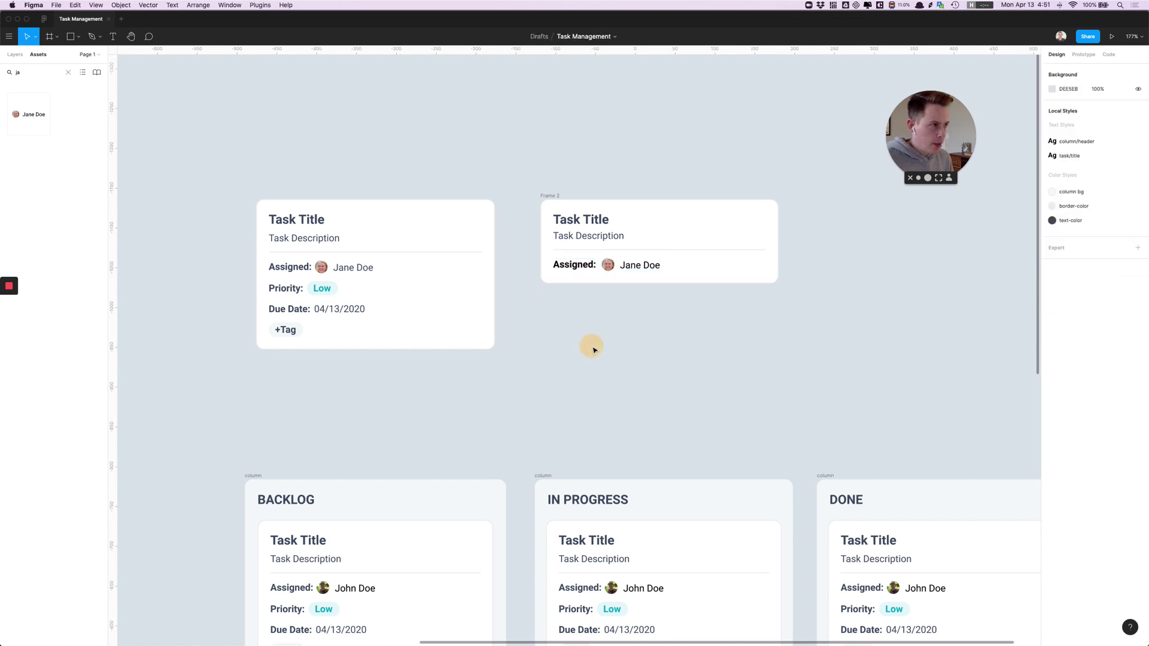
{"action": "left_click", "coordinate": [592, 266]}
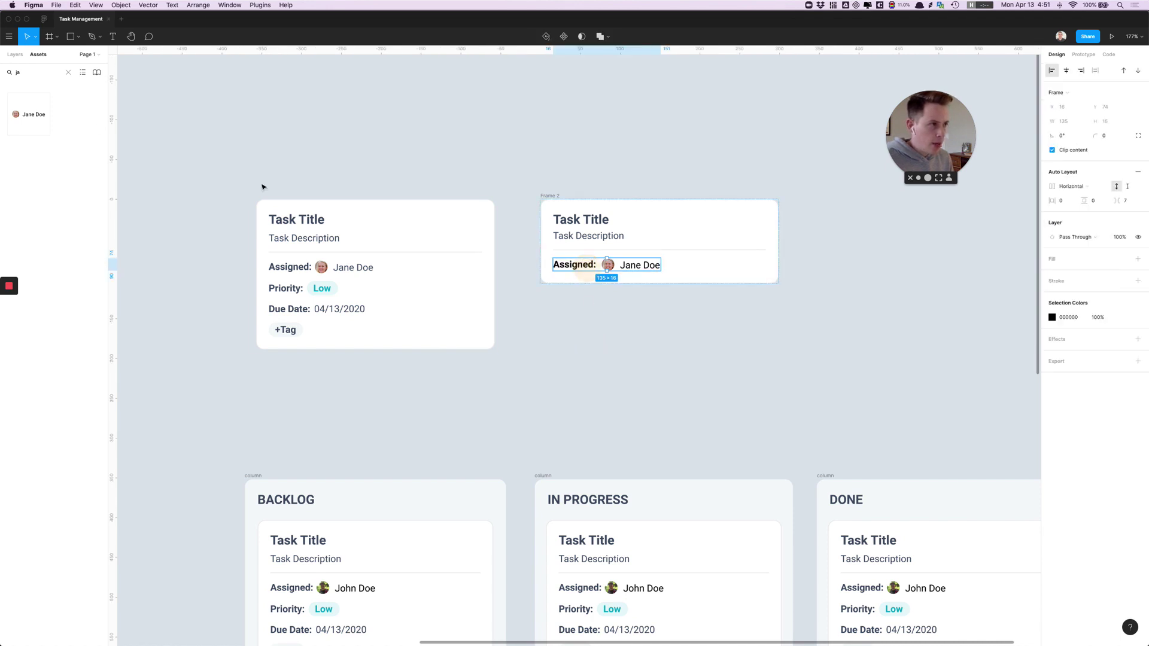
{"action": "left_click", "coordinate": [12, 59]}
{"action": "left_click", "coordinate": [634, 338]}
{"action": "left_click", "coordinate": [574, 268]}
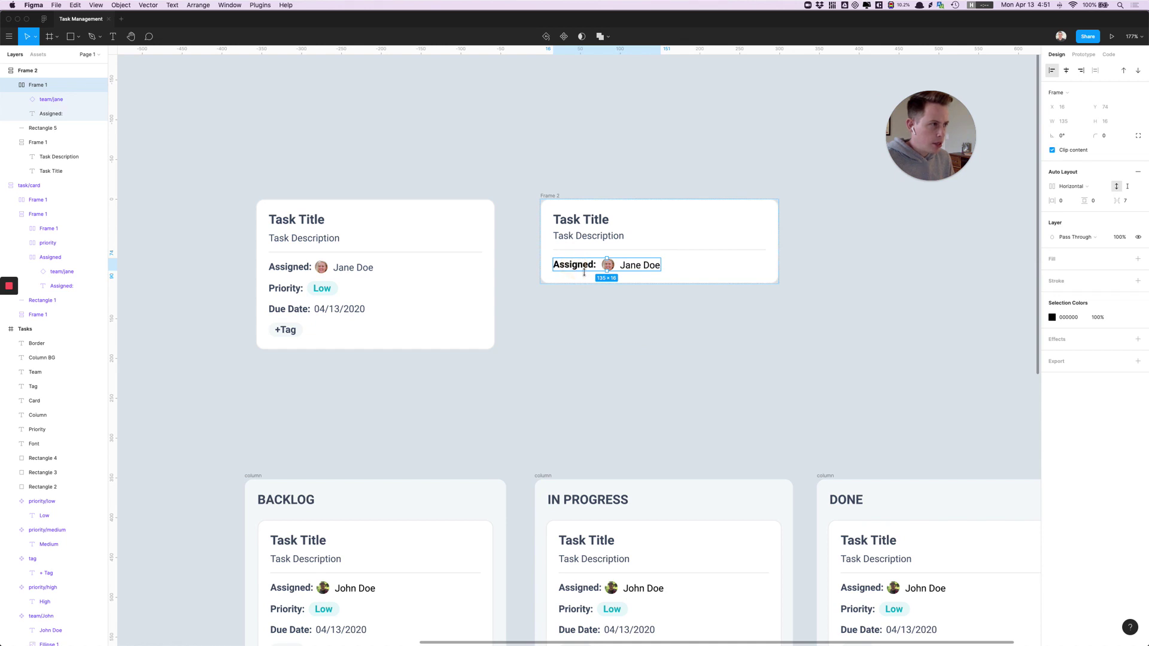
Step: Duplicate the Assigned row so a second copy stacks beneath it
{"action": "key", "text": "super+d"}
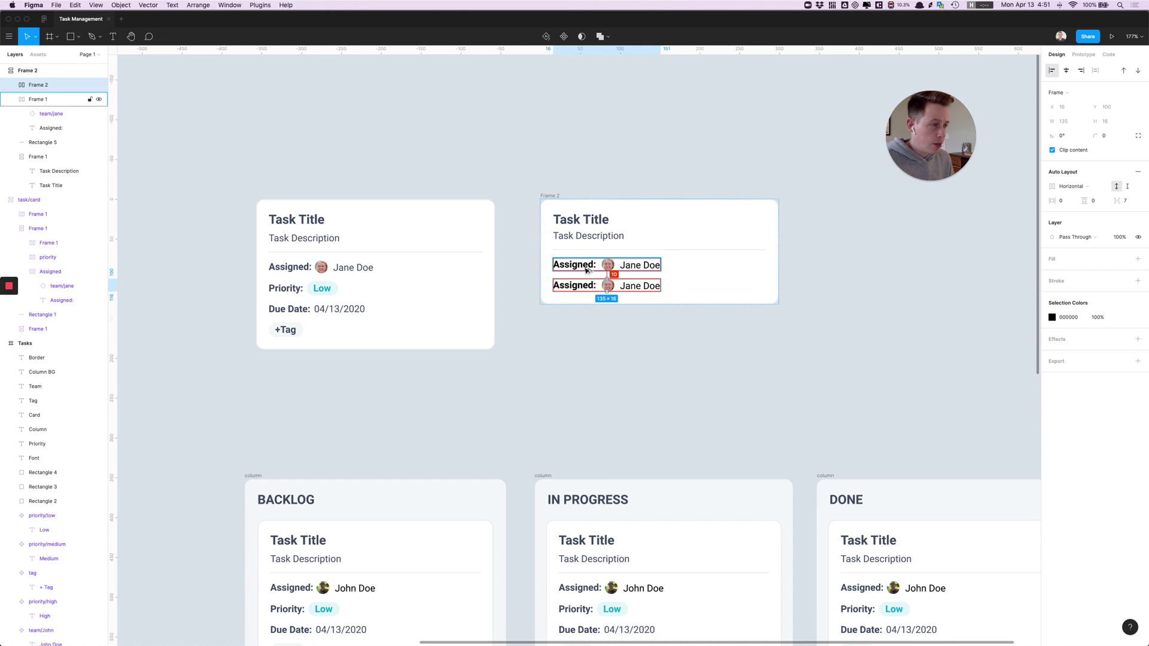
{"action": "left_click", "coordinate": [583, 354]}
{"action": "left_click", "coordinate": [572, 267]}
{"action": "key", "text": "alt"}
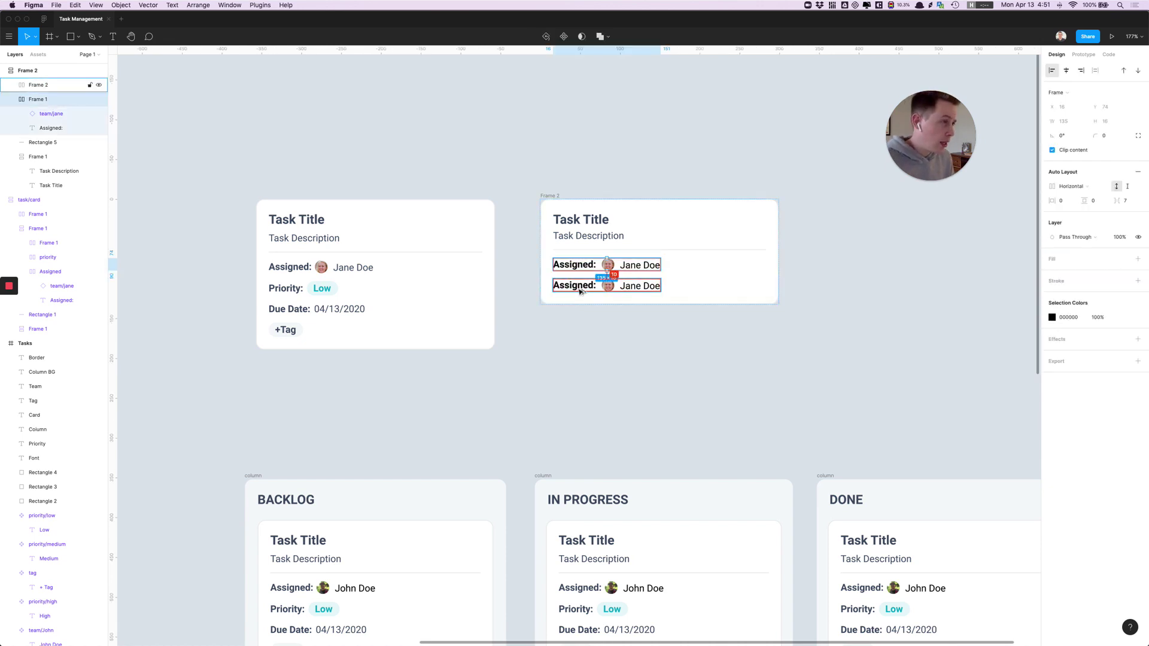
Step: Group both rows, trial auto-layout spacing 4 then 2, and undo back to the group
{"action": "key", "text": "shift+Return"}
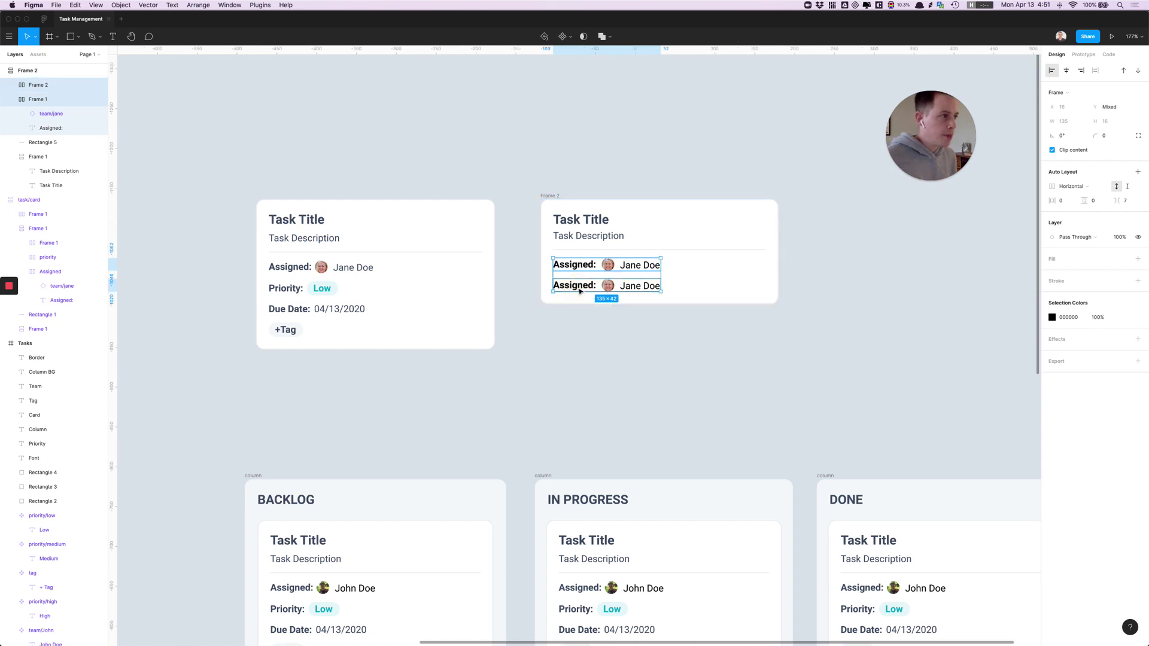
{"action": "key", "text": "super+g"}
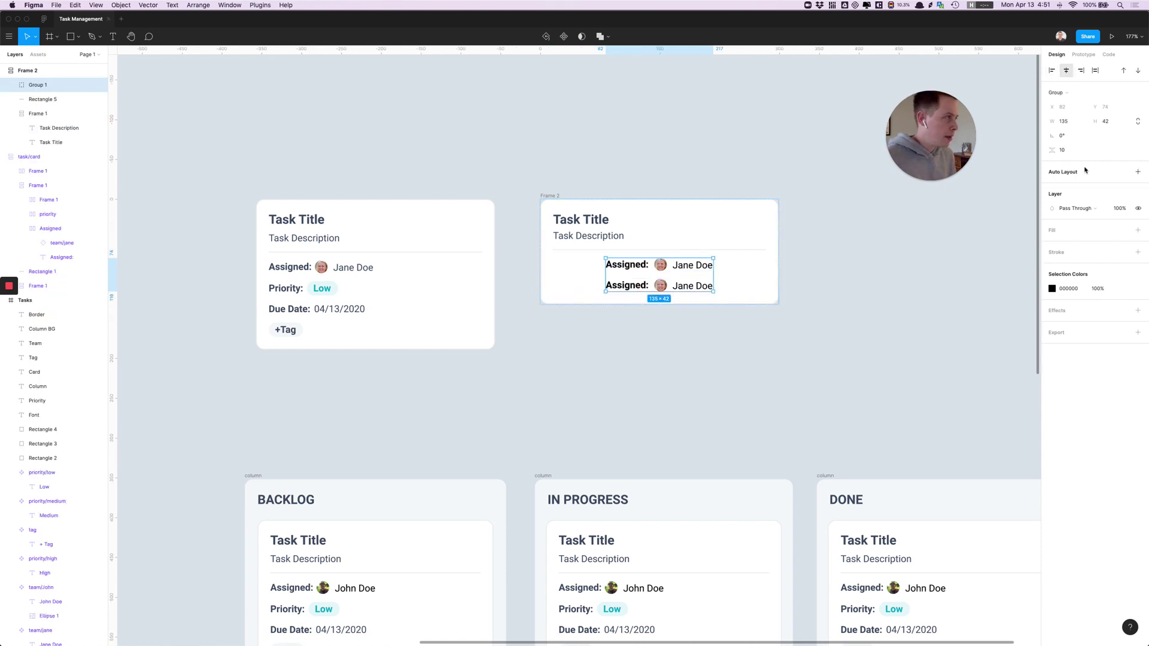
{"action": "key", "text": "shift+a"}
{"action": "left_click", "coordinate": [1126, 201]}
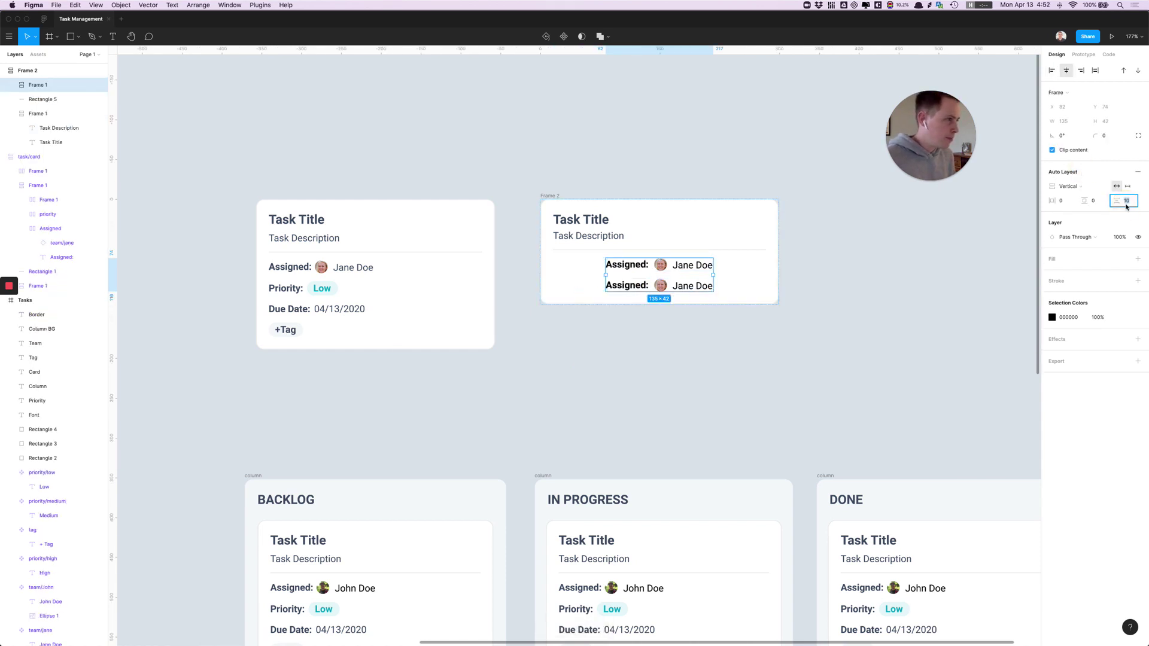
{"action": "type", "text": "4"}
{"action": "key", "text": "Return"}
{"action": "type", "text": "2"}
{"action": "key", "text": "Return"}
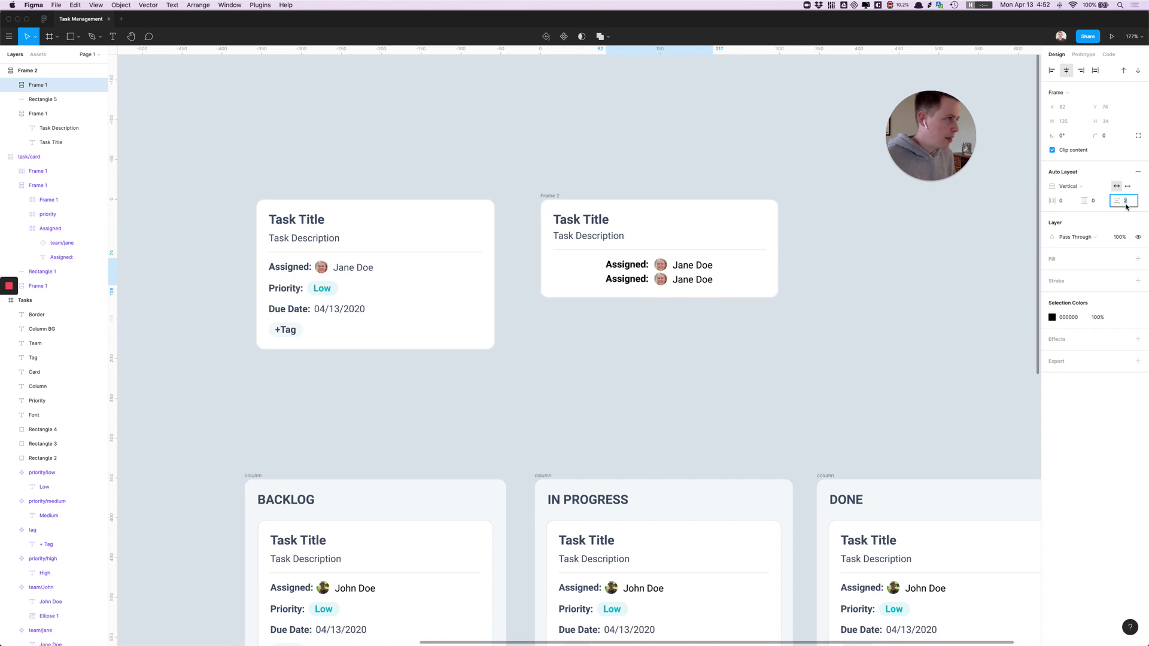
{"action": "key", "text": "ctrl+z"}
{"action": "key", "text": "ctrl+z"}
{"action": "key", "text": "ctrl+z"}
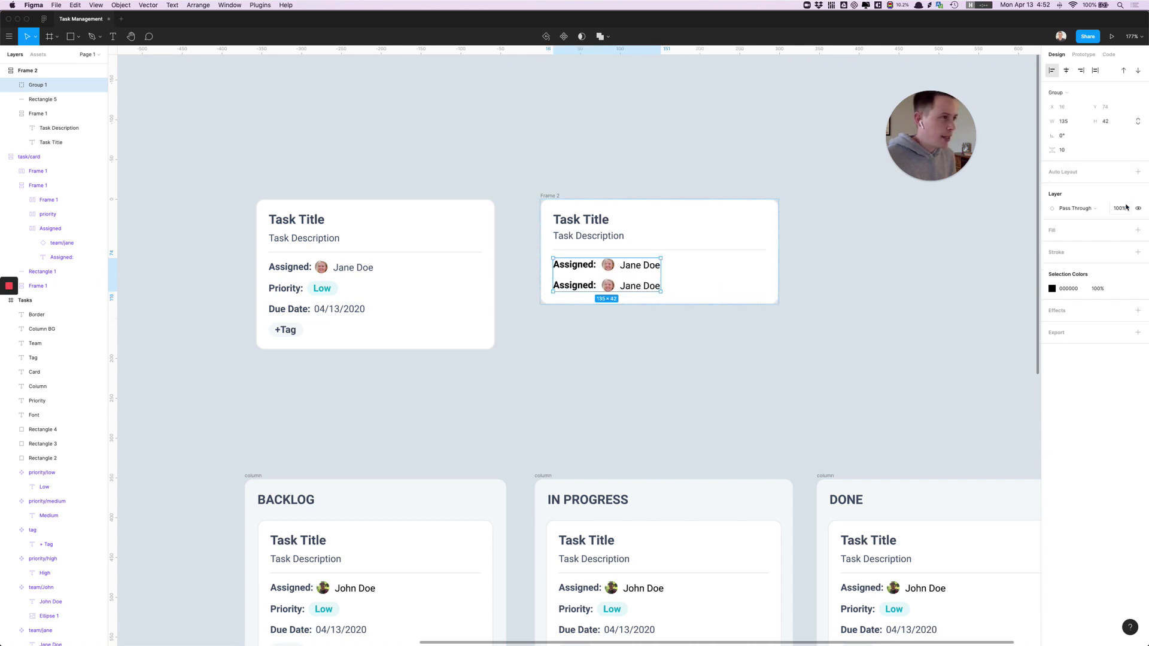
{"action": "key", "text": "ctrl+z"}
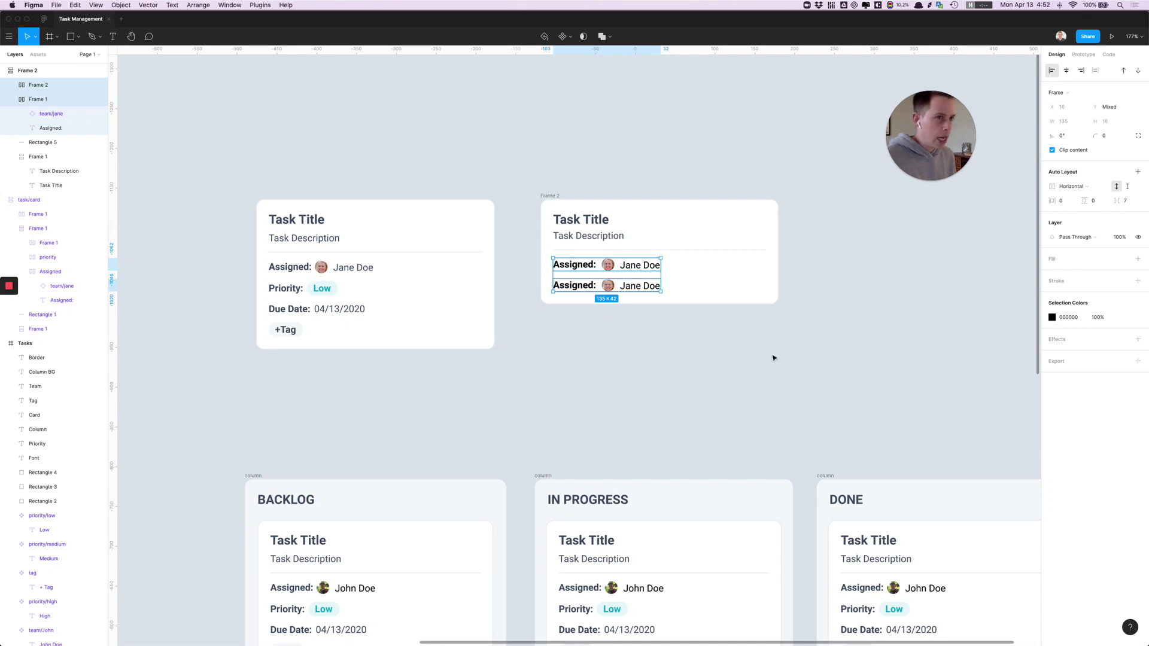
Step: Turn the second row into 'Priority:' with the badge swapped to the High variant
{"action": "left_click", "coordinate": [758, 362]}
{"action": "left_click", "coordinate": [572, 265]}
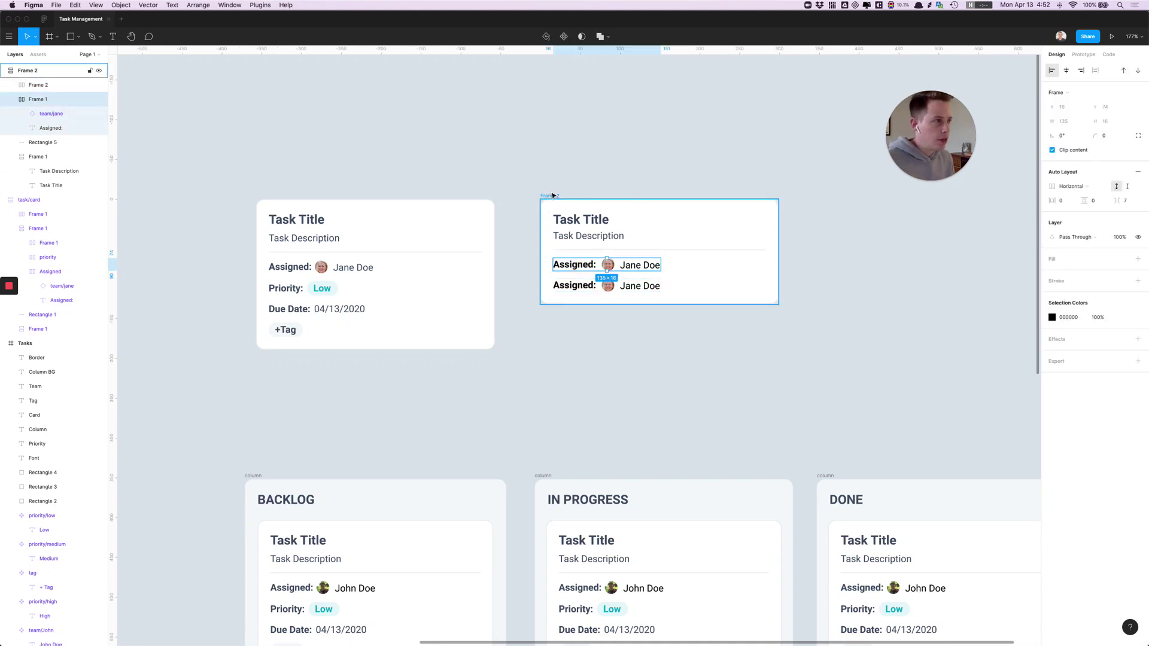
{"action": "double_click", "coordinate": [571, 286]}
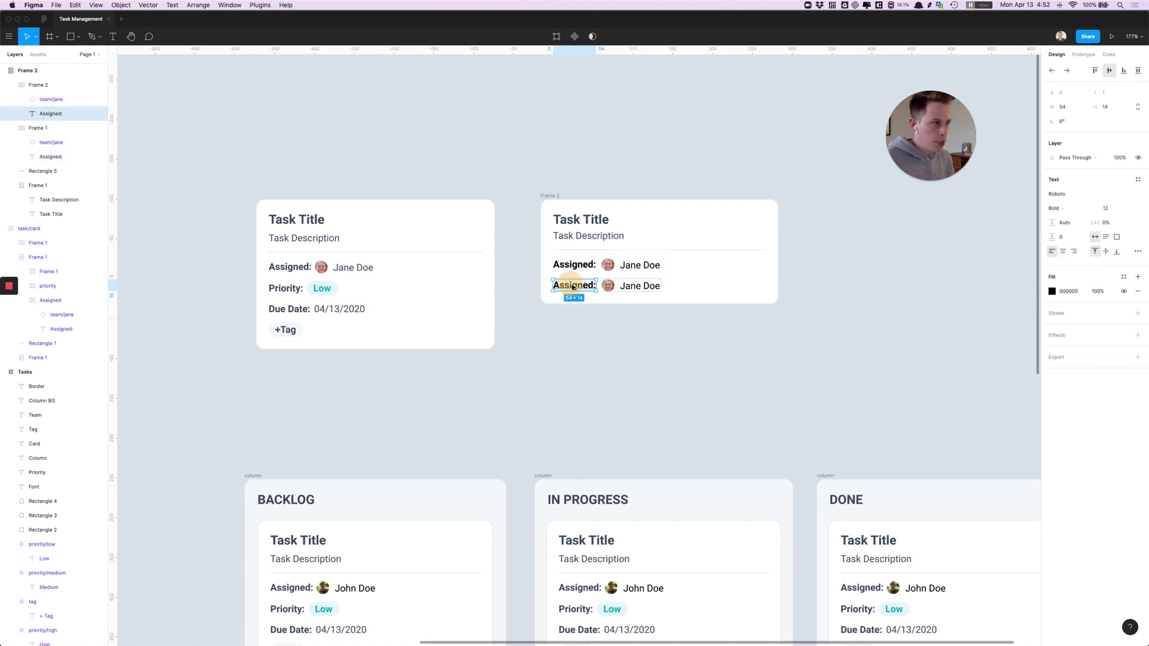
{"action": "type", "text": "Priority:"}
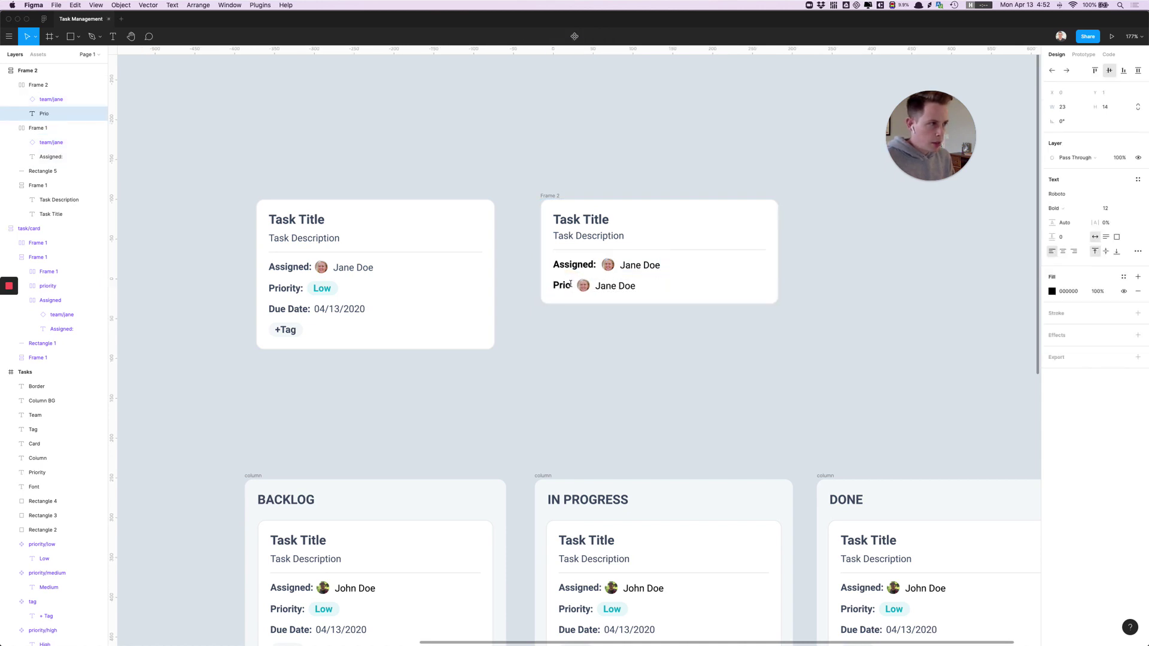
{"action": "key", "text": "Escape"}
{"action": "left_click", "coordinate": [626, 286]}
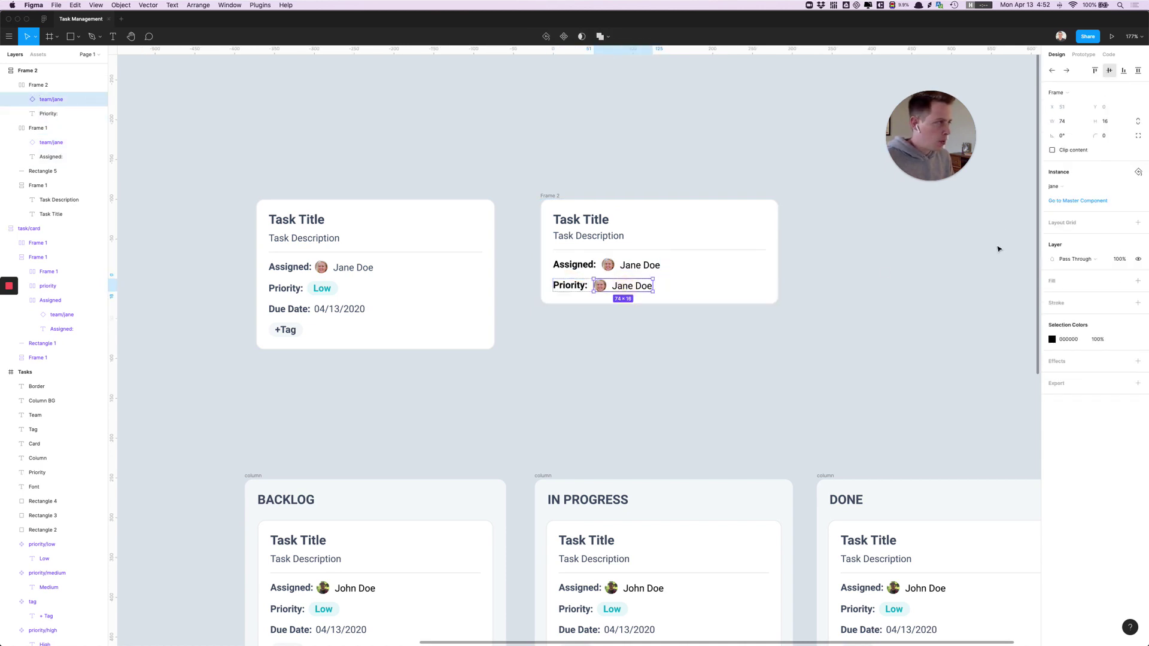
{"action": "left_click", "coordinate": [1066, 187]}
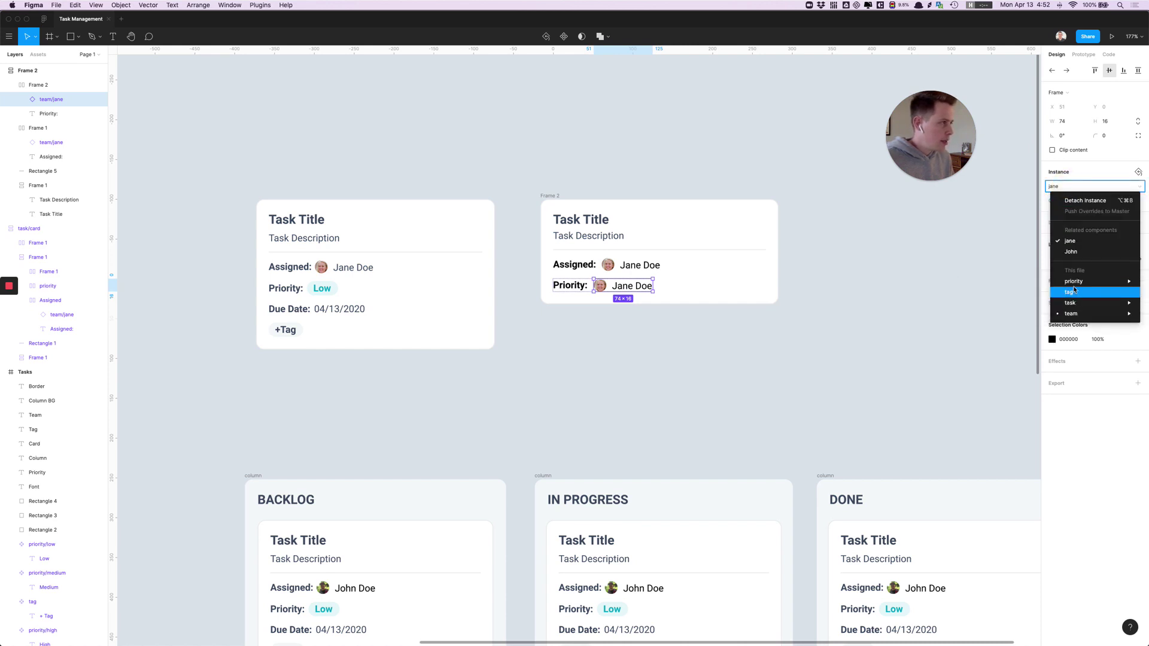
{"action": "mouse_move", "coordinate": [1087, 281]}
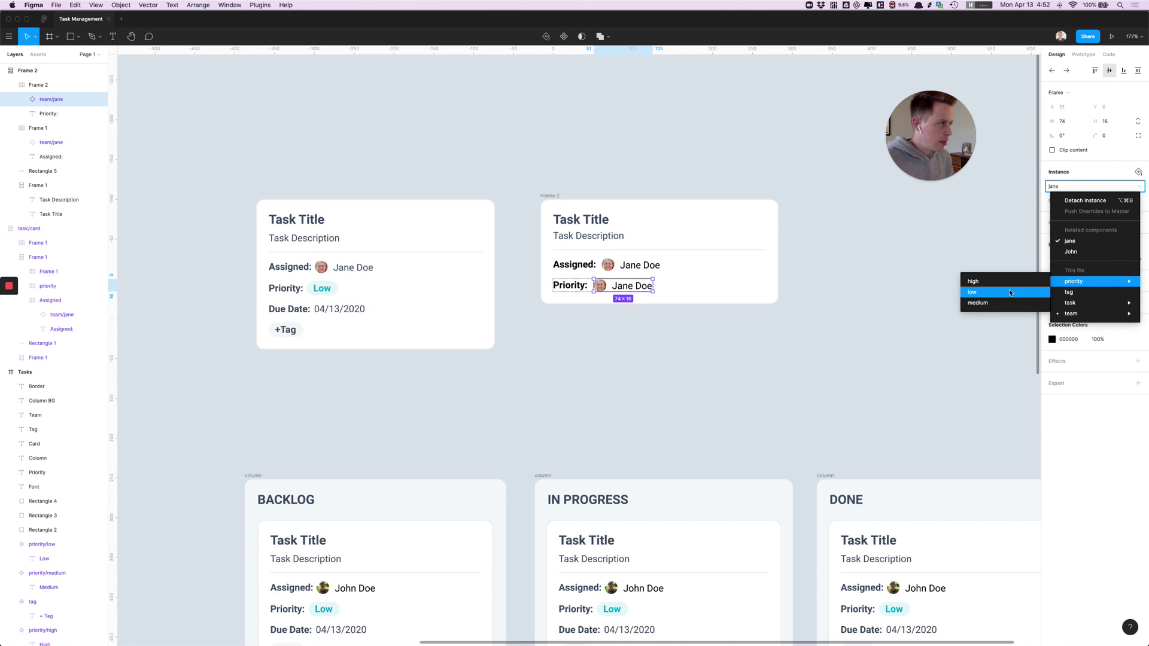
{"action": "left_click", "coordinate": [1007, 288]}
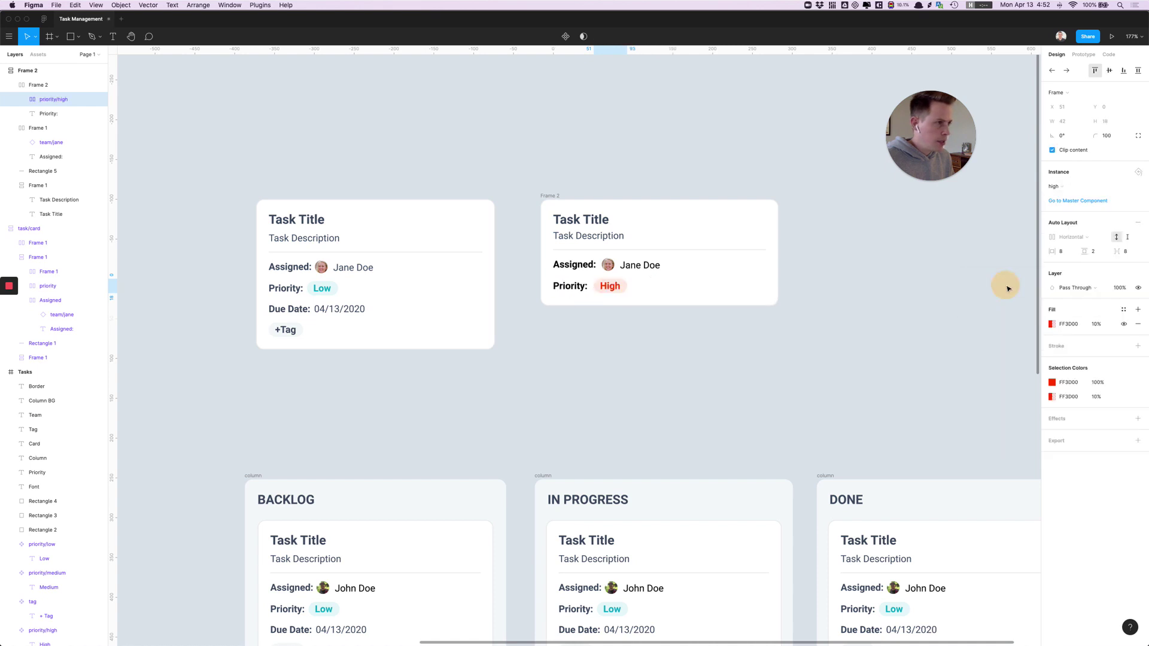
{"action": "left_click", "coordinate": [844, 323]}
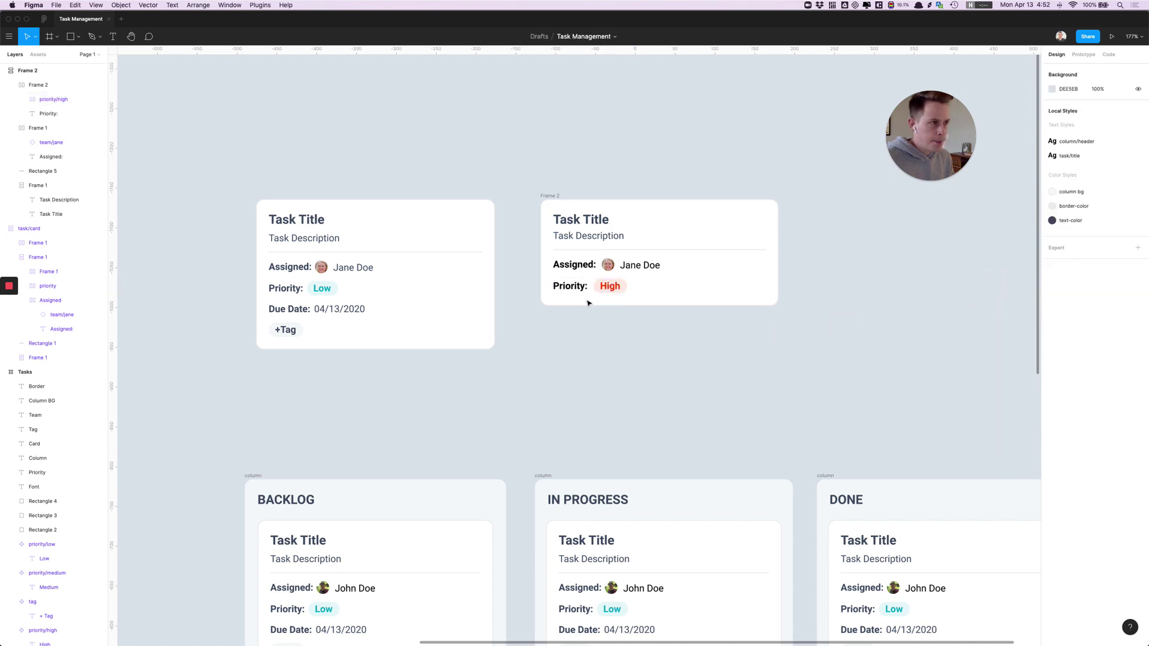
Step: Duplicate the Priority: High row and start editing the copy's label
{"action": "left_click", "coordinate": [574, 288]}
{"action": "key", "text": "super+d"}
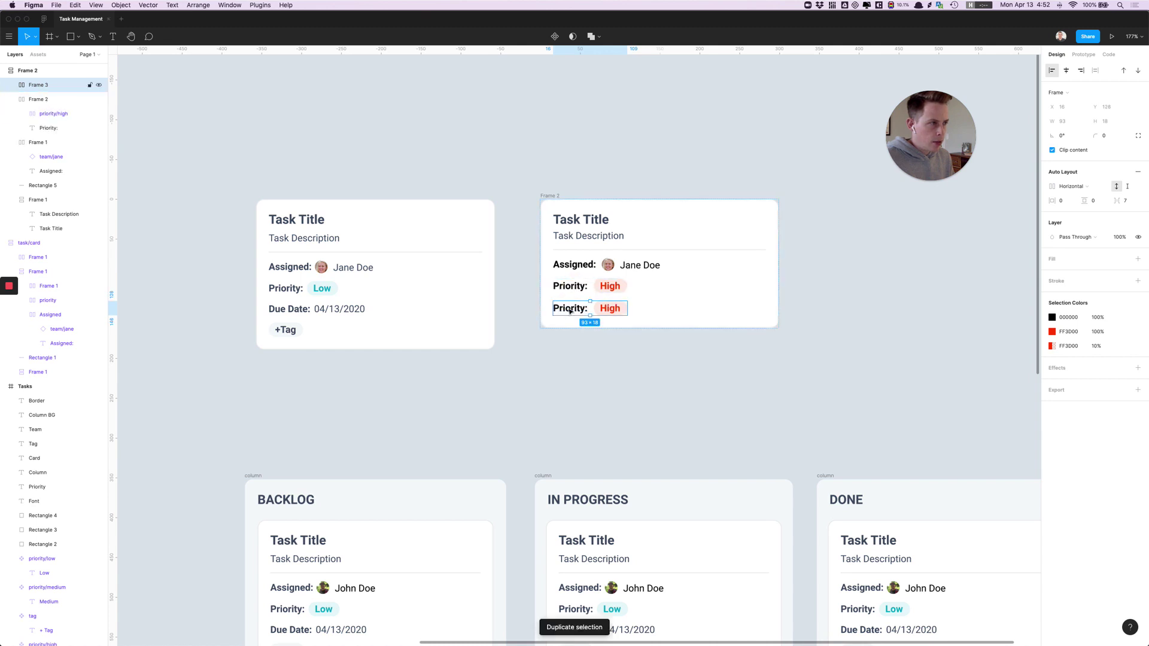
{"action": "double_click", "coordinate": [570, 309]}
{"action": "double_click", "coordinate": [570, 309]}
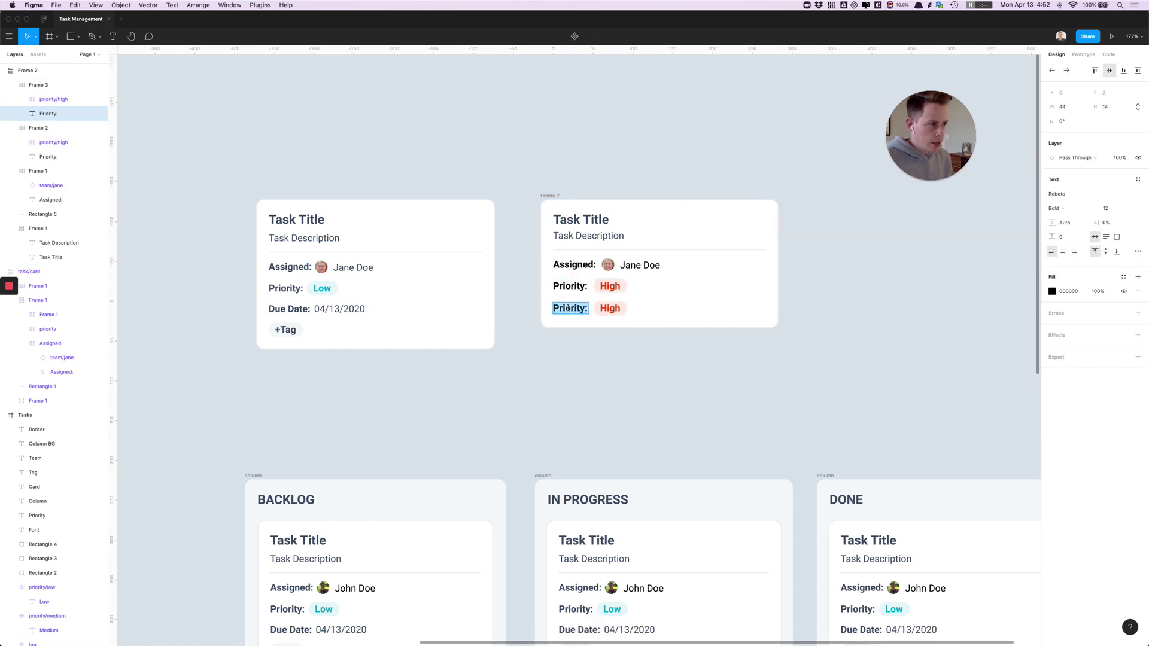
Step: Relabel the third row 'Due Date:' and delete its High badge
{"action": "type", "text": "Due DateL"}
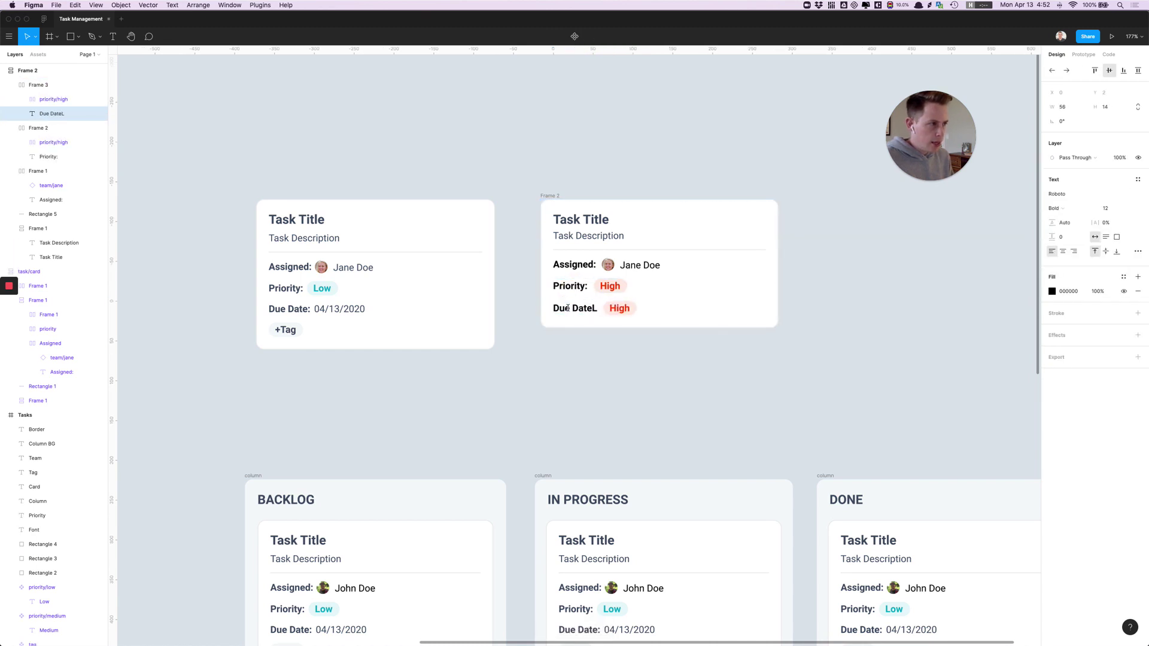
{"action": "key", "text": "BackSpace"}
{"action": "type", "text": ":"}
{"action": "key", "text": "Escape"}
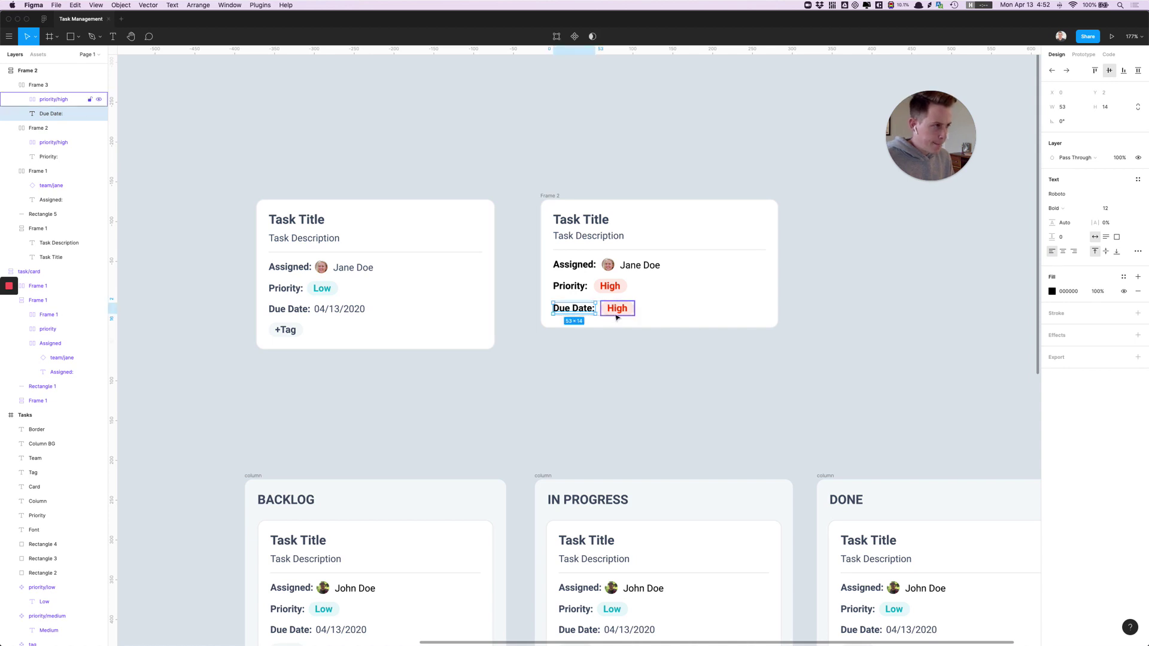
{"action": "left_click", "coordinate": [615, 311]}
{"action": "key", "text": "Delete"}
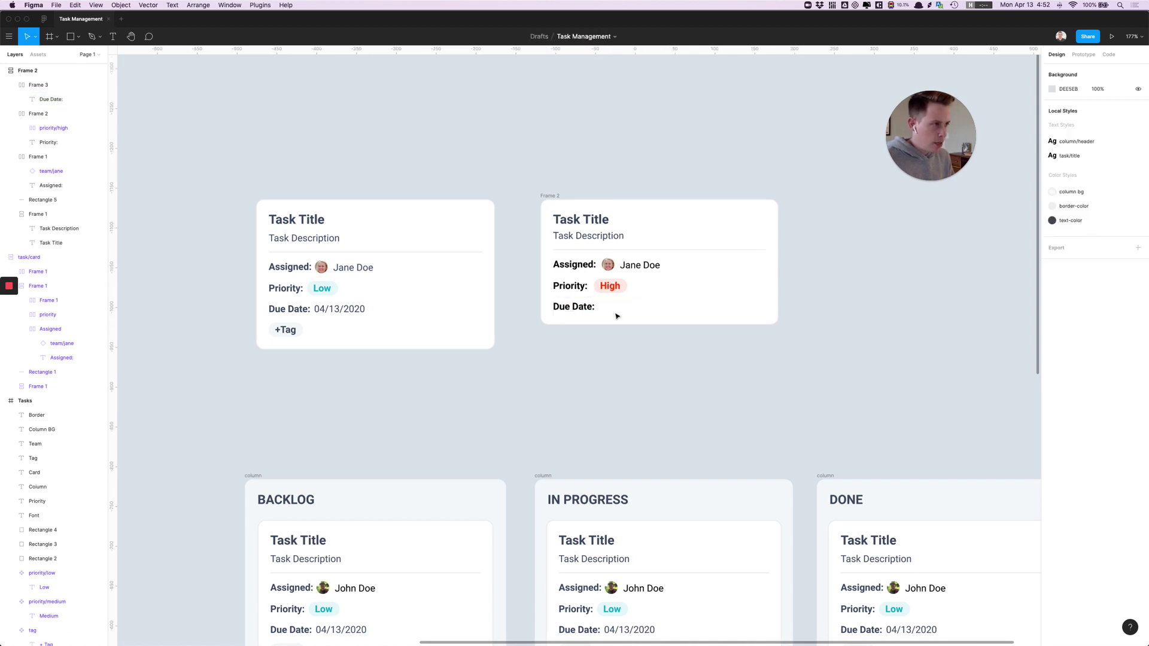
Step: Add a regular-weight '04/13/2020' date beside the Due Date: label
{"action": "left_click", "coordinate": [584, 309]}
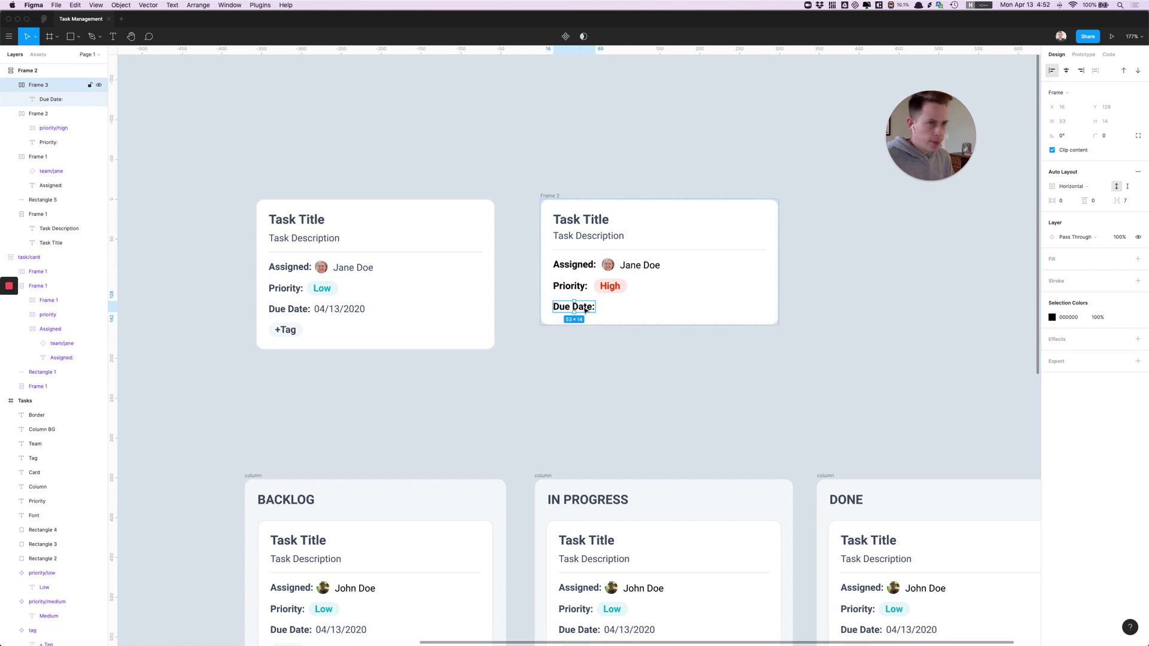
{"action": "double_click", "coordinate": [584, 309]}
{"action": "key", "text": "ctrl+d"}
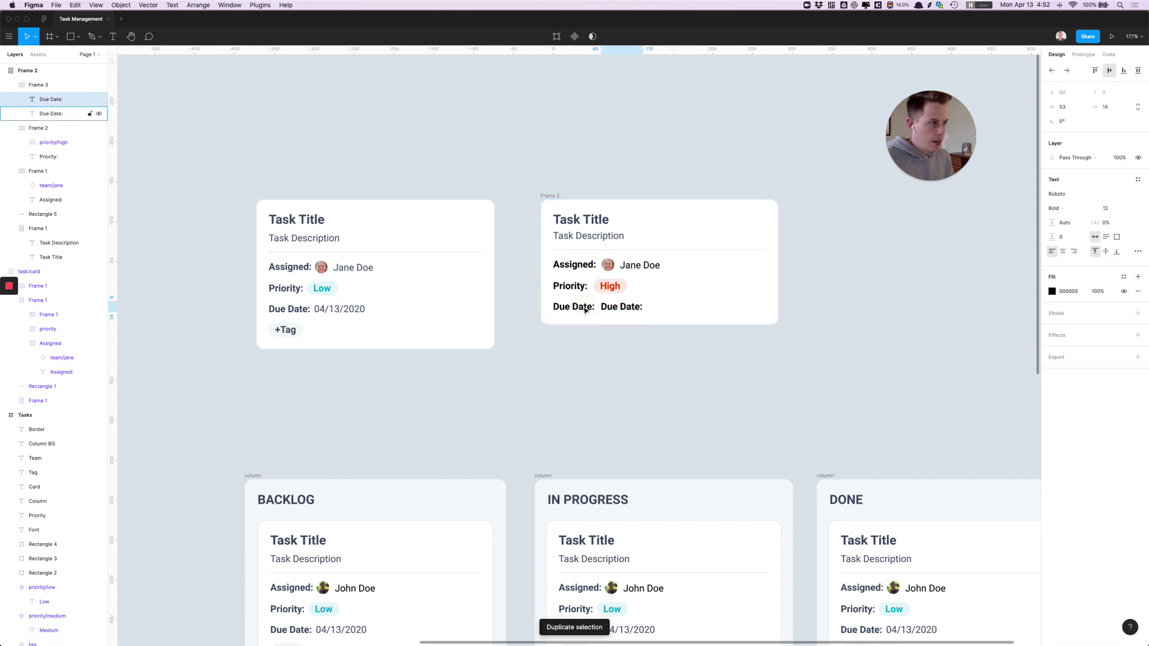
{"action": "double_click", "coordinate": [622, 307]}
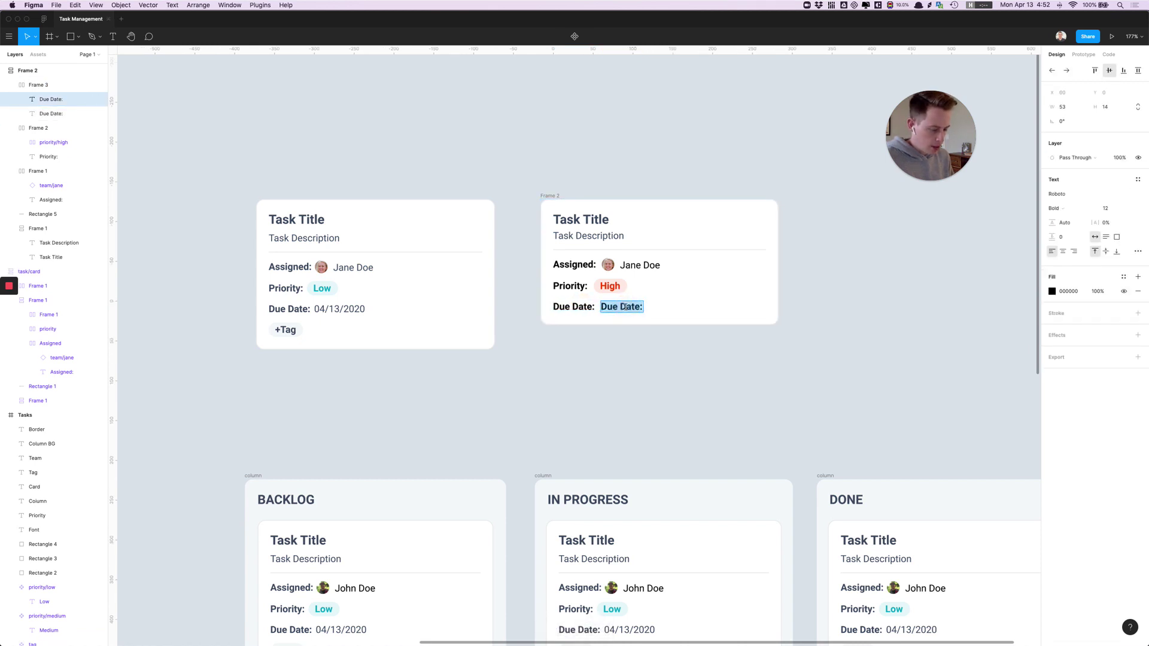
{"action": "type", "text": "04/13"}
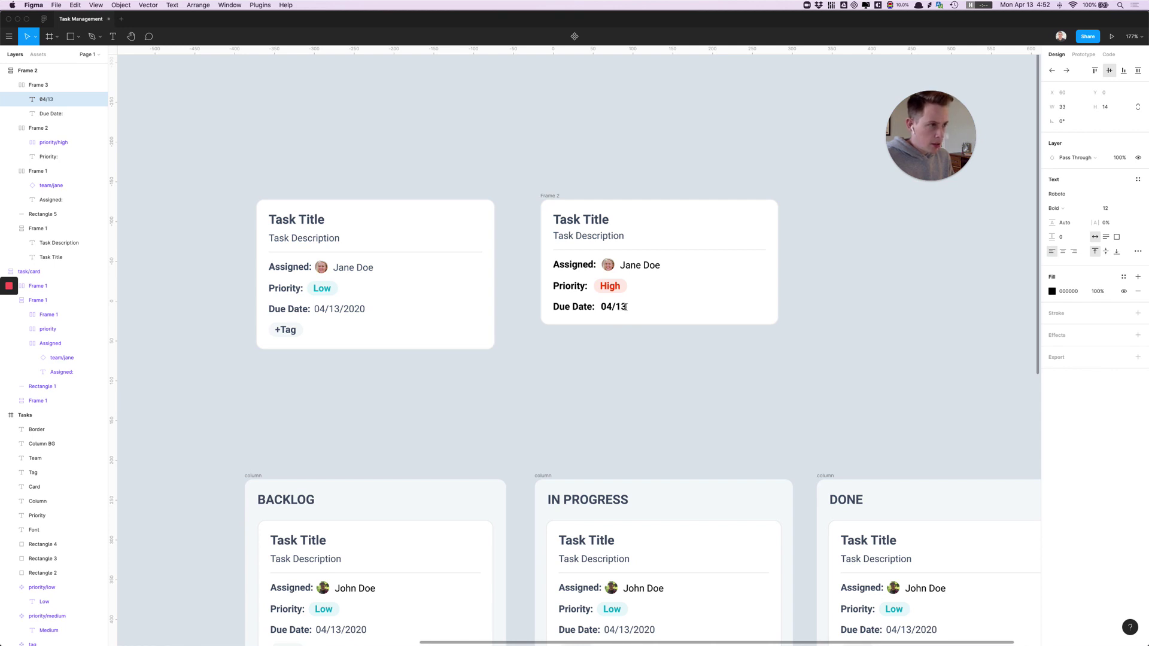
{"action": "type", "text": "/2020"}
{"action": "key", "text": "super+a"}
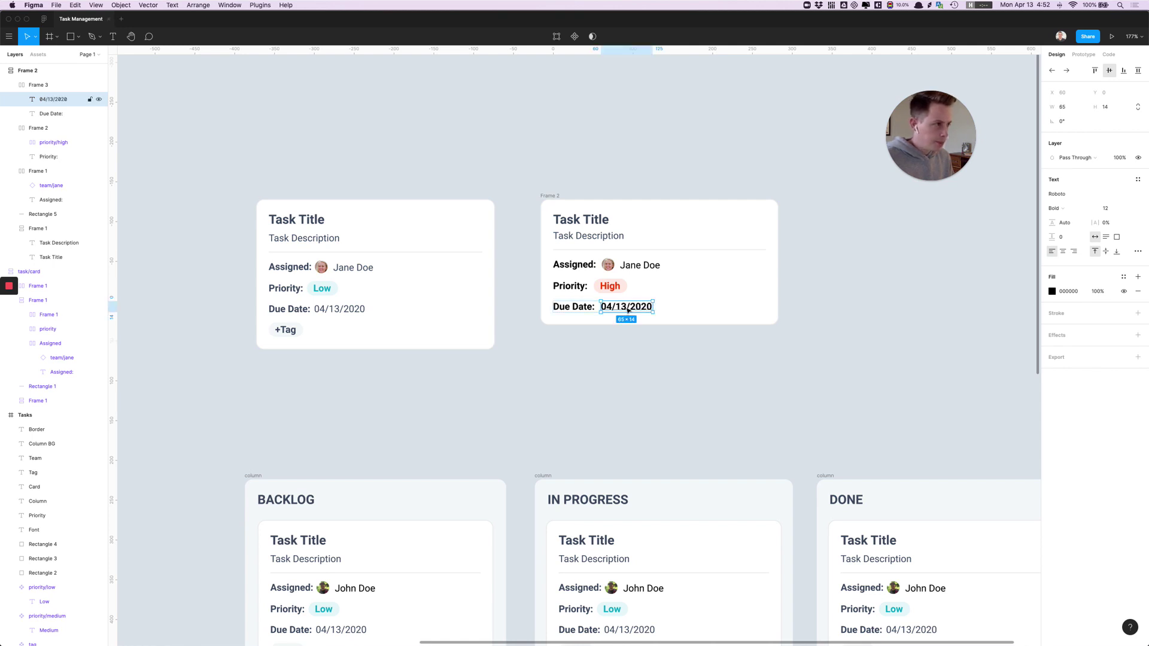
{"action": "key", "text": "super+b"}
{"action": "key", "text": "Escape"}
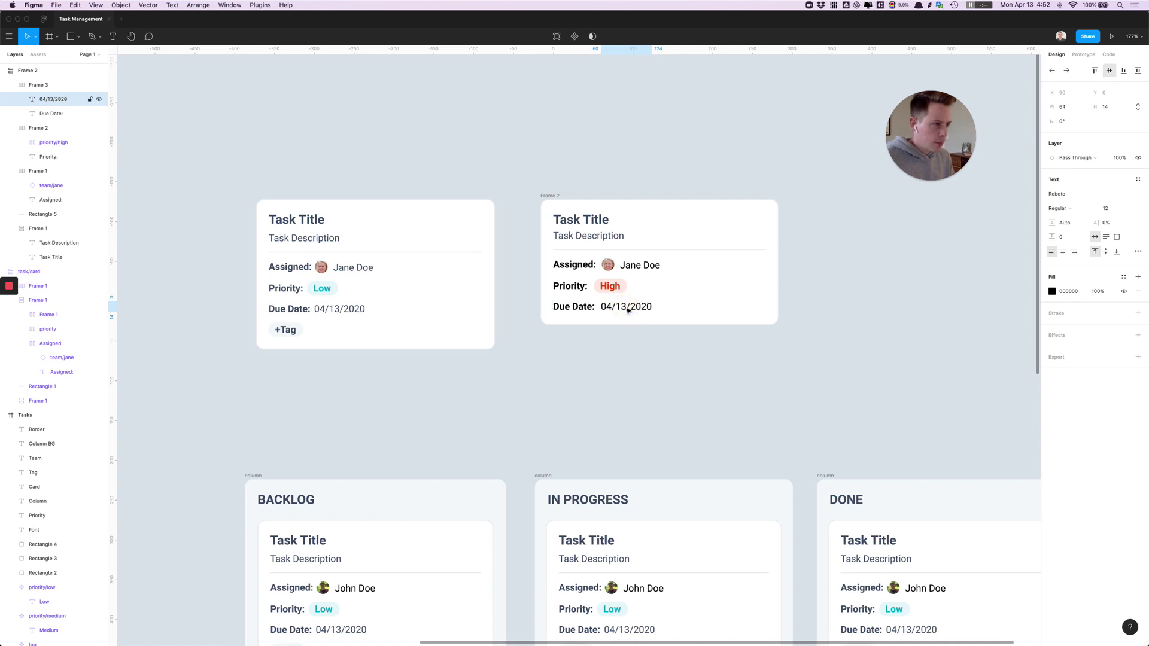
Step: Drag the +Tag component from Assets onto the card below the Due Date row
{"action": "left_click", "coordinate": [596, 416]}
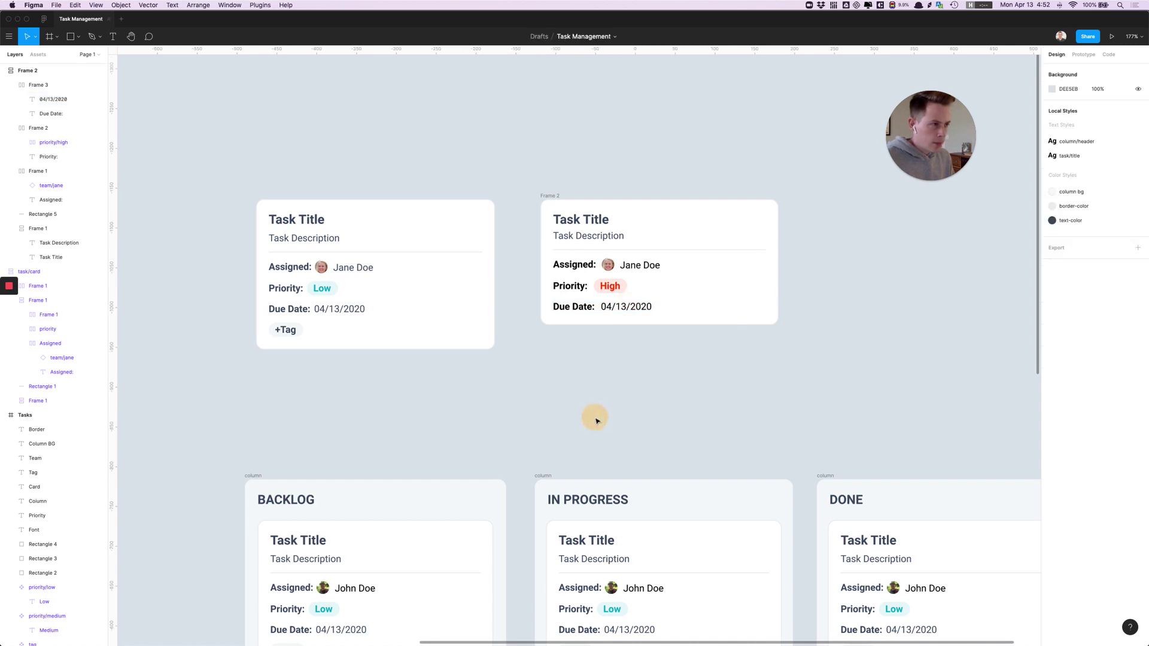
{"action": "left_click", "coordinate": [38, 54]}
{"action": "type", "text": "g"}
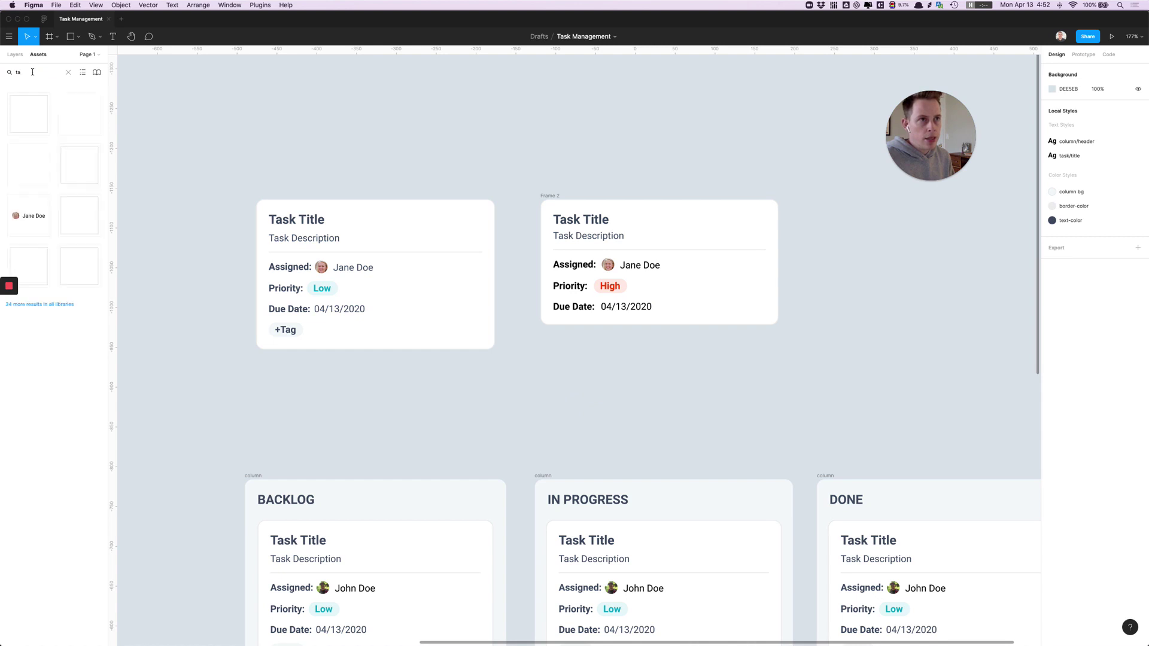
{"action": "mouse_move", "coordinate": [25, 120]}
{"action": "left_mouse_down"}
{"action": "mouse_move", "coordinate": [579, 358]}
{"action": "mouse_move", "coordinate": [570, 316]}
{"action": "left_mouse_up"}
{"action": "left_click", "coordinate": [587, 384]}
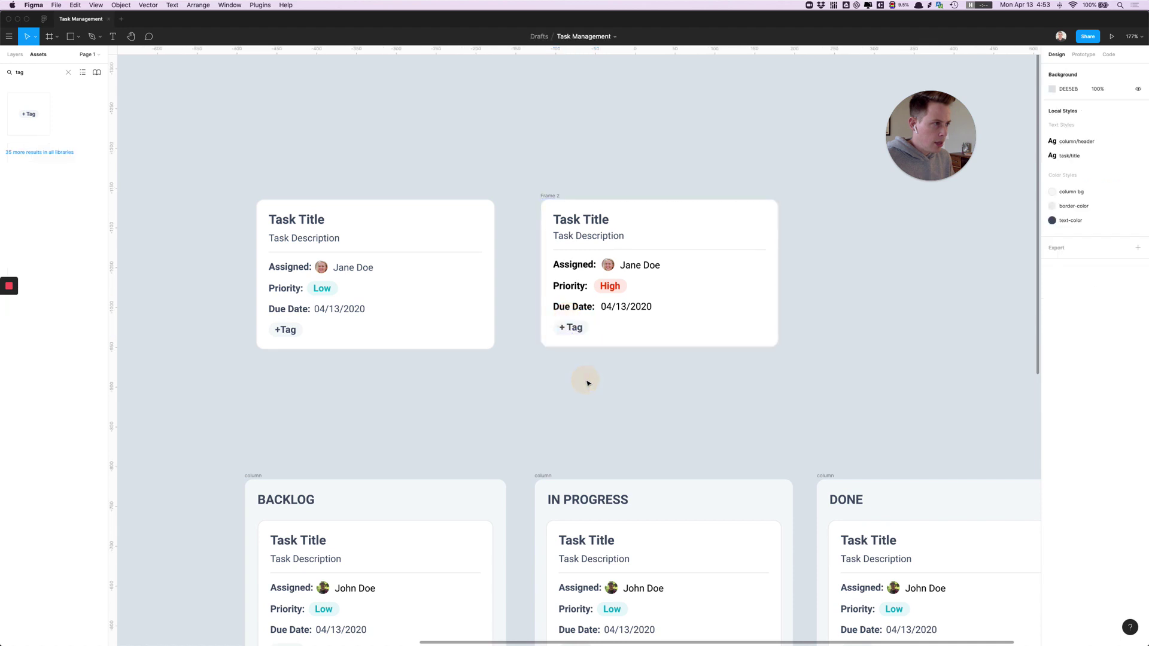
{"action": "left_click", "coordinate": [551, 196]}
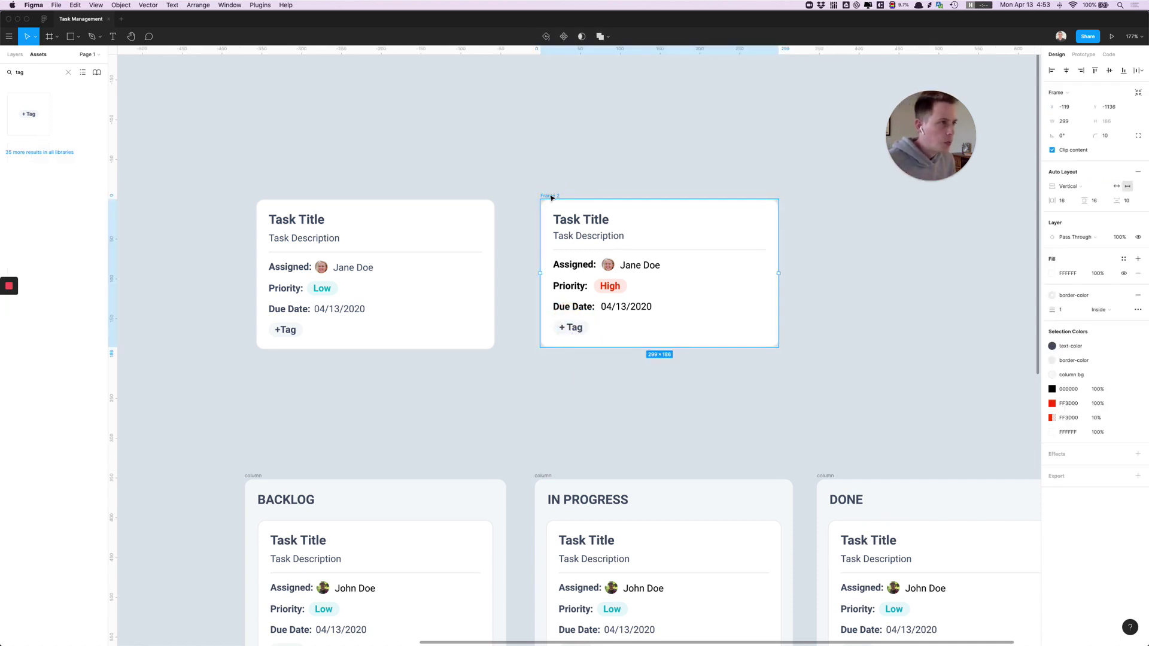
{"action": "left_click", "coordinate": [15, 54]}
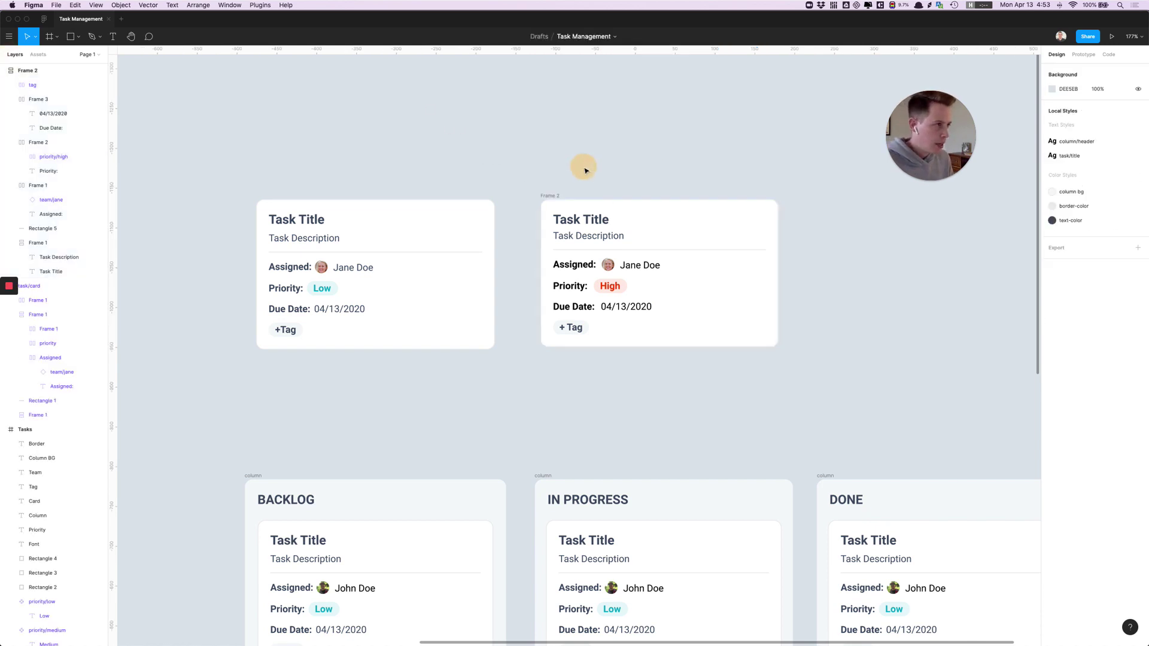
Step: Move the High-priority card through the columns and set it beside the Low-priority card
{"action": "left_click_drag", "start_coordinate": [550, 197], "coordinate": [558, 167]}
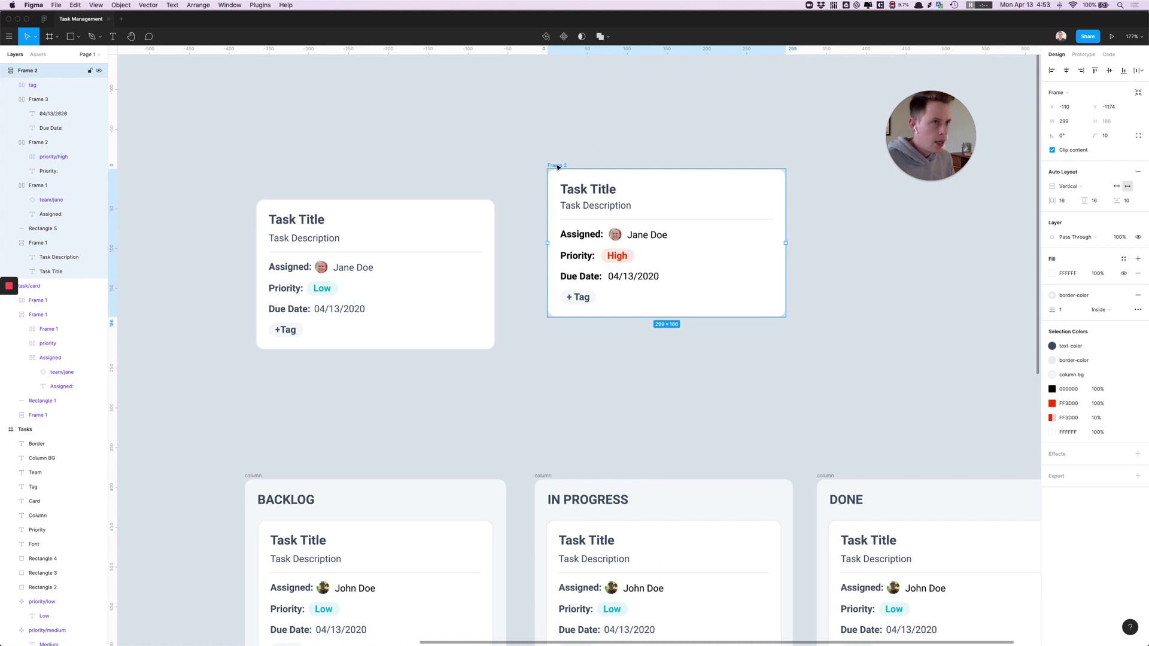
{"action": "scroll", "coordinate": [557, 167], "scroll_direction": "down", "scroll_amount": 3}
{"action": "scroll", "coordinate": [559, 144], "scroll_direction": "down", "scroll_amount": 3}
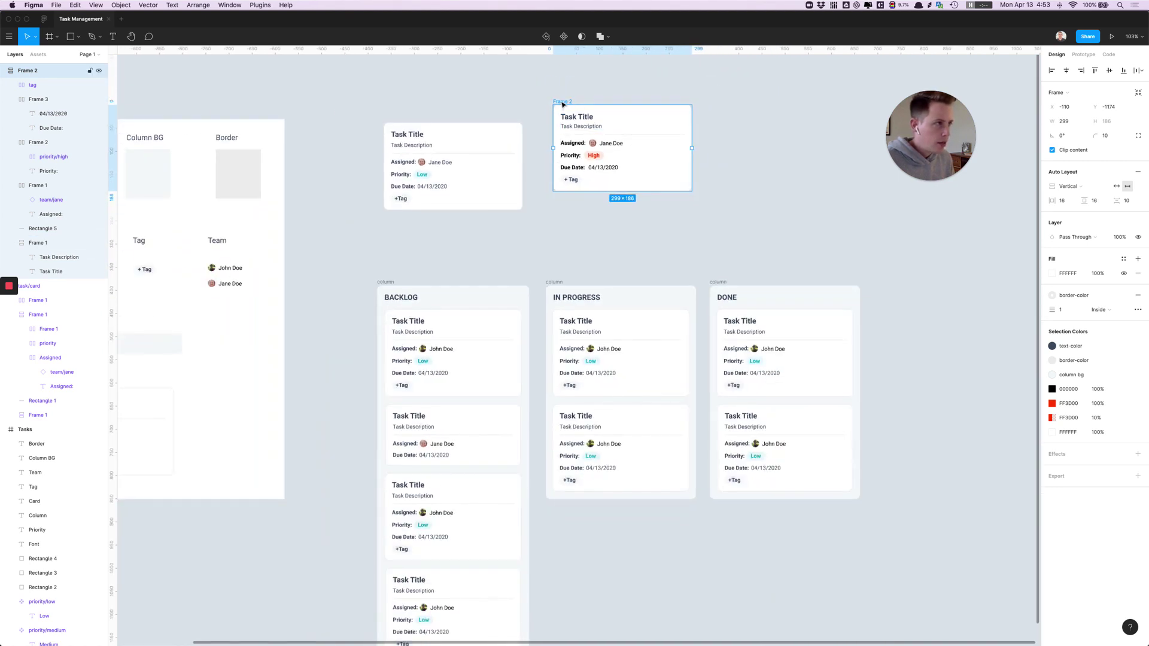
{"action": "left_click_drag", "start_coordinate": [563, 105], "coordinate": [573, 393]}
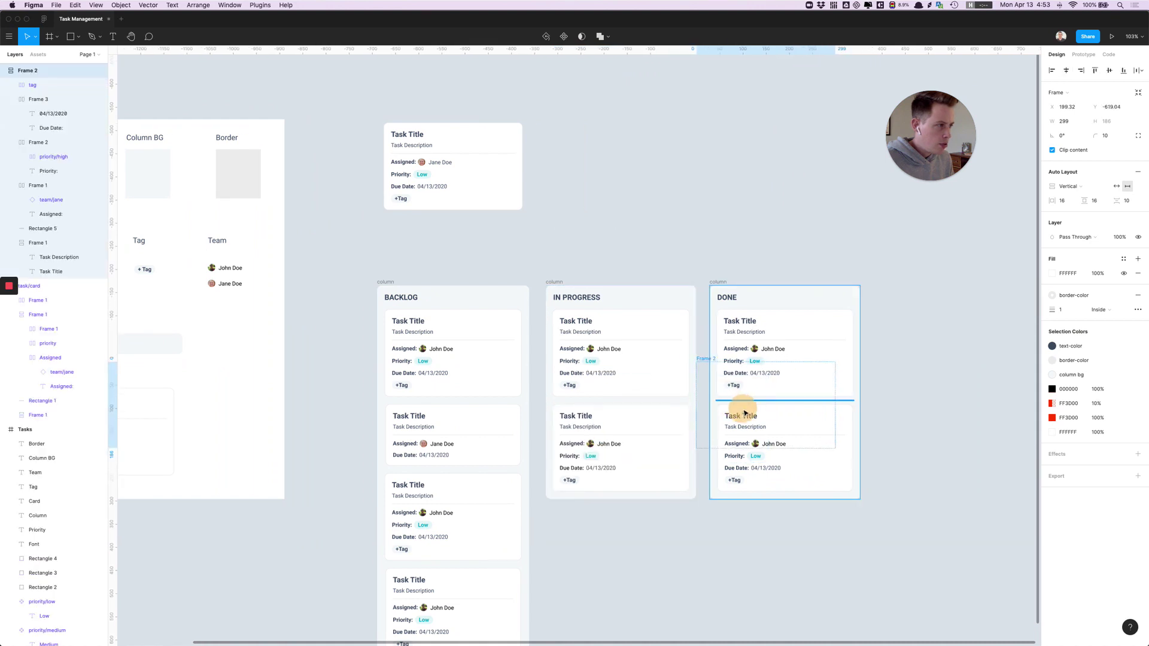
{"action": "left_click_drag", "start_coordinate": [601, 455], "coordinate": [742, 410]}
{"action": "left_click_drag", "start_coordinate": [740, 353], "coordinate": [576, 147]}
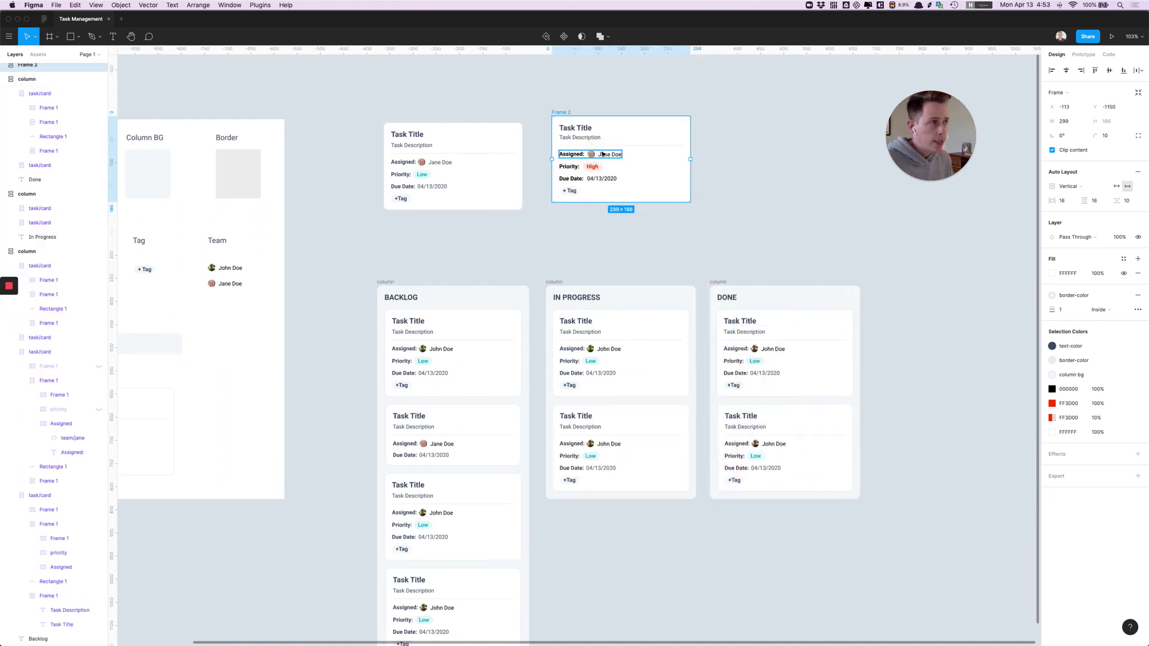
{"action": "left_click", "coordinate": [754, 185]}
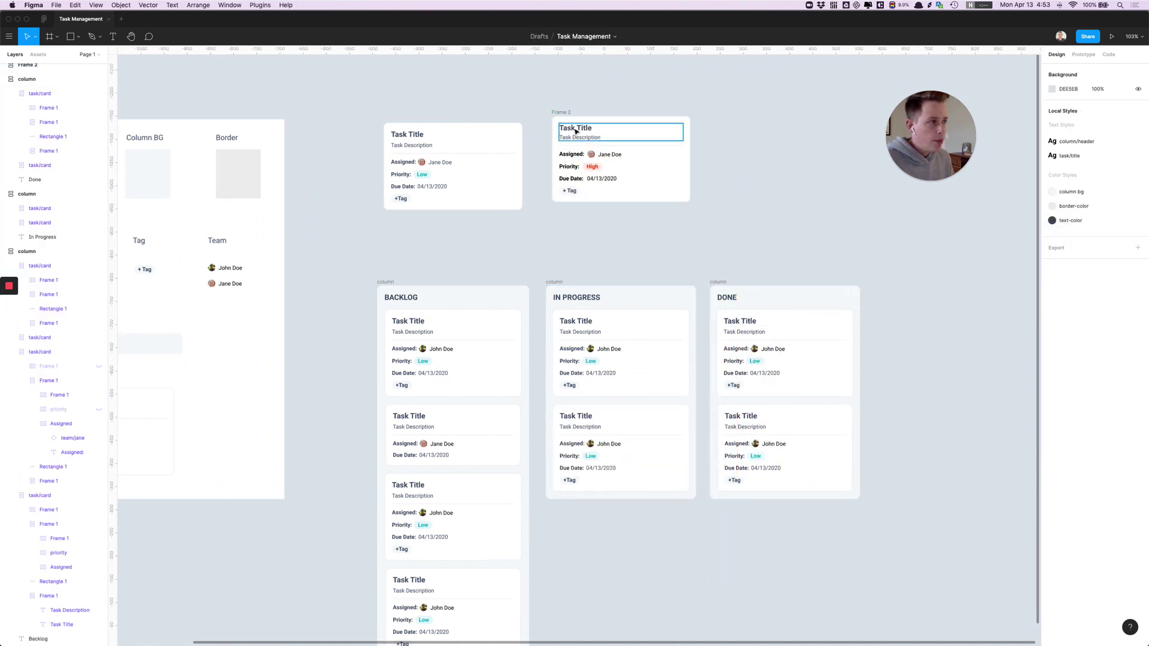
{"action": "left_click_drag", "start_coordinate": [576, 131], "coordinate": [560, 127]}
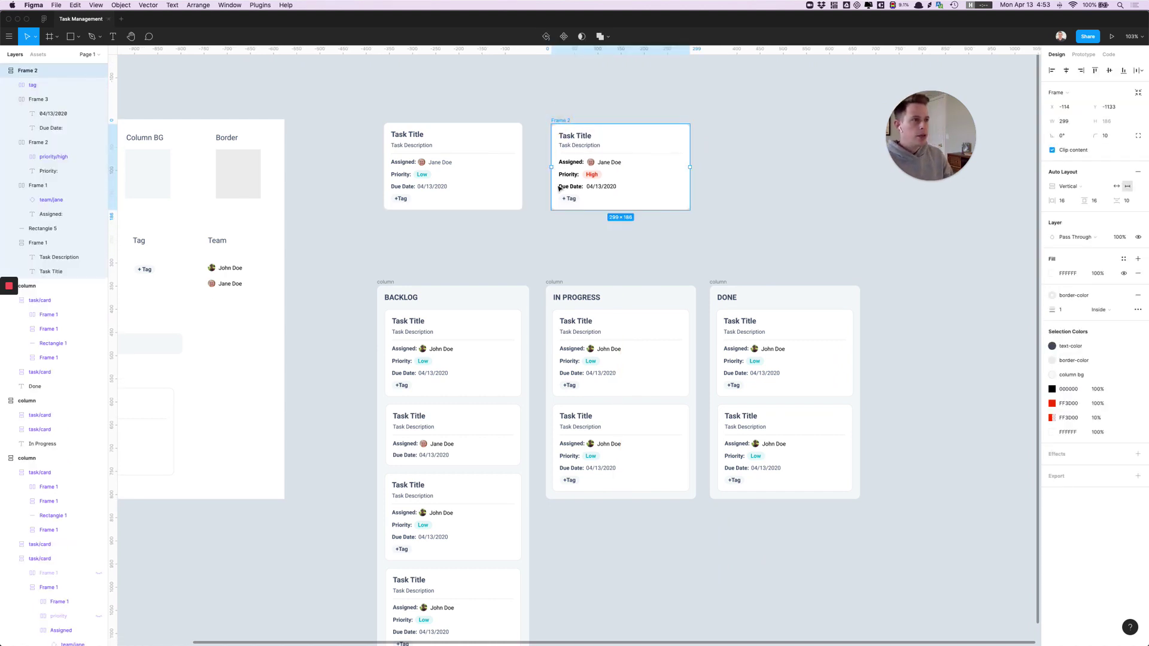
{"action": "left_click_drag", "start_coordinate": [431, 148], "coordinate": [761, 179]}
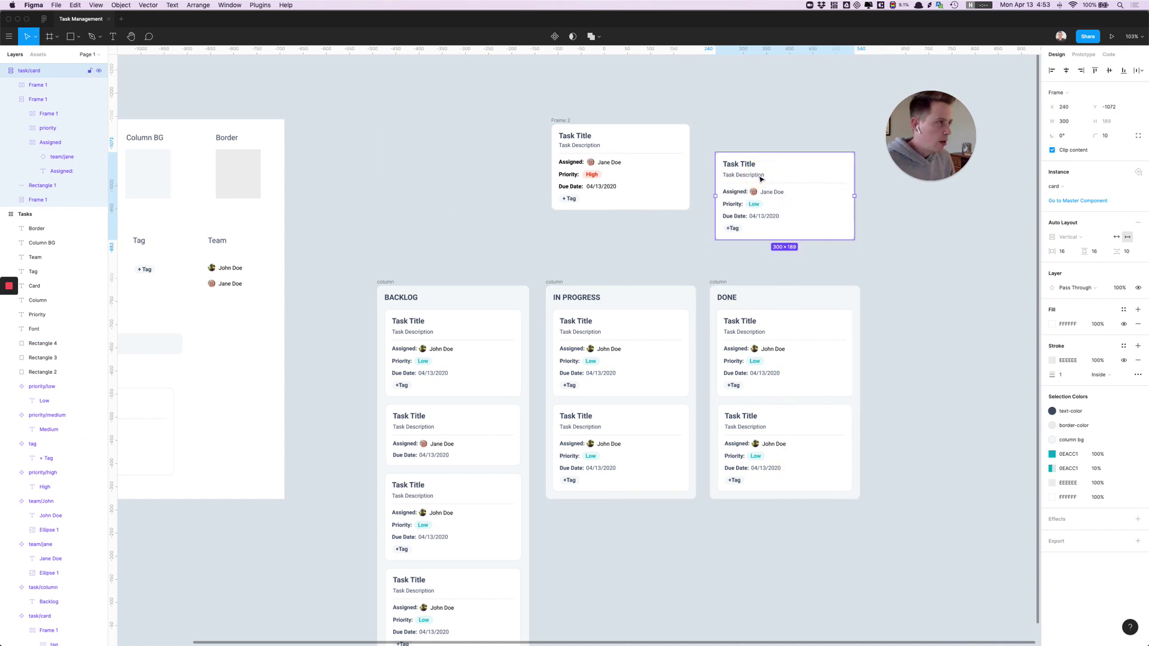
Step: Select the standalone High-priority card frame and delete it
{"action": "scroll", "coordinate": [713, 218], "scroll_direction": "left", "scroll_amount": 2}
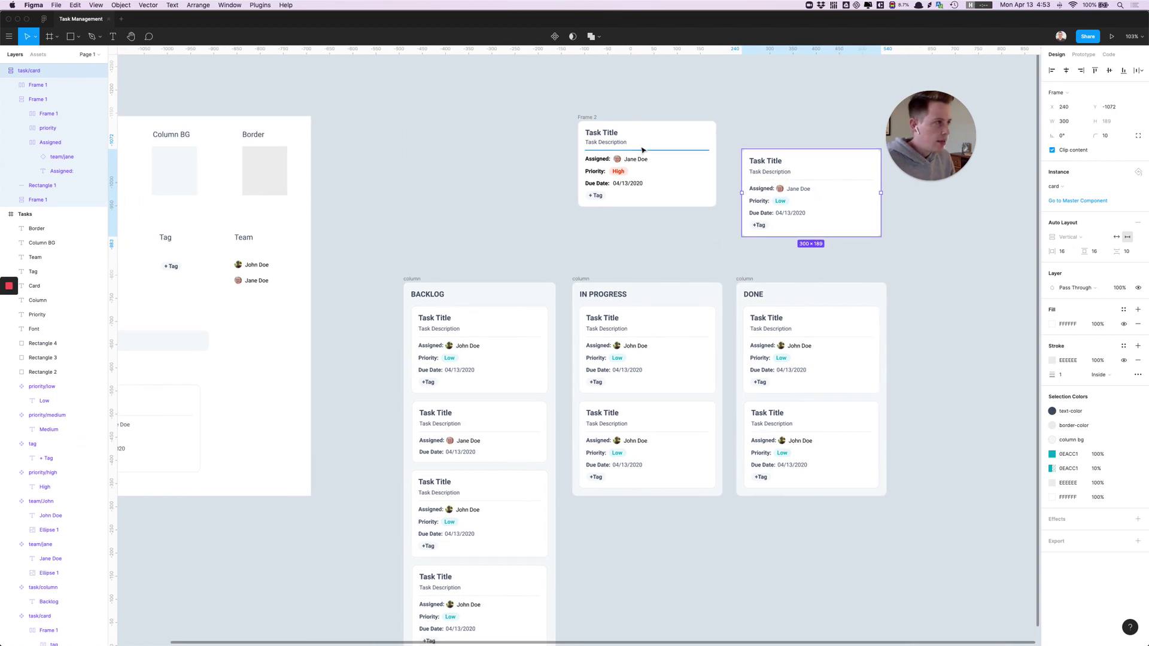
{"action": "left_click", "coordinate": [590, 120]}
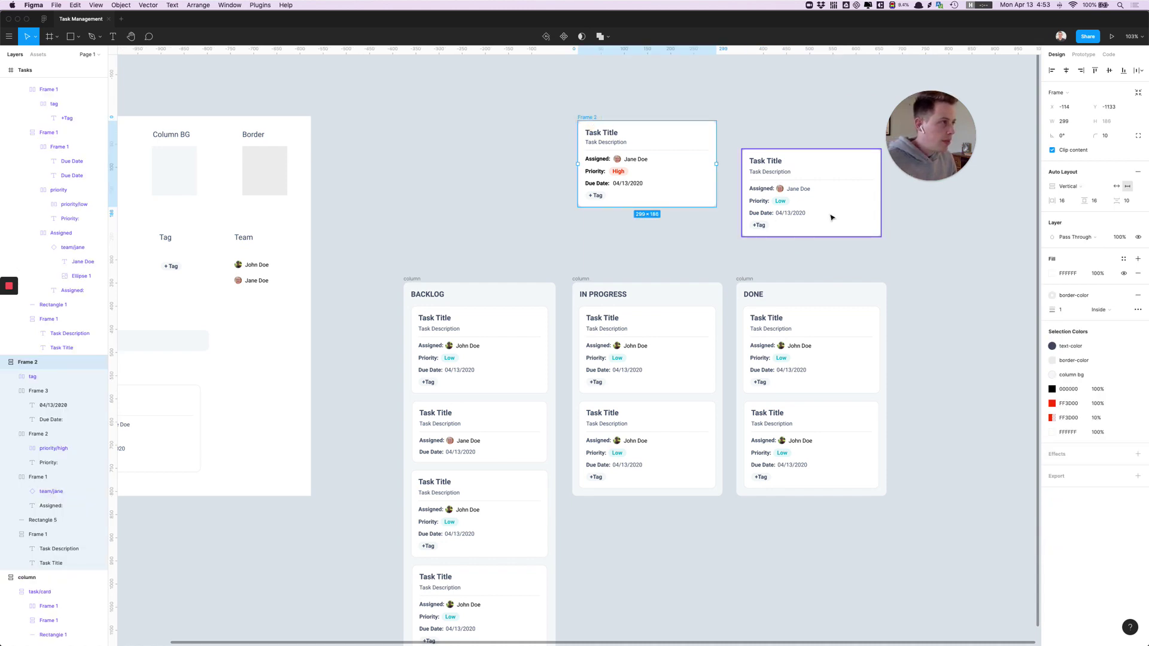
{"action": "left_click", "coordinate": [584, 118]}
{"action": "key", "text": "Delete"}
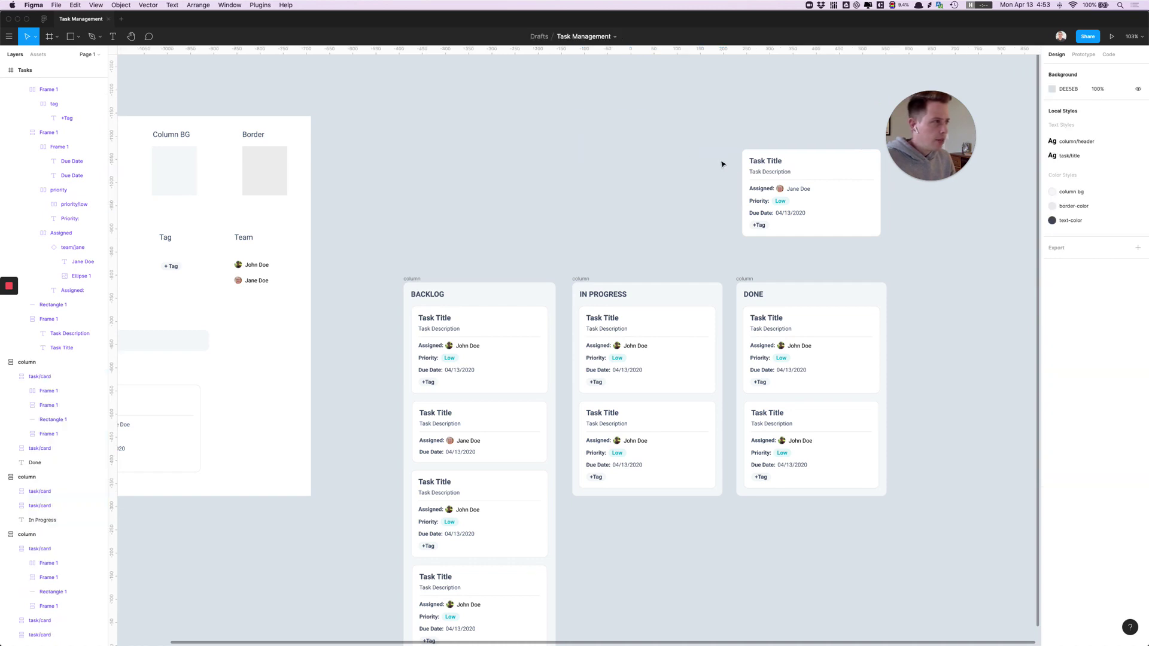
Step: Drag the task card left above the Backlog column and pan to the Tasks frame
{"action": "left_click_drag", "start_coordinate": [789, 181], "coordinate": [448, 193]}
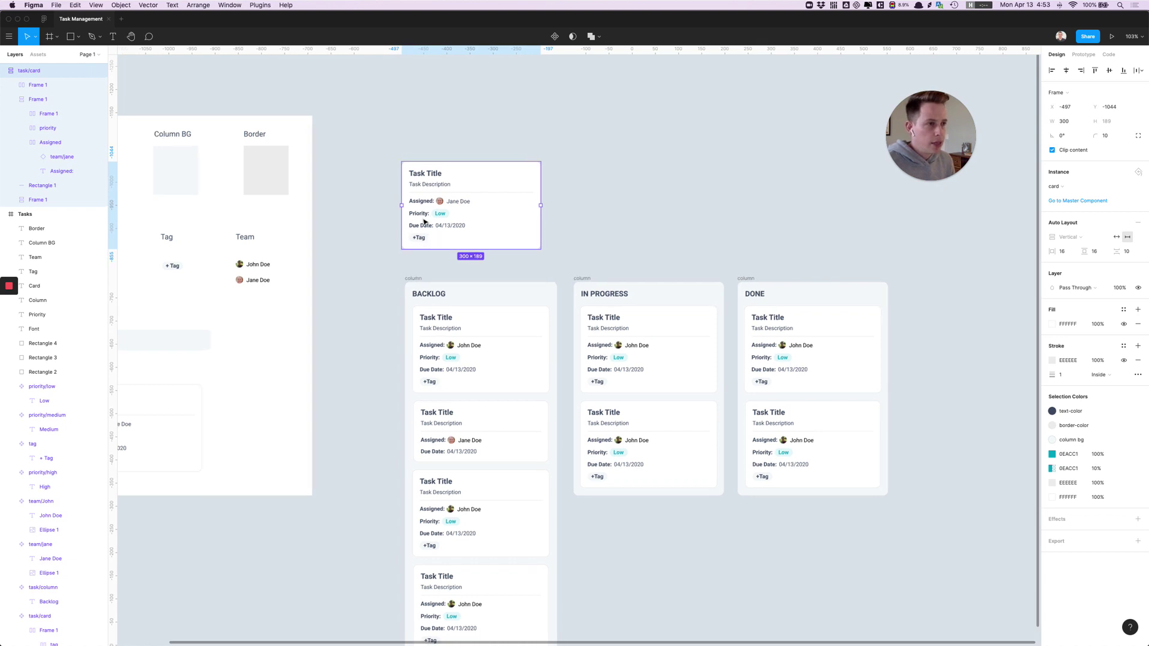
{"action": "scroll", "coordinate": [425, 221], "scroll_direction": "left", "scroll_amount": 3}
{"action": "scroll", "coordinate": [426, 221], "scroll_direction": "down", "scroll_amount": 1}
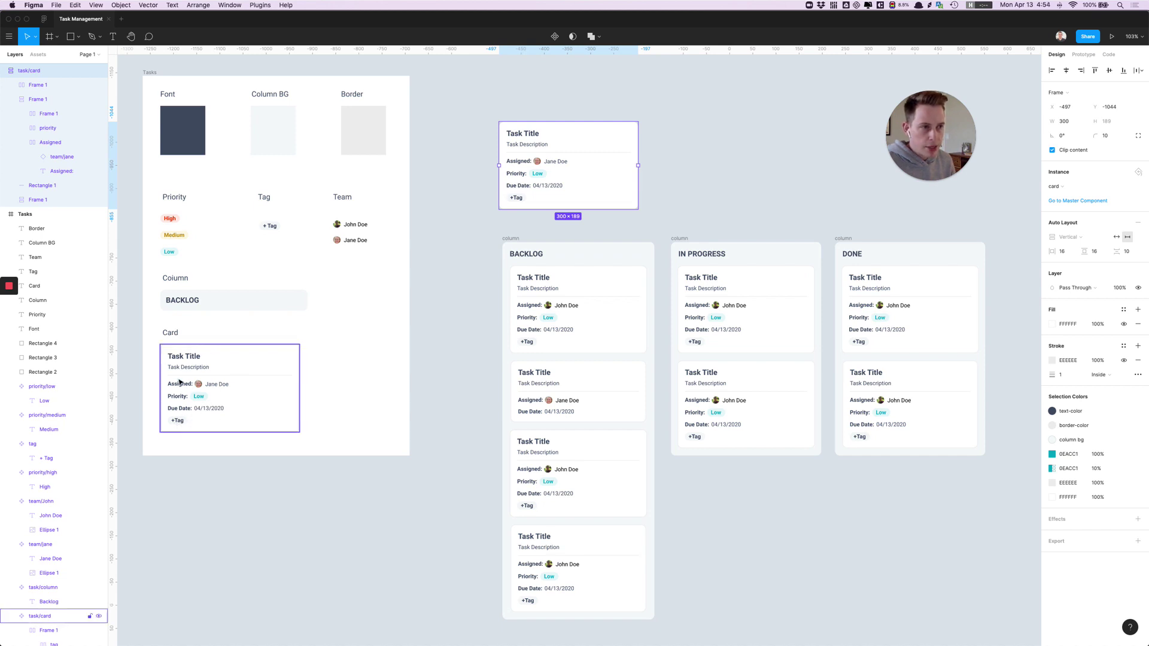
Step: Hide and reshow the master Card's Assigned, Priority and Due Date group
{"action": "left_click", "coordinate": [181, 400]}
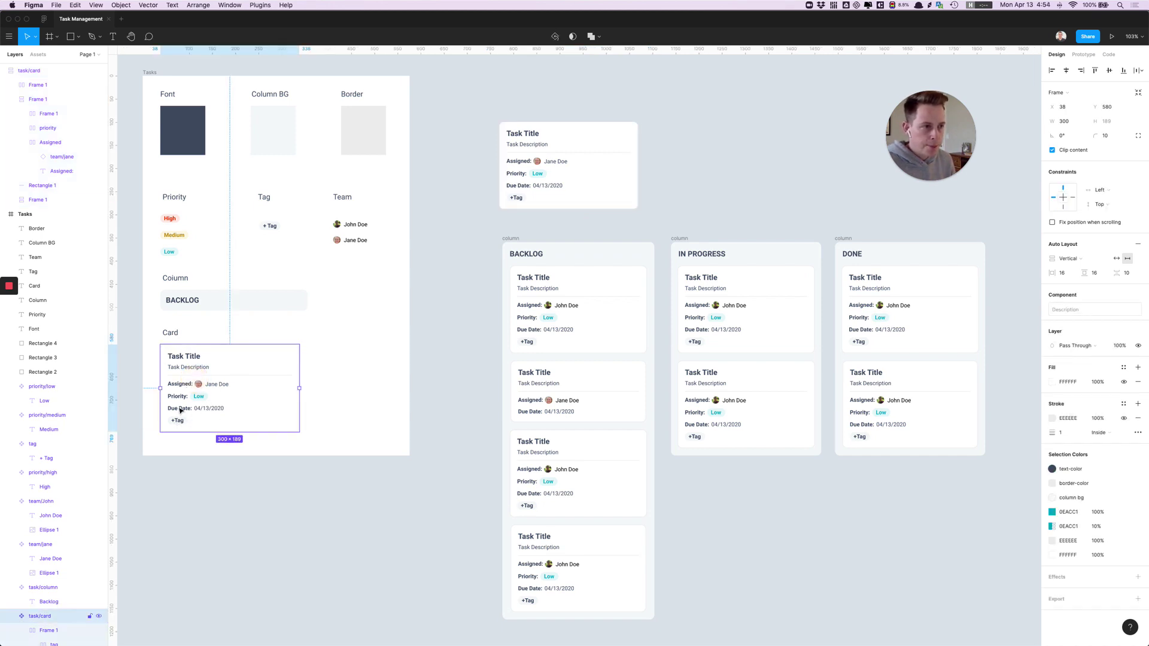
{"action": "double_click", "coordinate": [181, 410]}
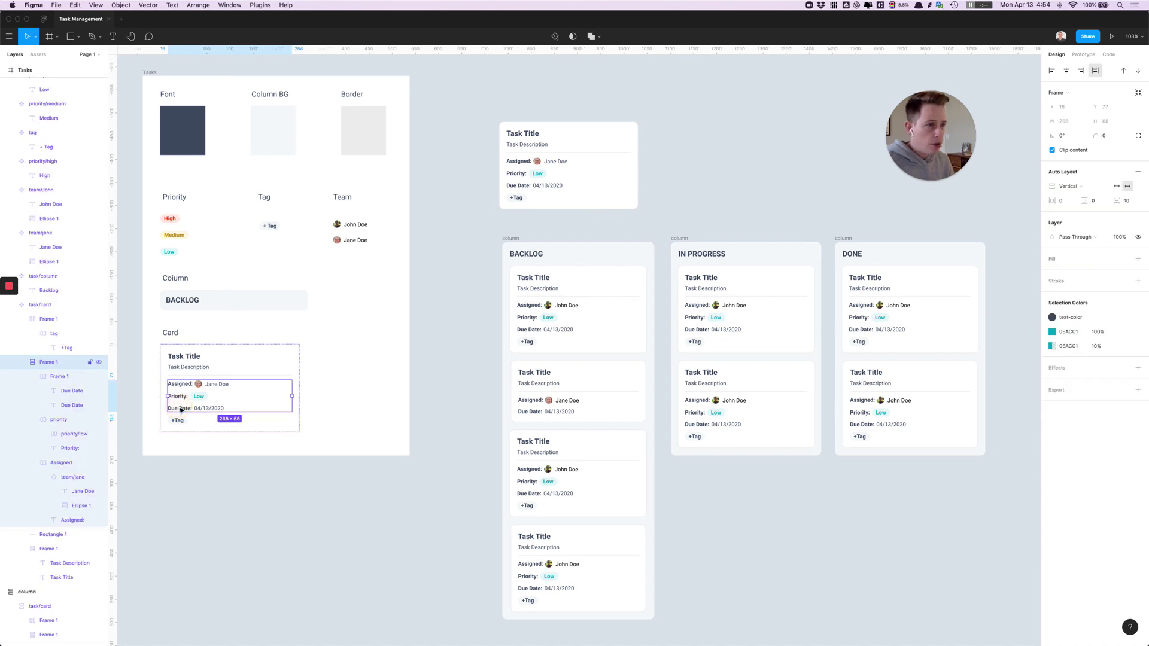
{"action": "left_click", "coordinate": [99, 362]}
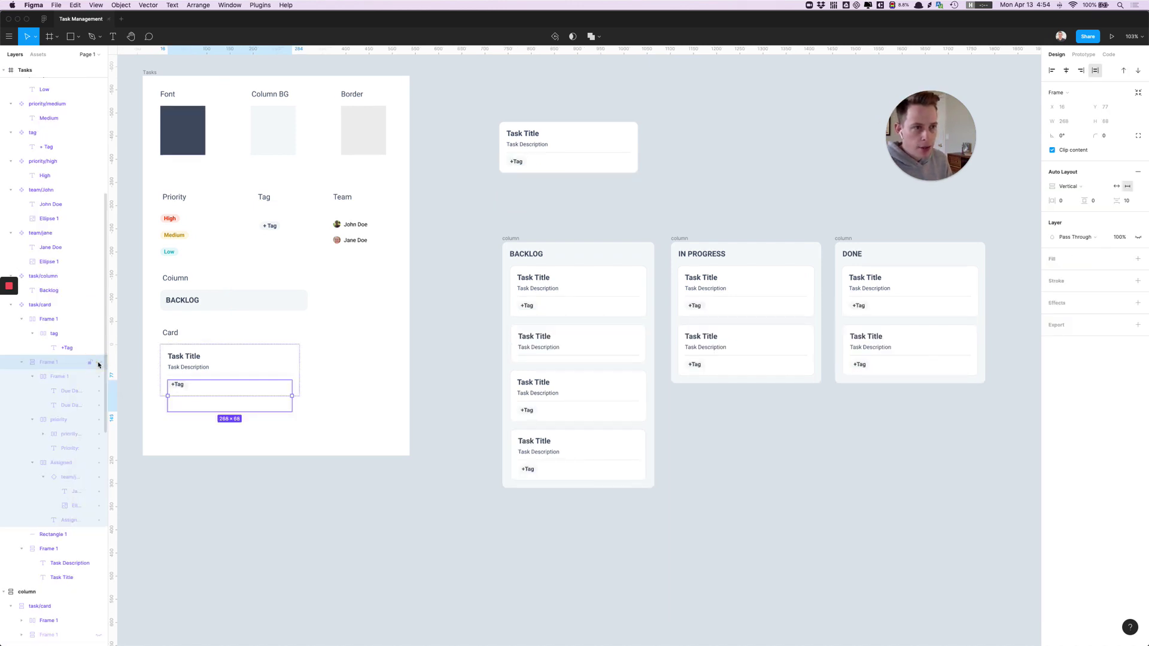
{"action": "left_click", "coordinate": [98, 362]}
{"action": "left_click", "coordinate": [53, 535]}
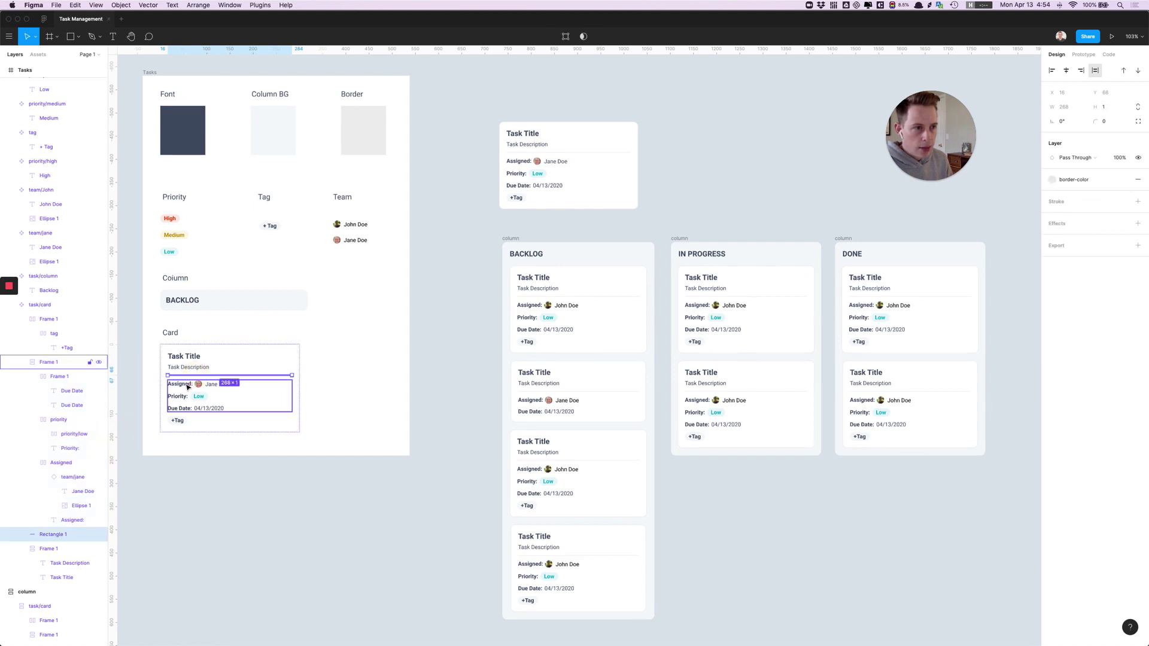
{"action": "left_click", "coordinate": [181, 387]}
Step: Hide the Assigned:, Priority: and Due Date: labels, undo, then move Jane Doe's card into In Progress
{"action": "double_click", "coordinate": [182, 386]}
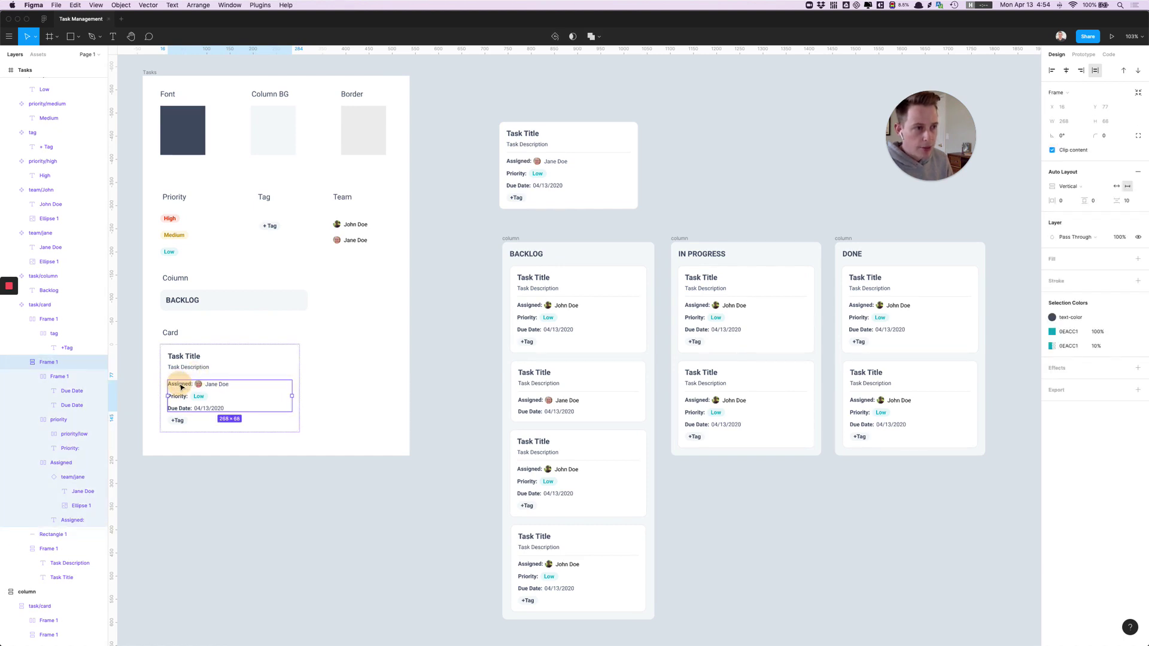
{"action": "left_click", "coordinate": [100, 521]}
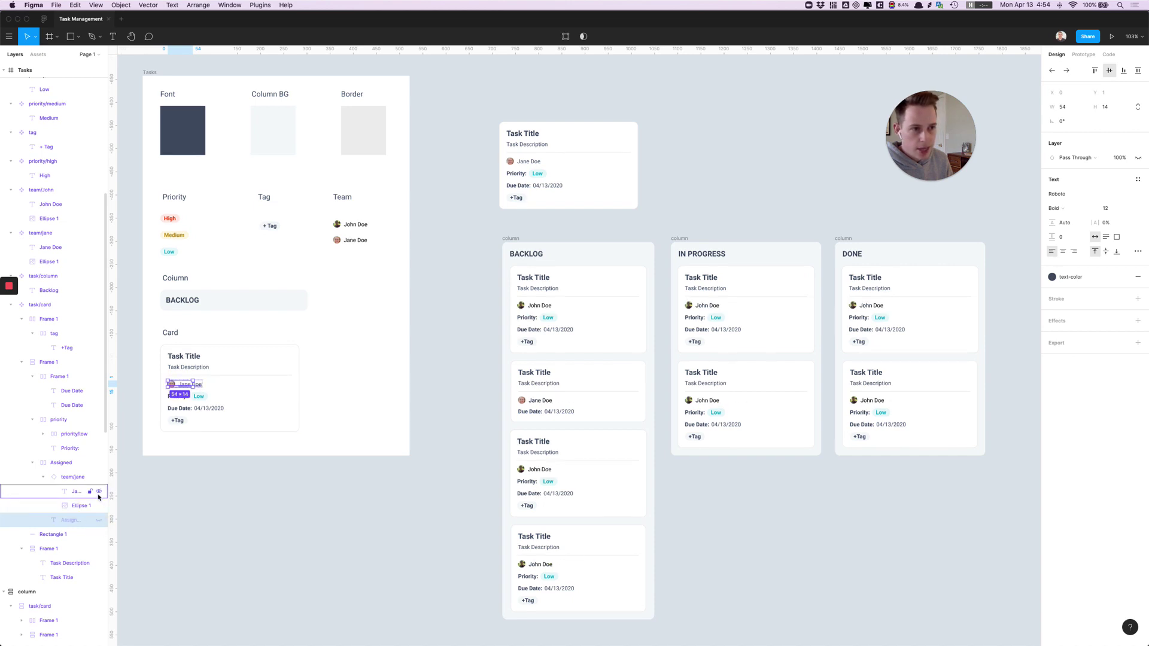
{"action": "left_click", "coordinate": [172, 400]}
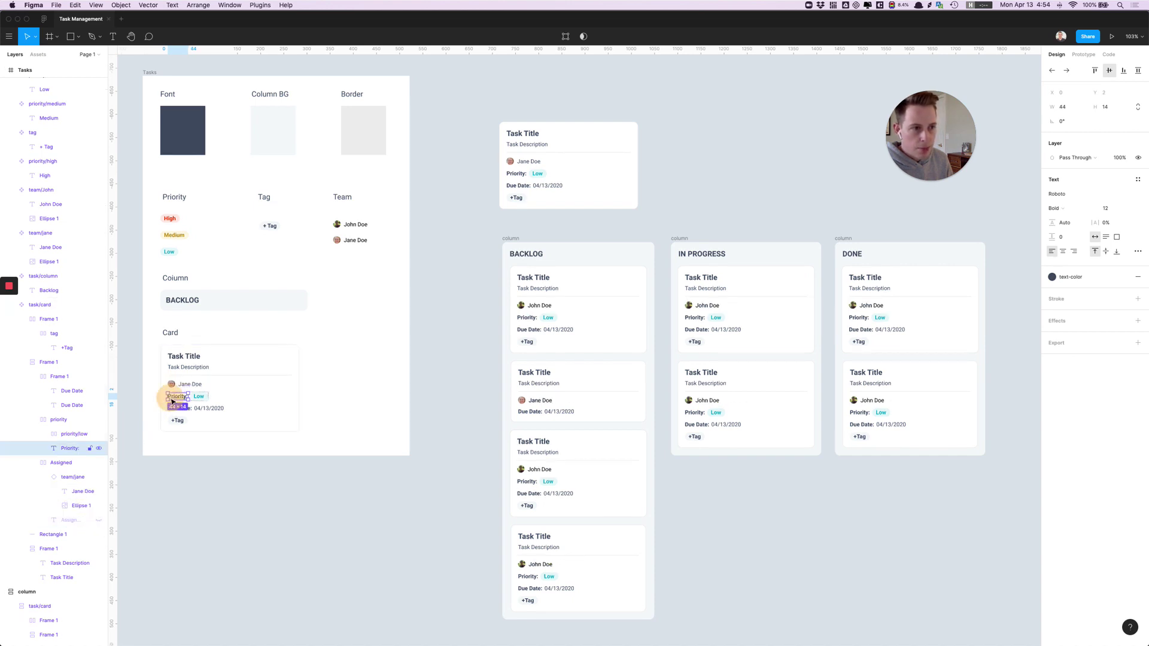
{"action": "left_click", "coordinate": [98, 448]}
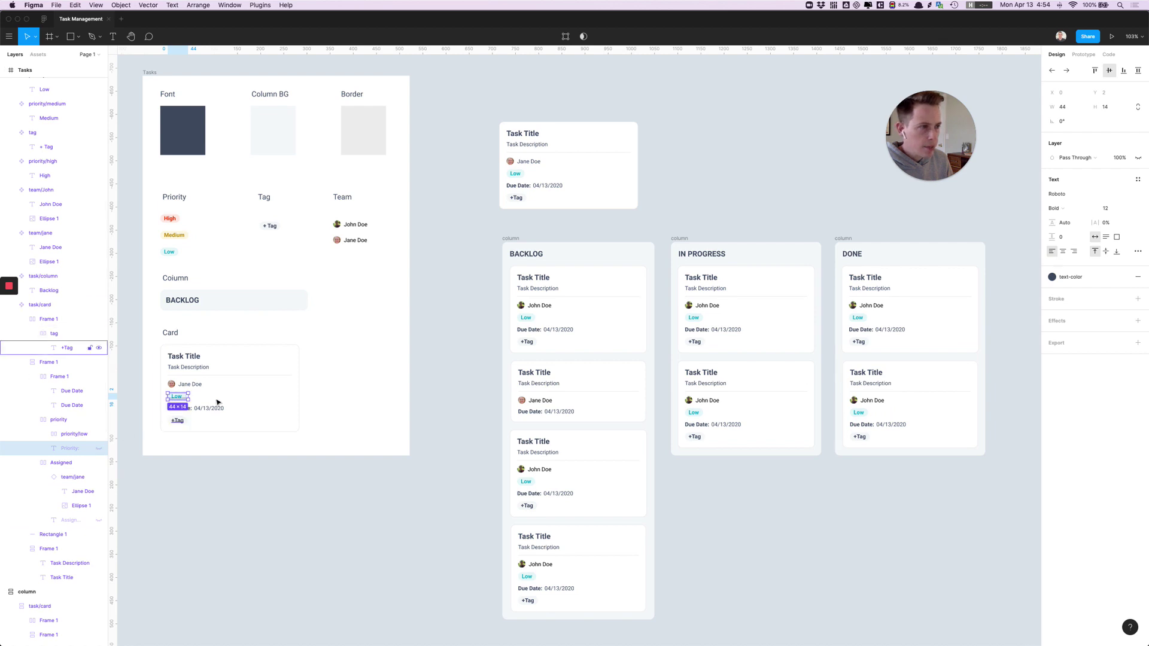
{"action": "left_click", "coordinate": [190, 410]}
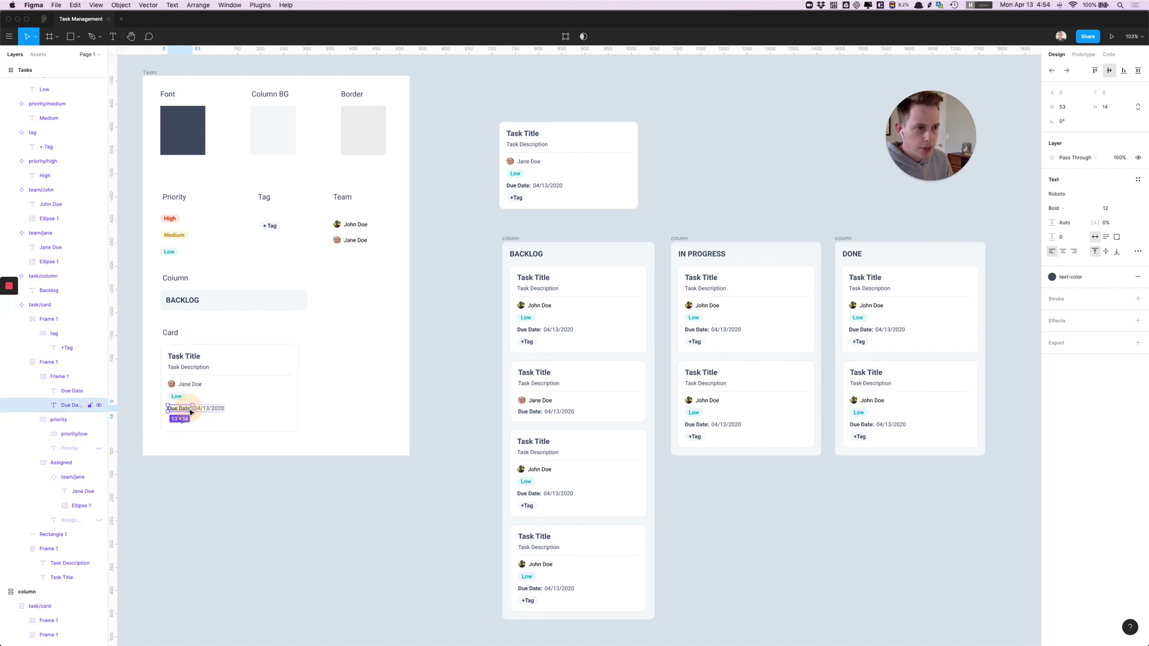
{"action": "left_click", "coordinate": [99, 406]}
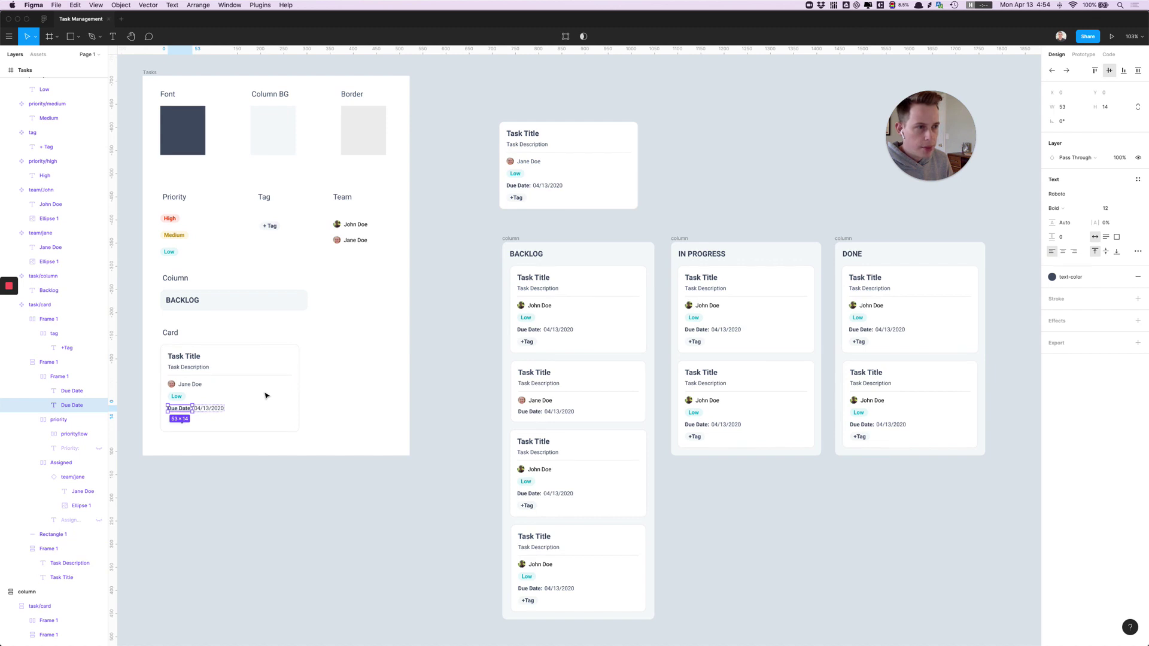
{"action": "key", "text": "ctrl+z"}
{"action": "key", "text": "ctrl+z"}
{"action": "key", "text": "ctrl+z"}
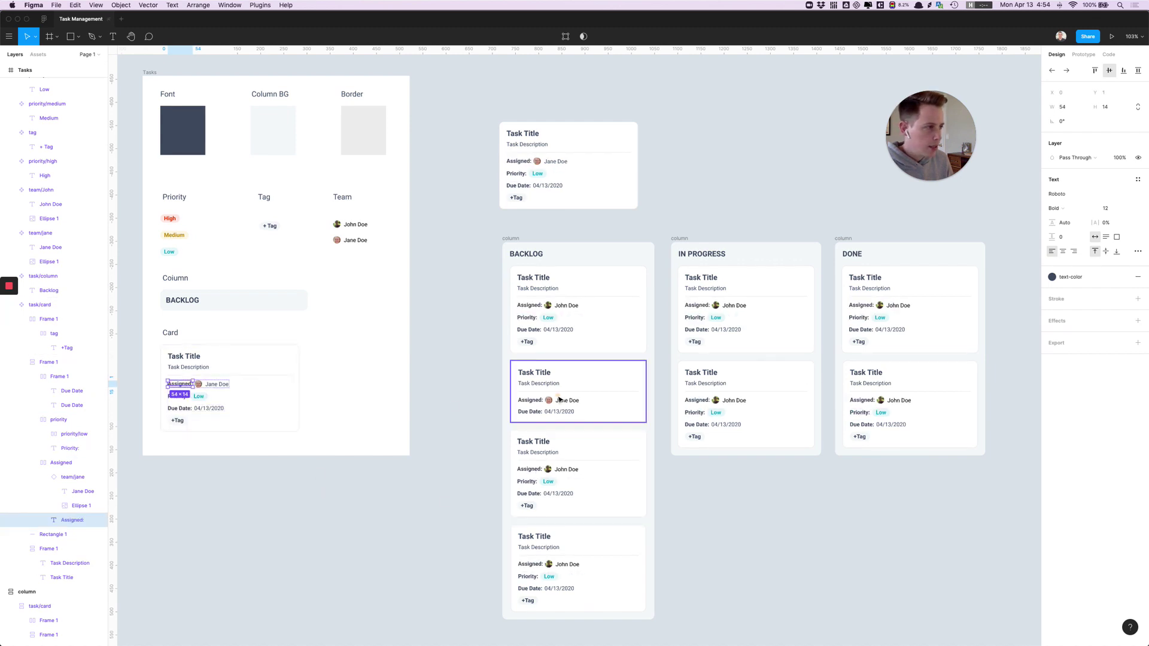
{"action": "left_click_drag", "start_coordinate": [560, 398], "coordinate": [713, 302]}
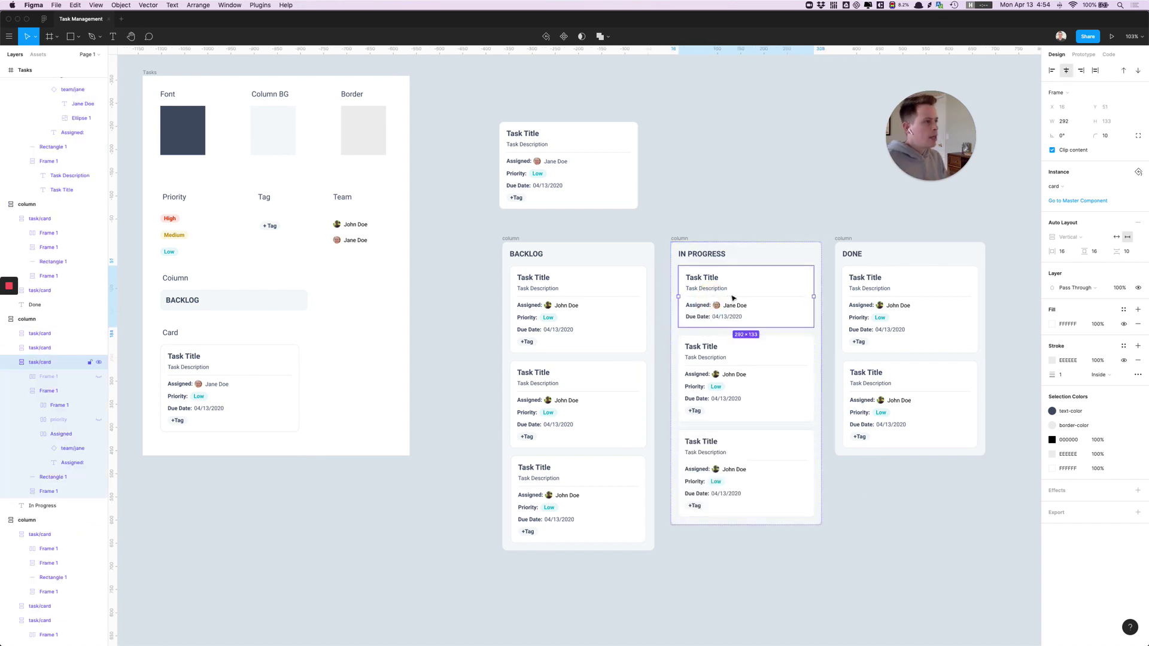
{"action": "left_click", "coordinate": [901, 522]}
{"action": "left_click", "coordinate": [768, 293]}
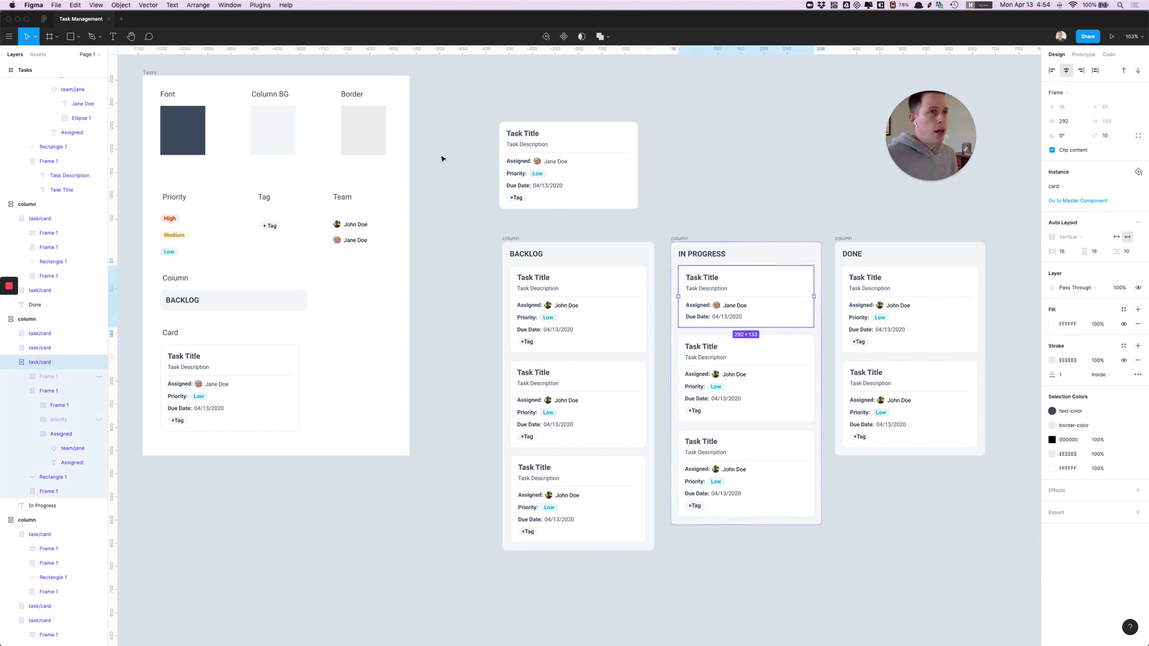
{"action": "left_click", "coordinate": [148, 35]}
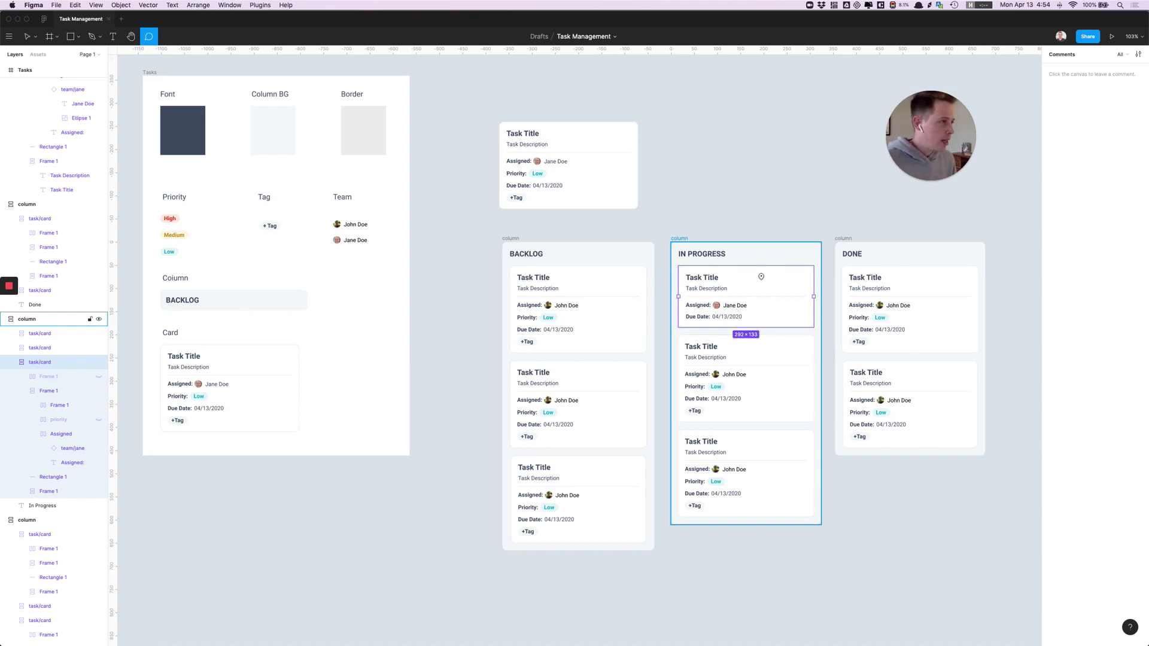
{"action": "key", "text": "Escape"}
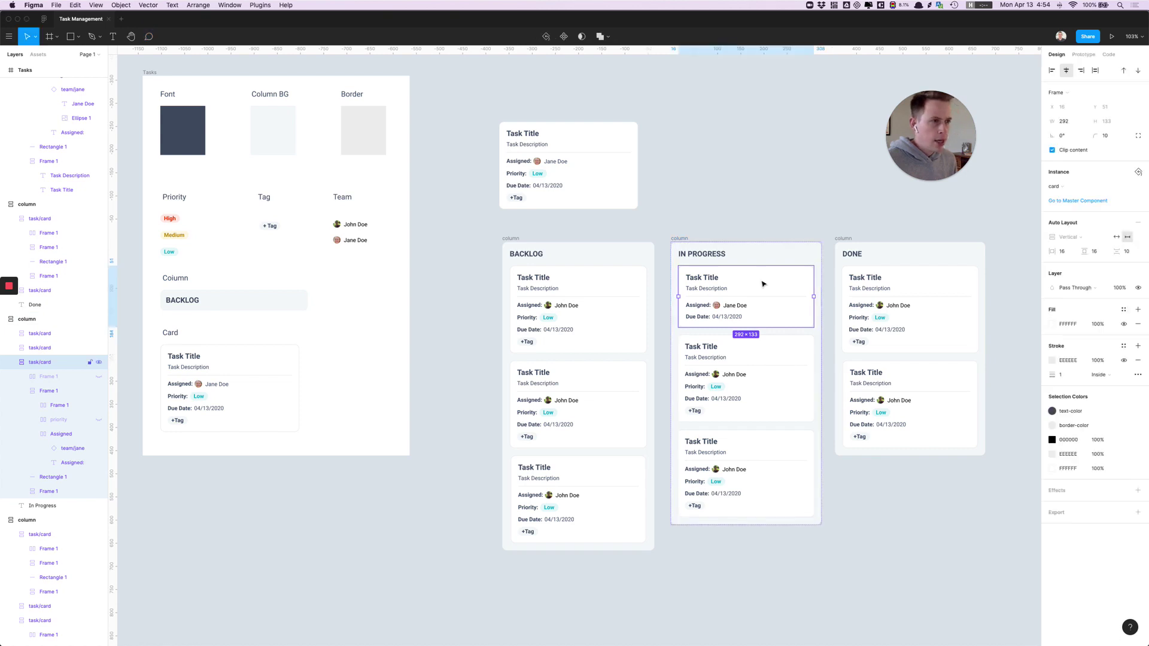
{"action": "key", "text": "Escape"}
{"action": "left_click", "coordinate": [465, 250]}
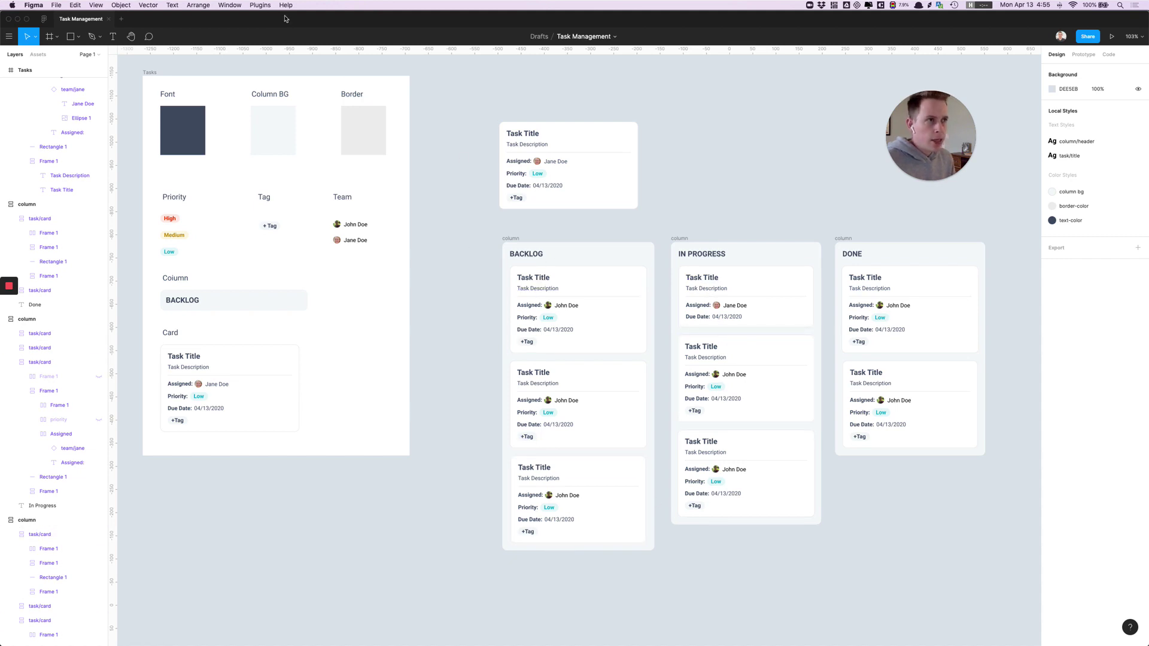
{"action": "left_click", "coordinate": [267, 8]}
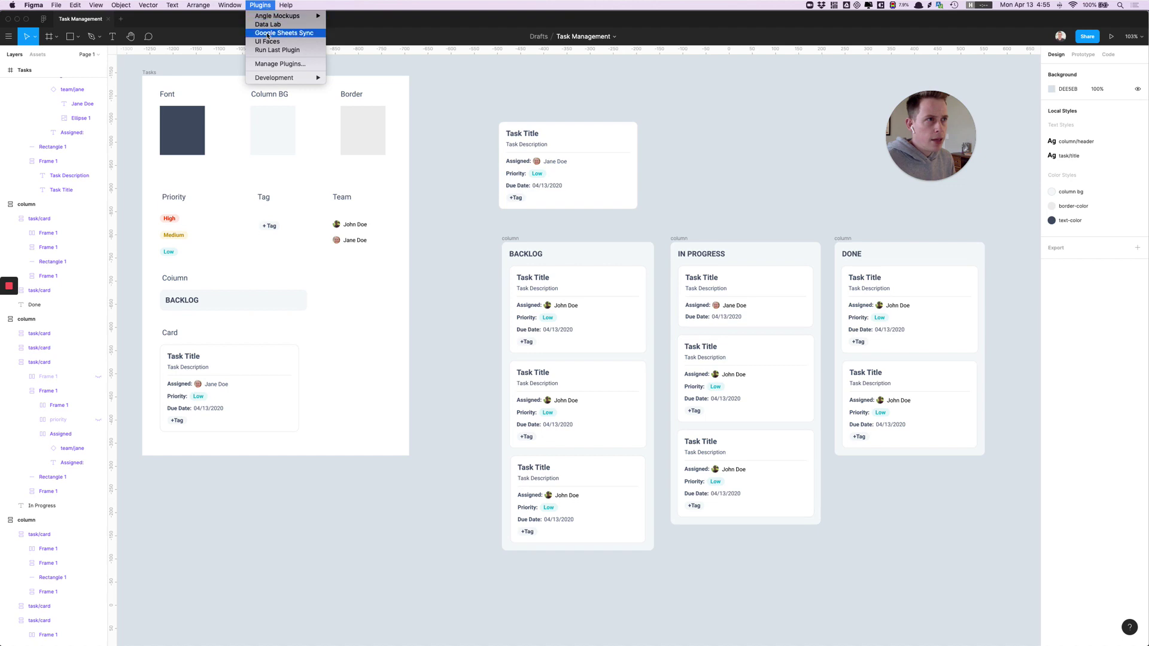
{"action": "left_click", "coordinate": [493, 303]}
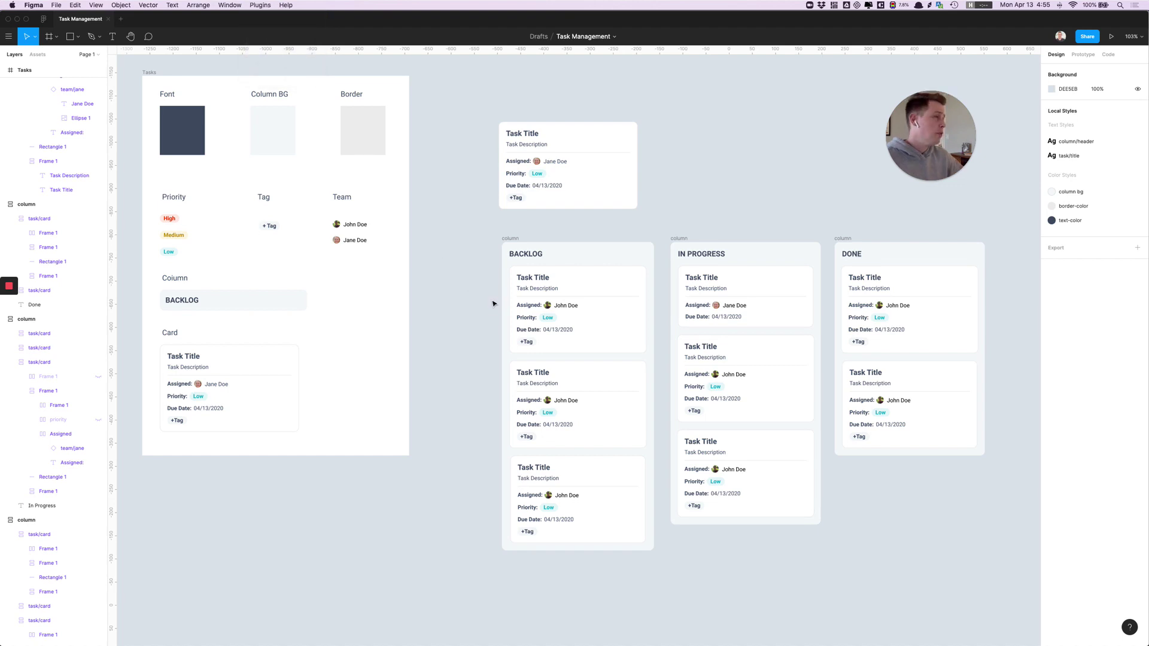